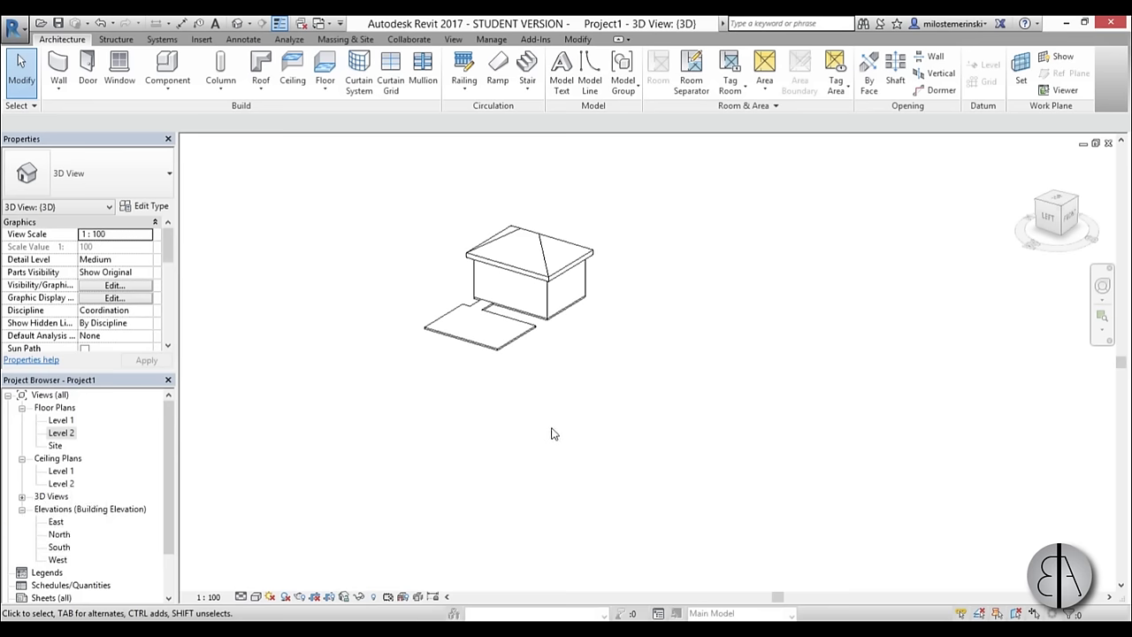
pyautogui.moveTo(652, 342); pyautogui.dragTo(669, 335, button='middle')
pyautogui.keyDown('shift'); pyautogui.moveTo(659, 410); pyautogui.dragTo(596, 343, button='middle'); pyautogui.keyUp('shift')
pyautogui.scroll(2, 651, 351)
pyautogui.click(510, 353)
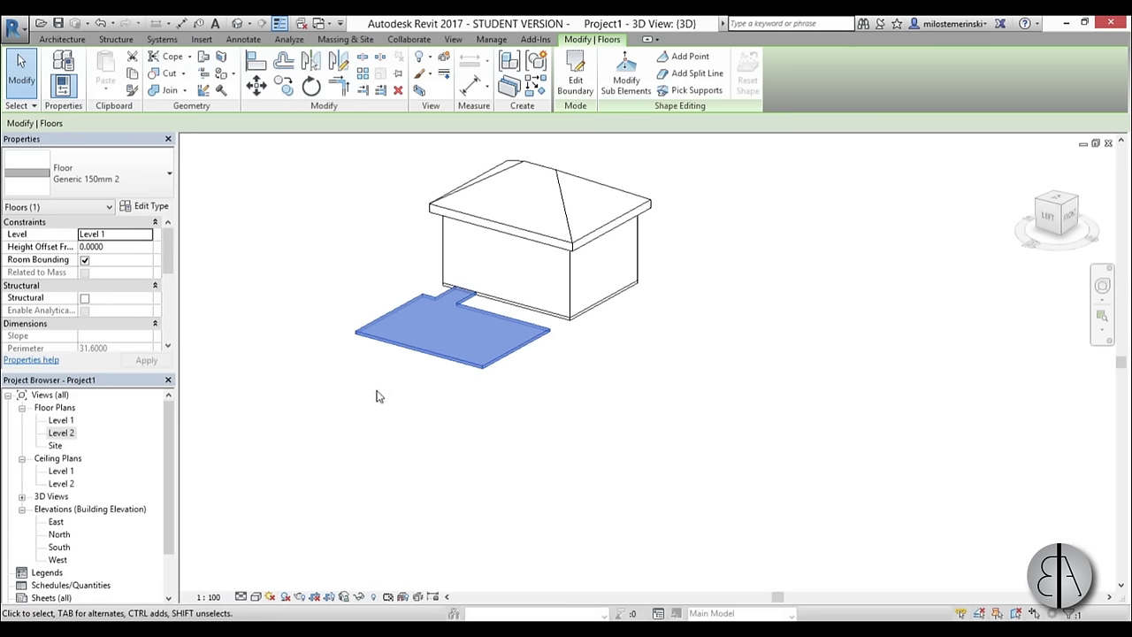
pyautogui.scroll(-3, 389, 405)
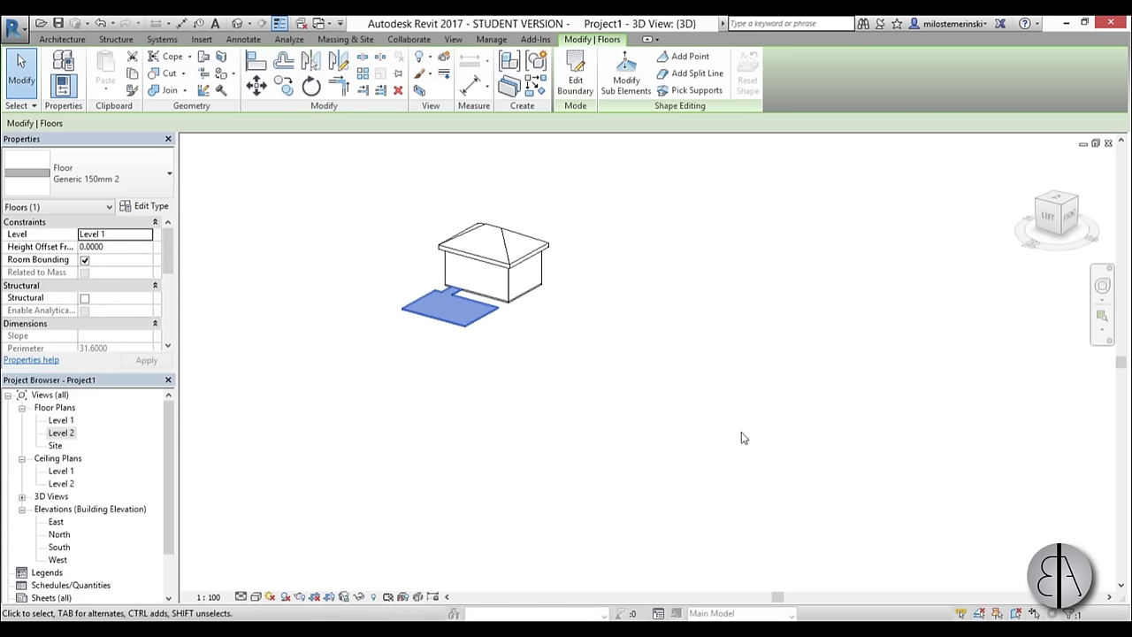
pyautogui.click(576, 421)
# Open the Site floor plan and bring the house and adjoining floor slab into view
pyautogui.doubleClick(62, 445)
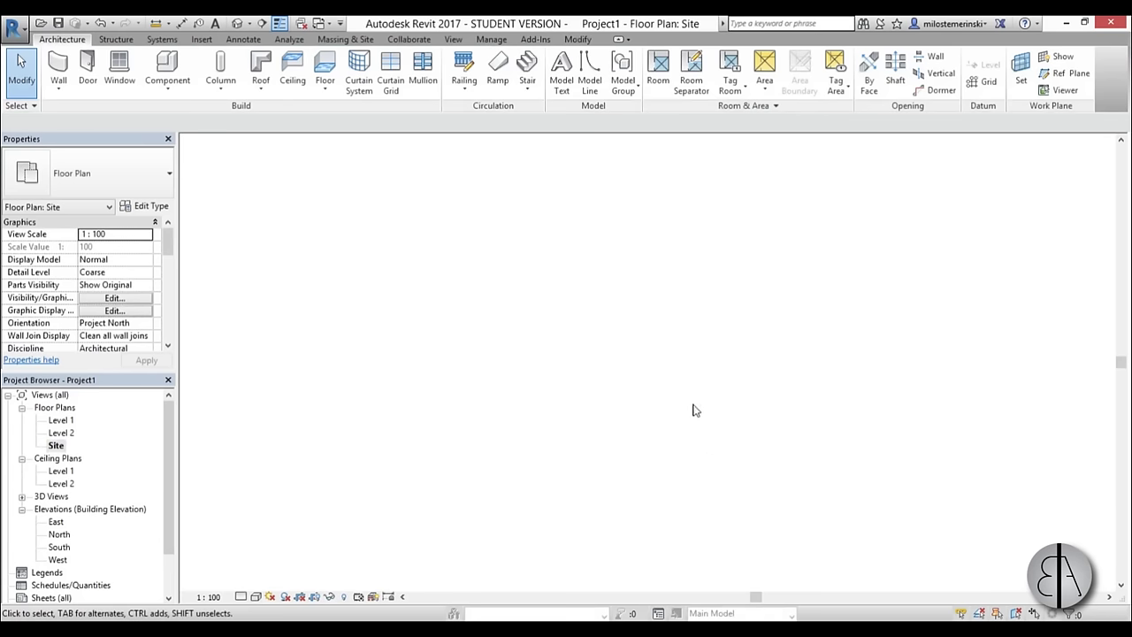
pyautogui.scroll(-1, 587, 397)
pyautogui.moveTo(728, 397)
pyautogui.mouseDown(button='middle')
pyautogui.moveTo(681, 402)
pyautogui.moveTo(718, 381)
pyautogui.mouseUp(button='middle')
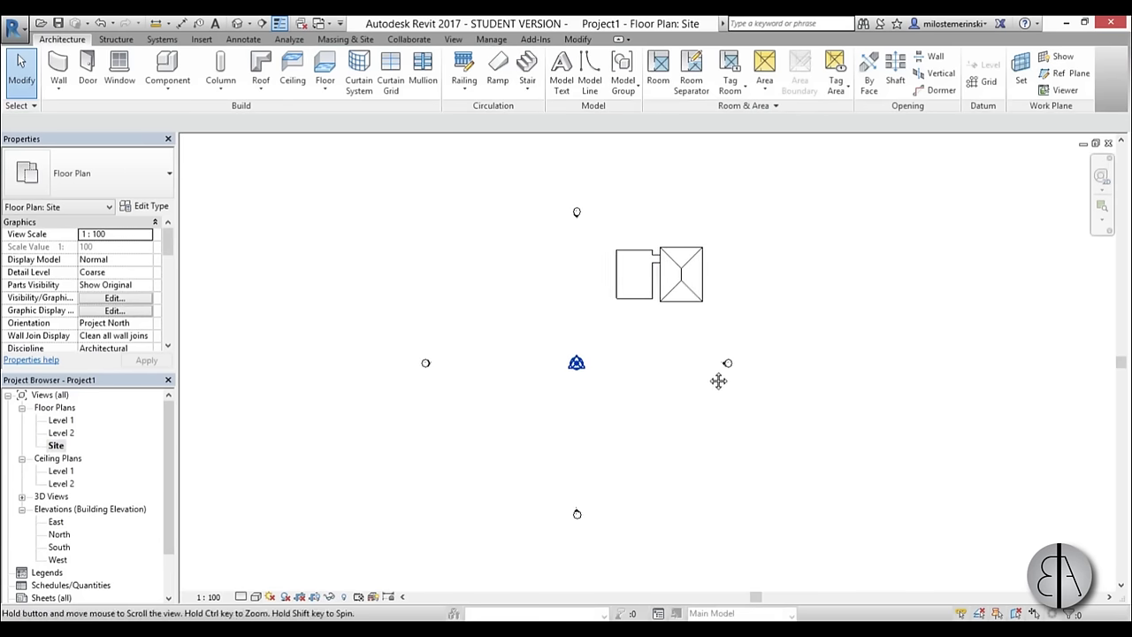
pyautogui.scroll(1, 549, 308)
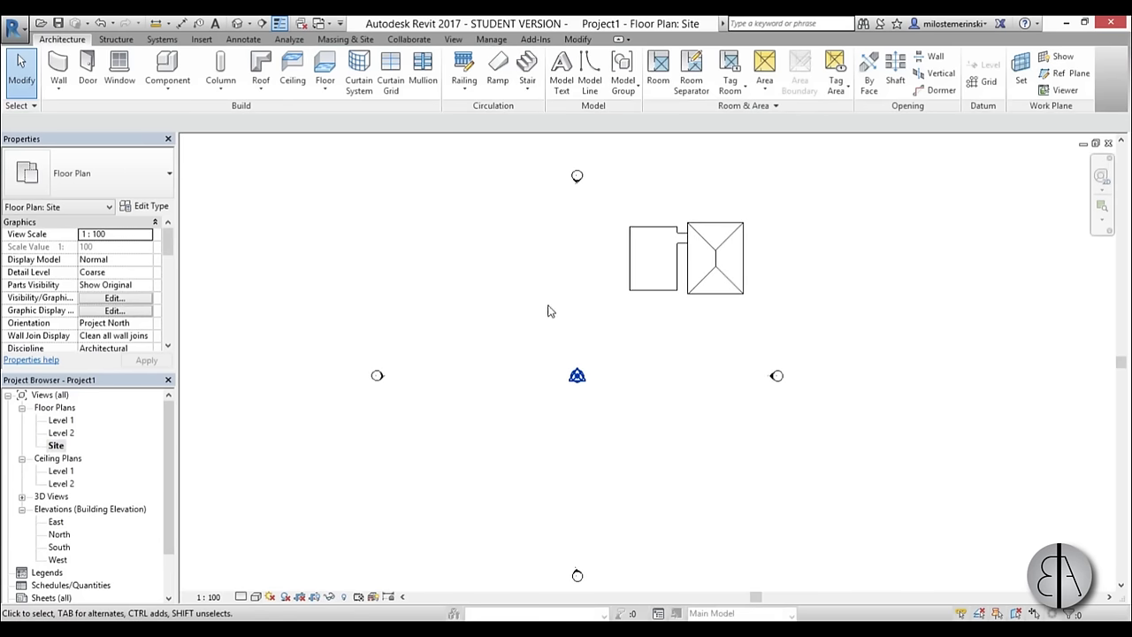
# Start a toposurface and place points at elevation 0 beyond the upper corners of the house and slab
pyautogui.click(343, 39)
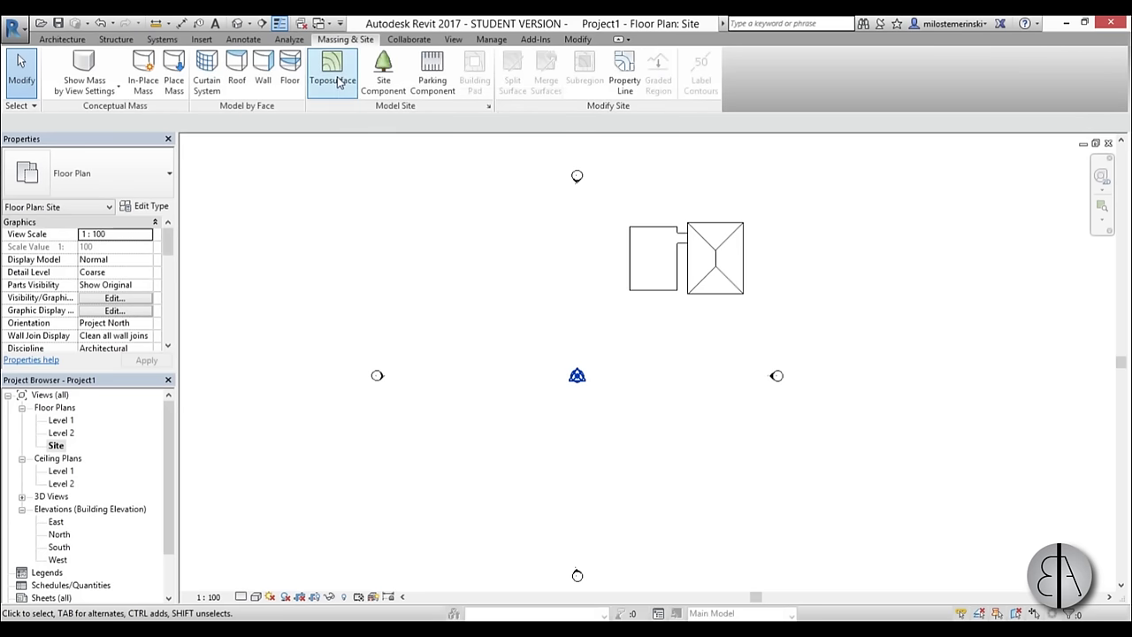
pyautogui.click(337, 81)
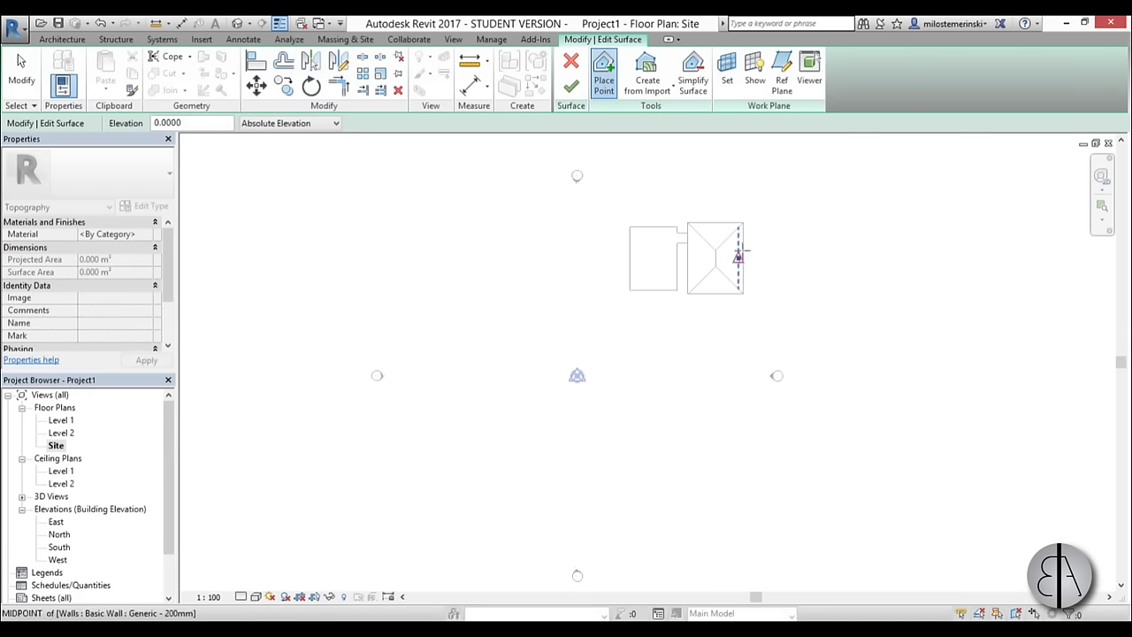
pyautogui.click(647, 190)
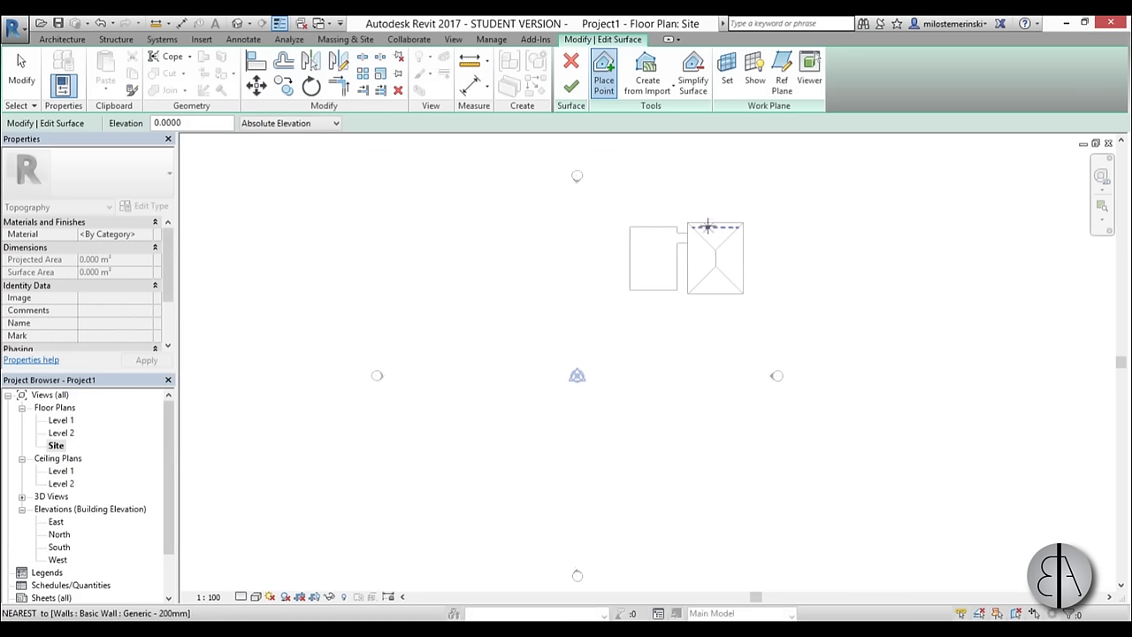
pyautogui.scroll(2, 732, 225)
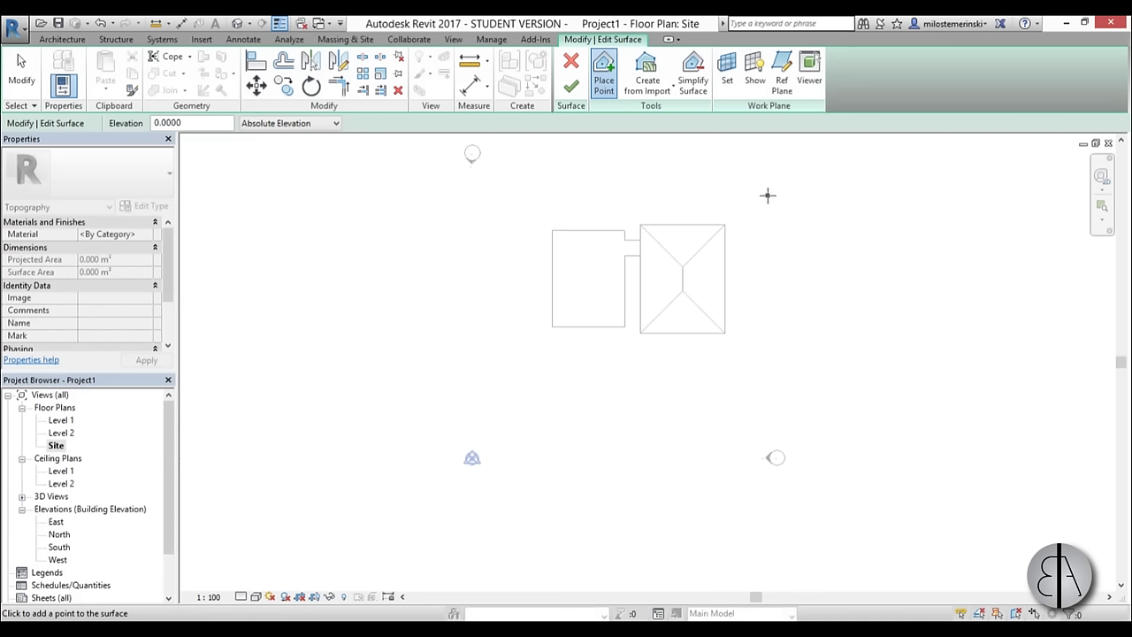
pyautogui.click(479, 180)
pyautogui.scroll(-2, 486, 330)
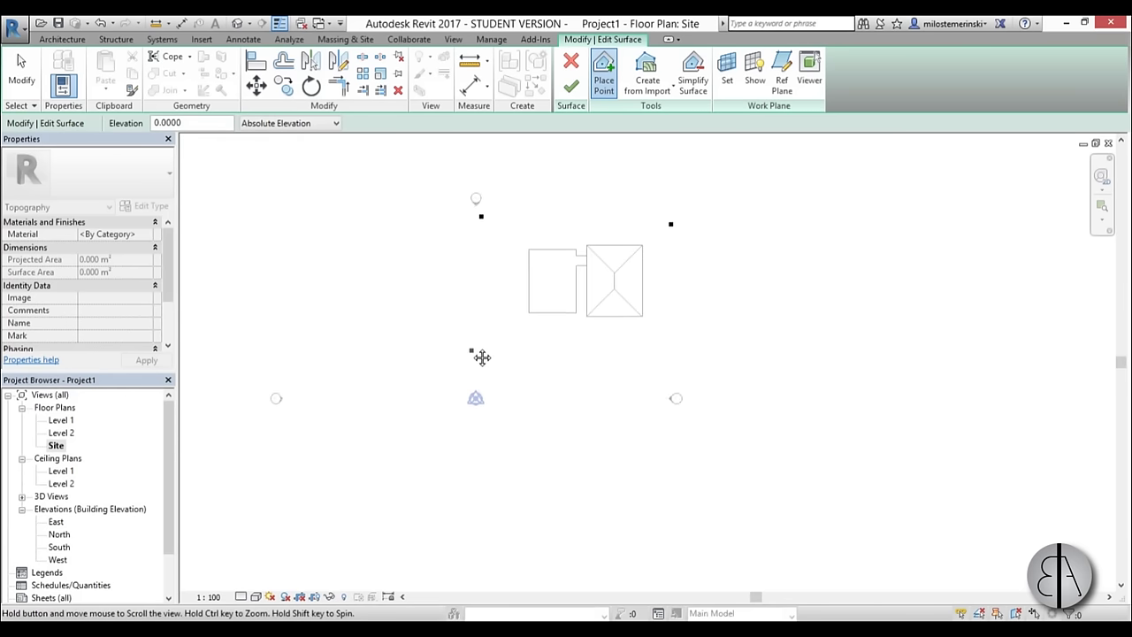
# Place the remaining elevation 0 points around the house and slab, rounding the southwest corner and adding points on the south and west edges
pyautogui.click(487, 299)
pyautogui.click(492, 315)
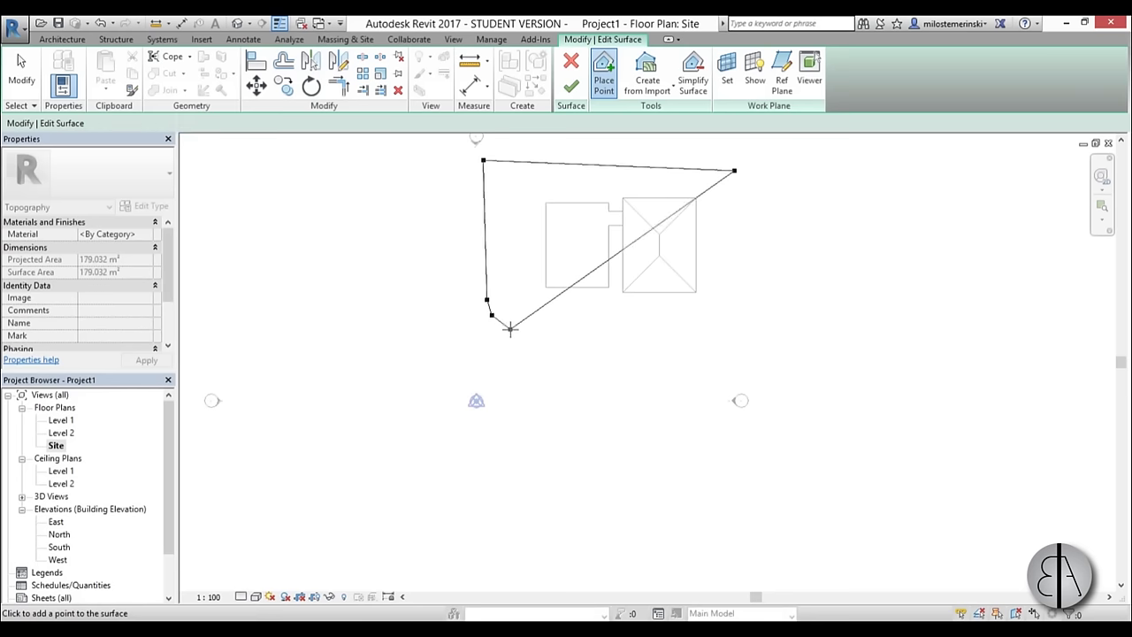
pyautogui.click(509, 329)
pyautogui.click(544, 337)
pyautogui.click(589, 341)
pyautogui.click(673, 340)
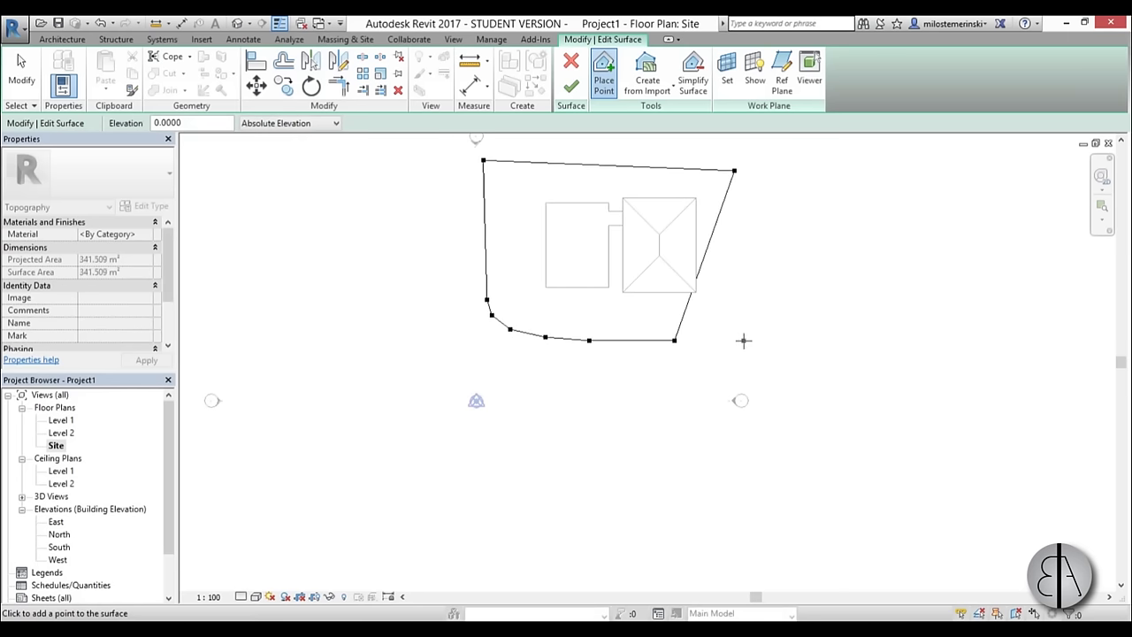
pyautogui.click(754, 340)
pyautogui.click(484, 271)
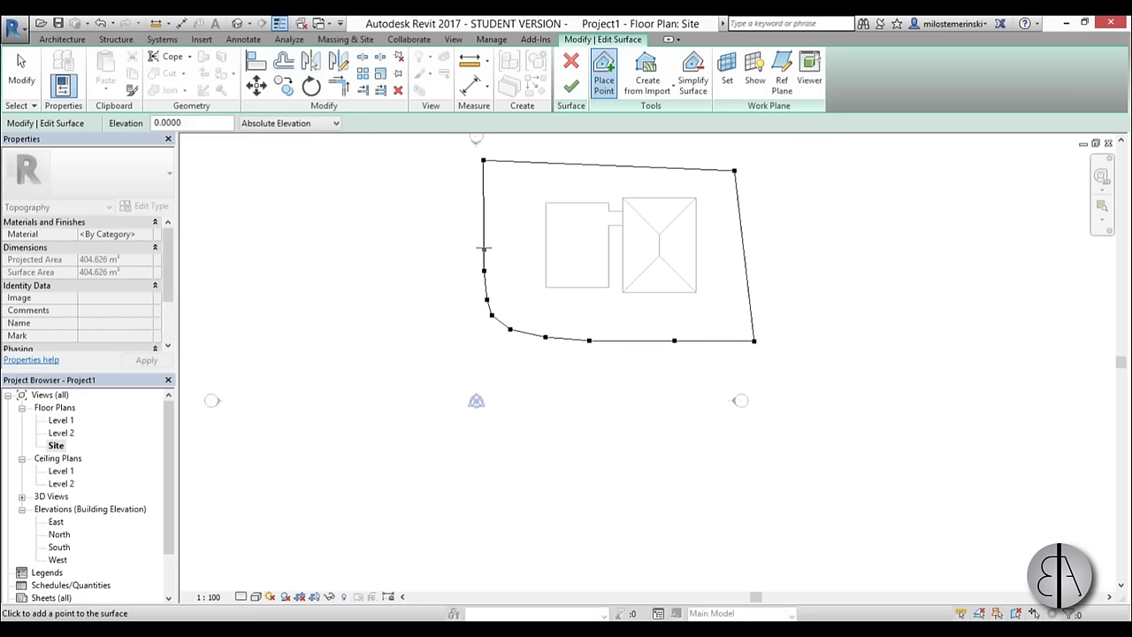
pyautogui.click(478, 239)
pyautogui.click(553, 219)
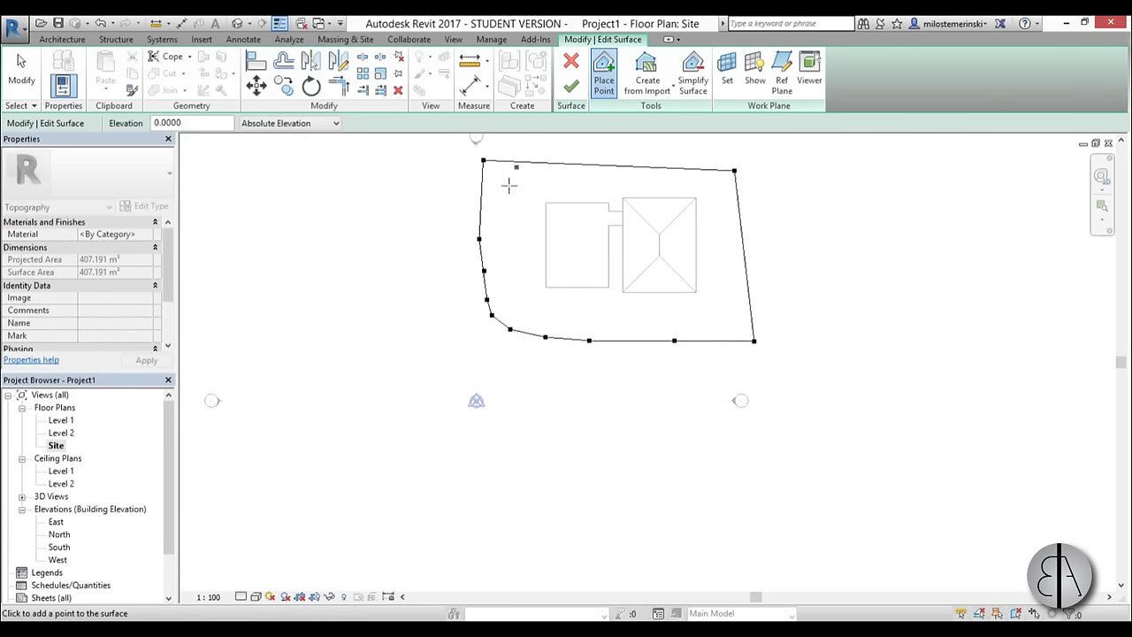
# Set the point elevation to -3 and place three surface points in a column well west of the house
pyautogui.scroll(-3, 649, 215)
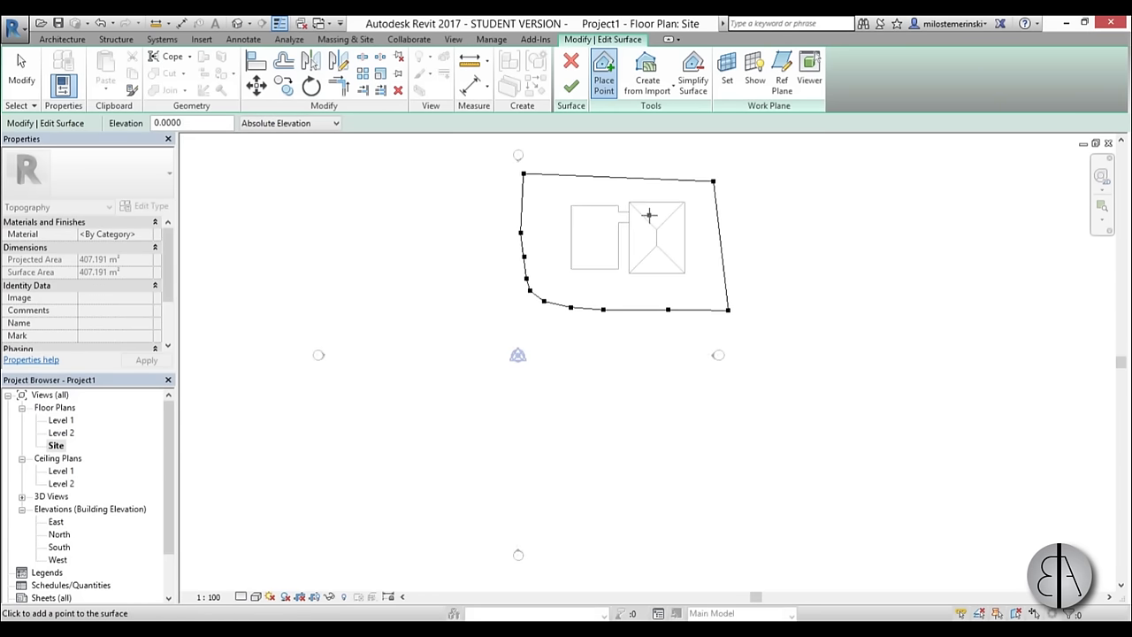
pyautogui.moveTo(562, 289); pyautogui.dragTo(645, 292, button='middle')
pyautogui.scroll(2, 661, 238)
pyautogui.doubleClick(208, 123)
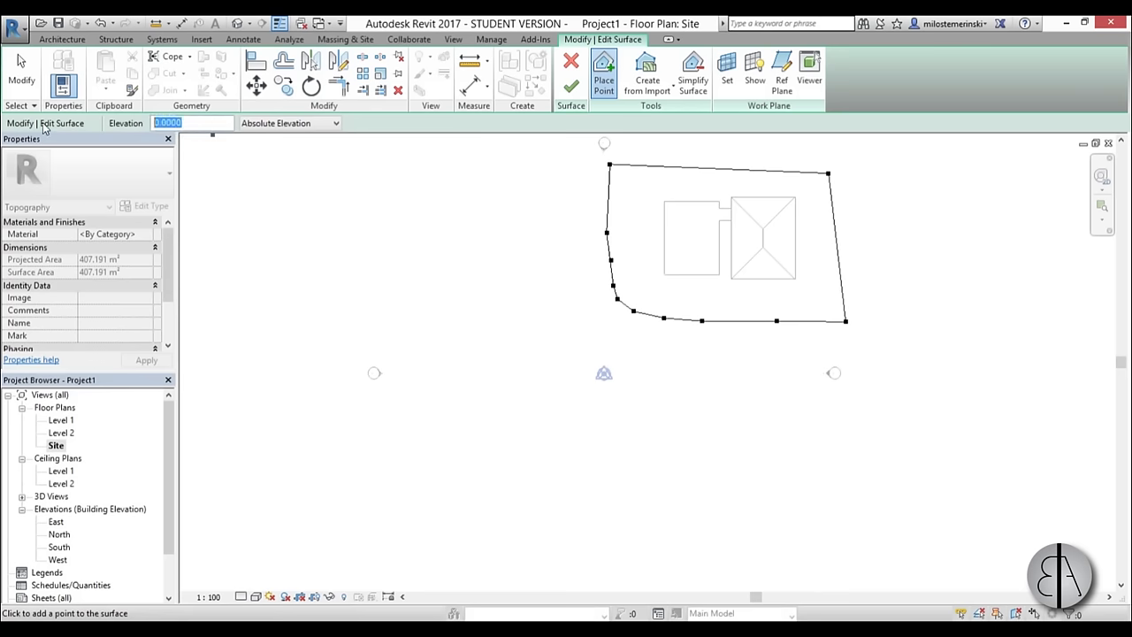
pyautogui.write('-3')
pyautogui.moveTo(624, 344); pyautogui.dragTo(797, 391, button='middle')
pyautogui.scroll(-2, 564, 263)
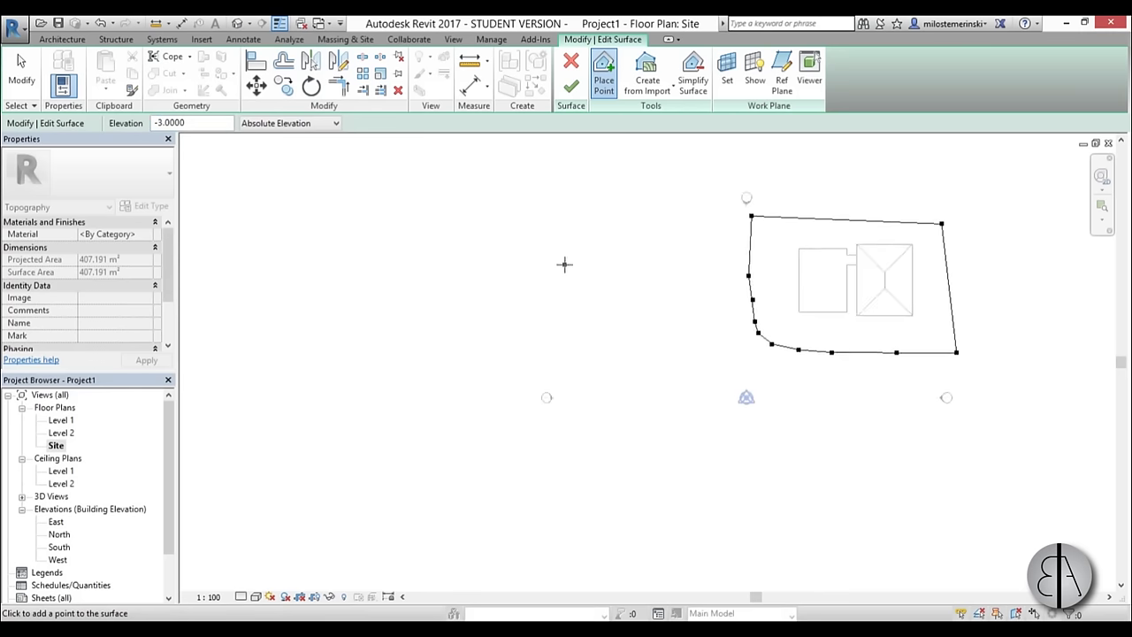
pyautogui.click(484, 227)
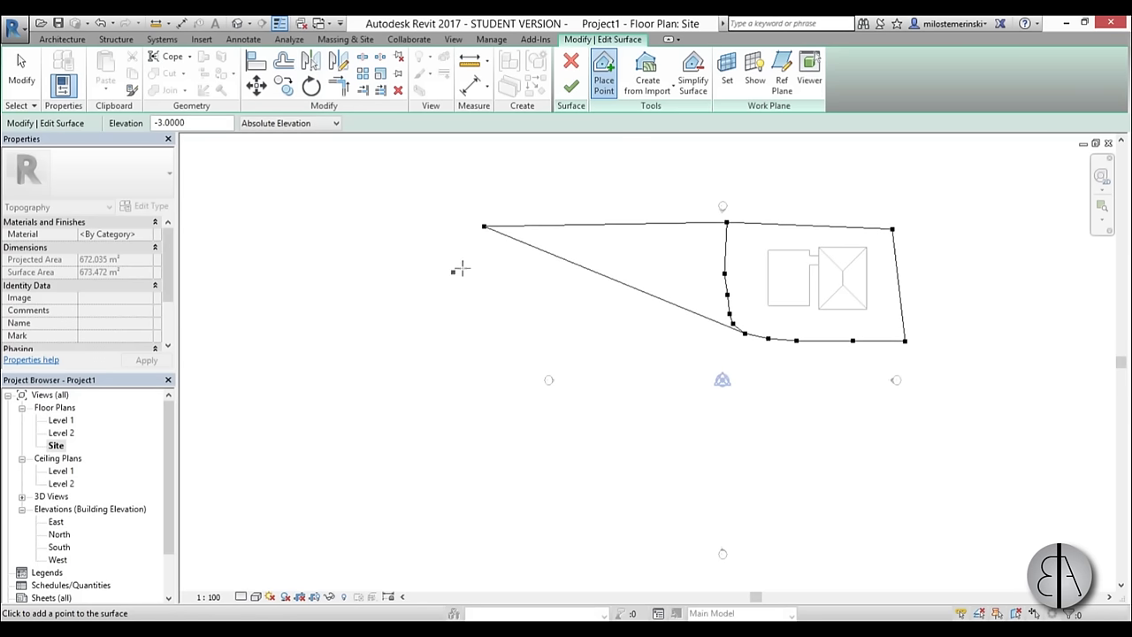
pyautogui.moveTo(545, 255); pyautogui.dragTo(565, 242, button='middle')
pyautogui.click(509, 253)
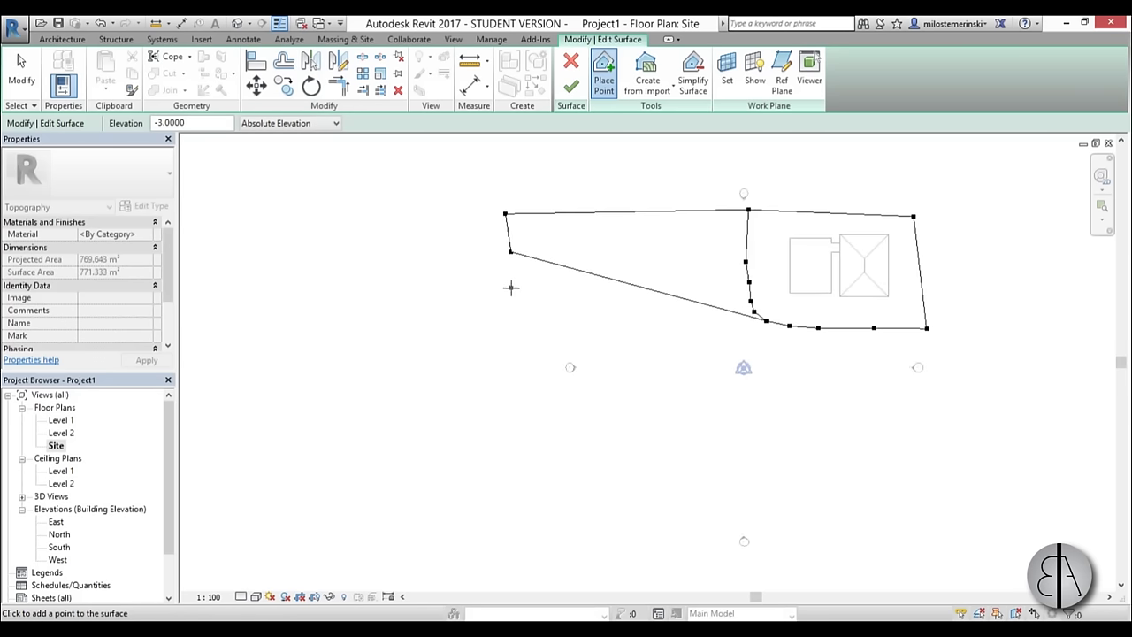
pyautogui.click(510, 287)
# Place three more points at elevation -3 far south of the house to form the terrain's rounded southeast corner
pyautogui.scroll(-1, 573, 283)
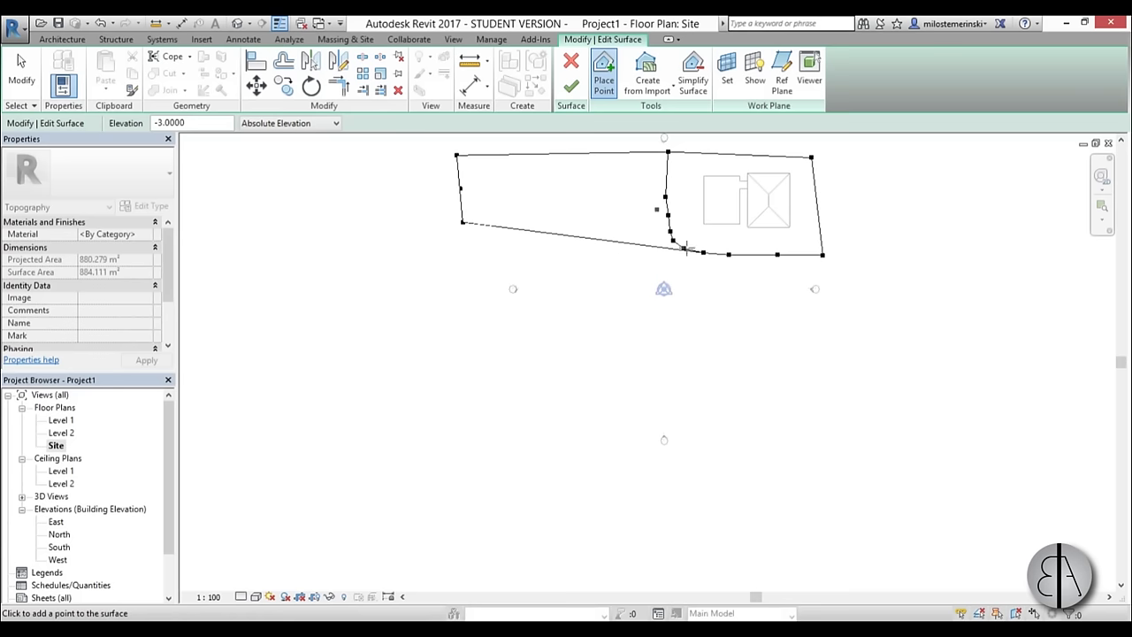
pyautogui.scroll(-2, 690, 256)
pyautogui.scroll(1, 789, 356)
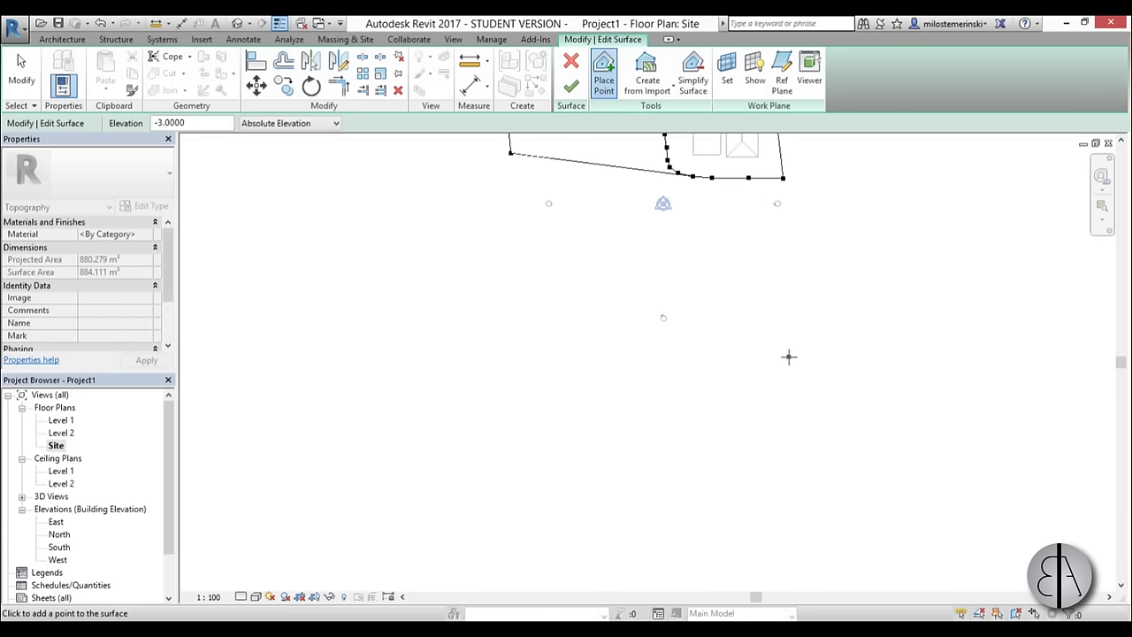
pyautogui.click(790, 300)
pyautogui.click(775, 321)
pyautogui.click(763, 330)
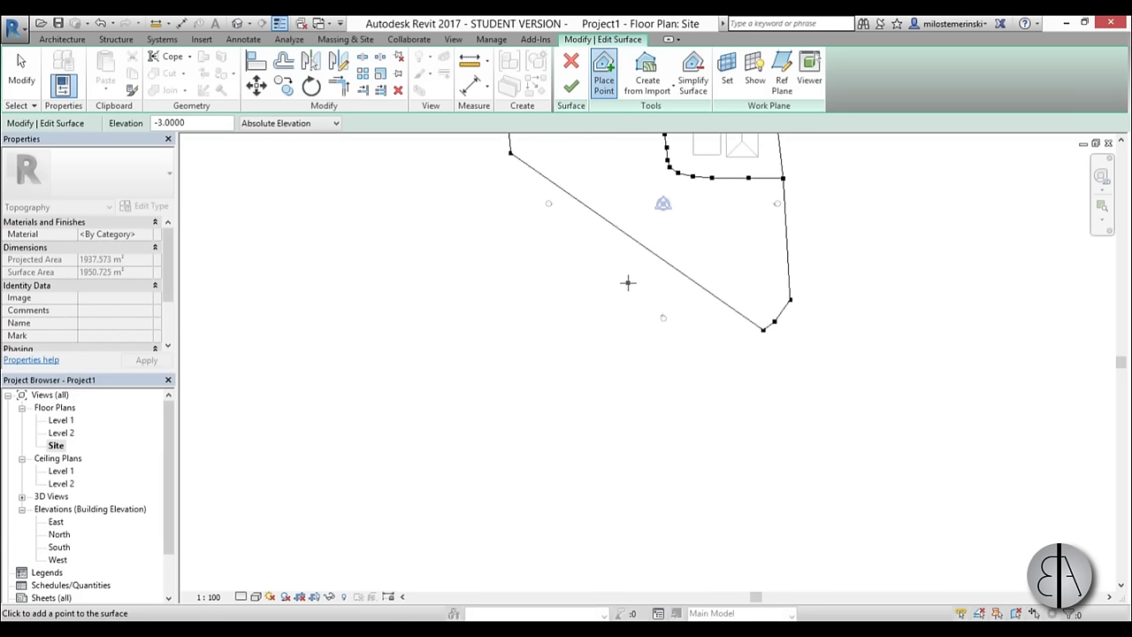
# Set the point elevation to -6 and place four points forming the terrain's rounded southwest corner
pyautogui.moveTo(669, 257); pyautogui.dragTo(630, 297, button='middle')
pyautogui.doubleClick(209, 123)
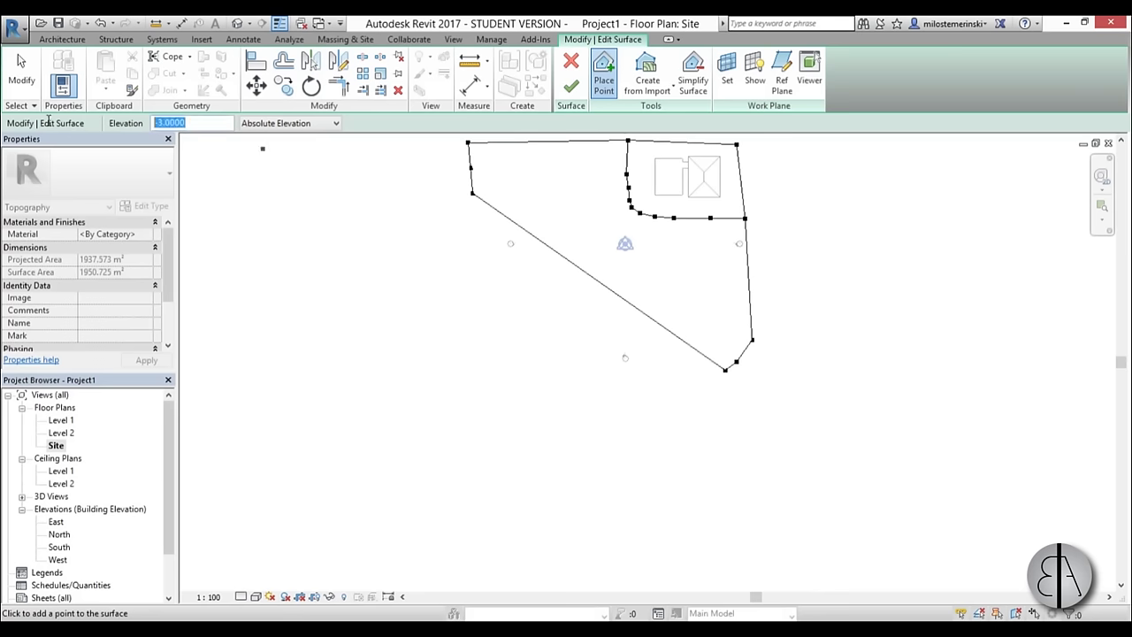
pyautogui.write('-6.0000')
pyautogui.click(543, 375)
pyautogui.click(501, 372)
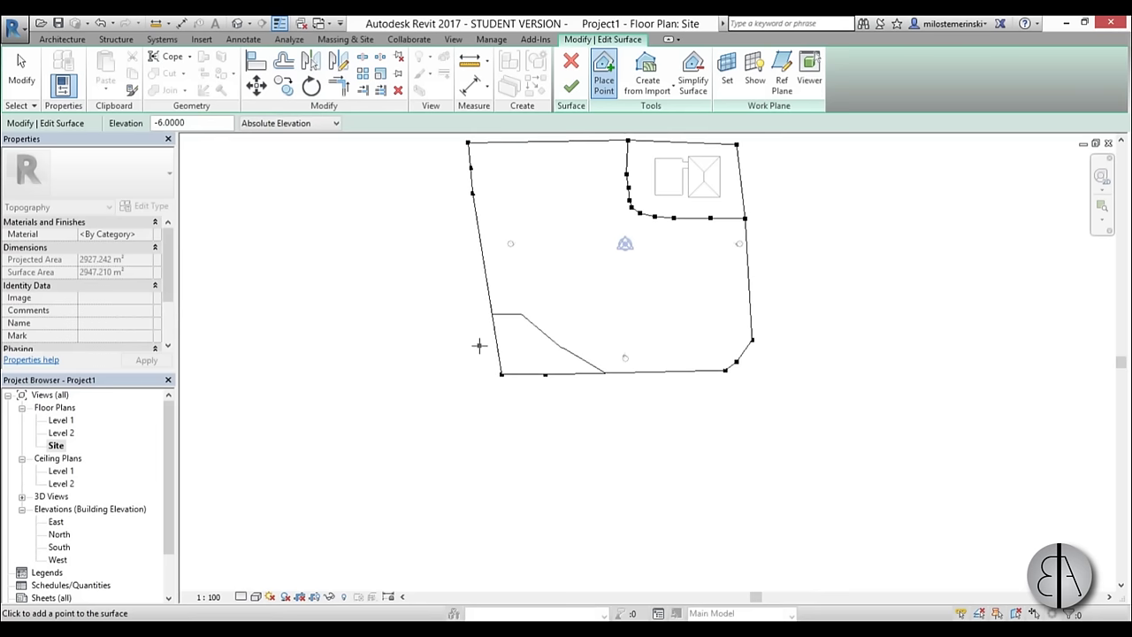
pyautogui.click(478, 345)
pyautogui.click(473, 314)
# Move the two western edge points just below the northwest corner slightly outward and finish the toposurface
pyautogui.scroll(2, 468, 169)
pyautogui.press('Escape')
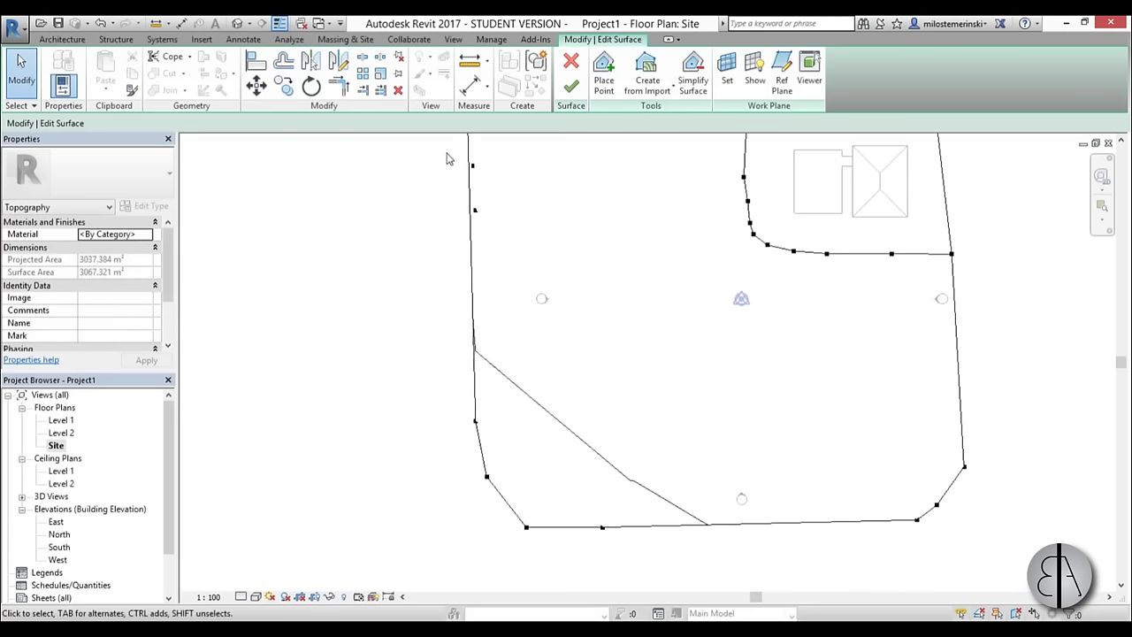
pyautogui.moveTo(445, 155); pyautogui.dragTo(491, 222)
pyautogui.press('Escape')
pyautogui.scroll(-2, 438, 274)
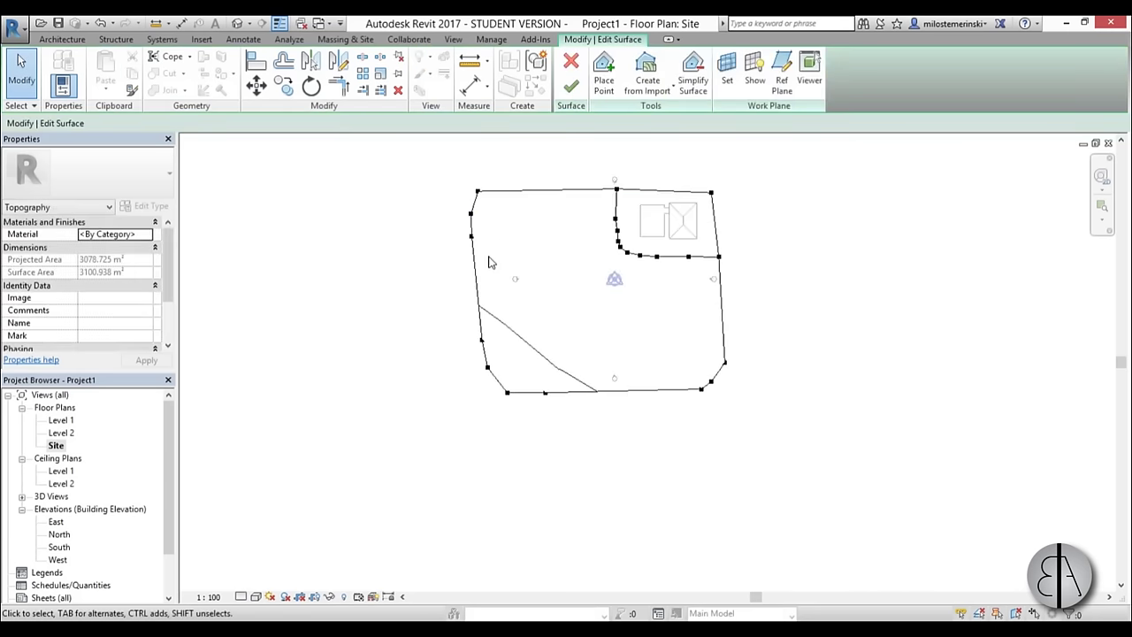
pyautogui.scroll(3, 490, 350)
pyautogui.moveTo(498, 362); pyautogui.dragTo(528, 401, button='middle')
pyautogui.scroll(-1, 531, 365)
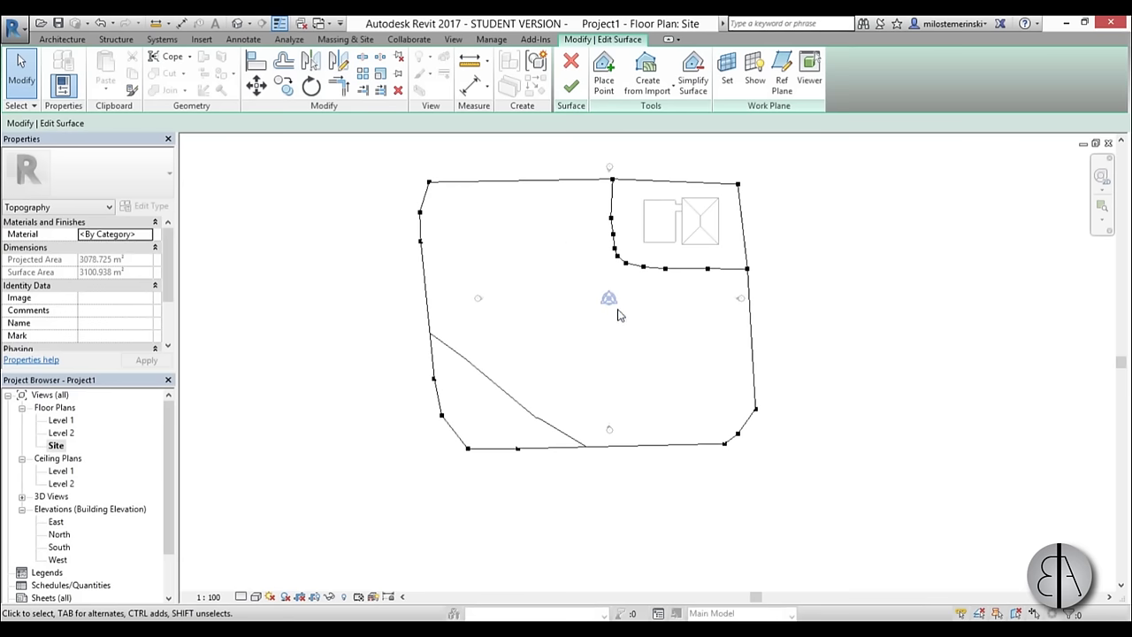
pyautogui.click(570, 86)
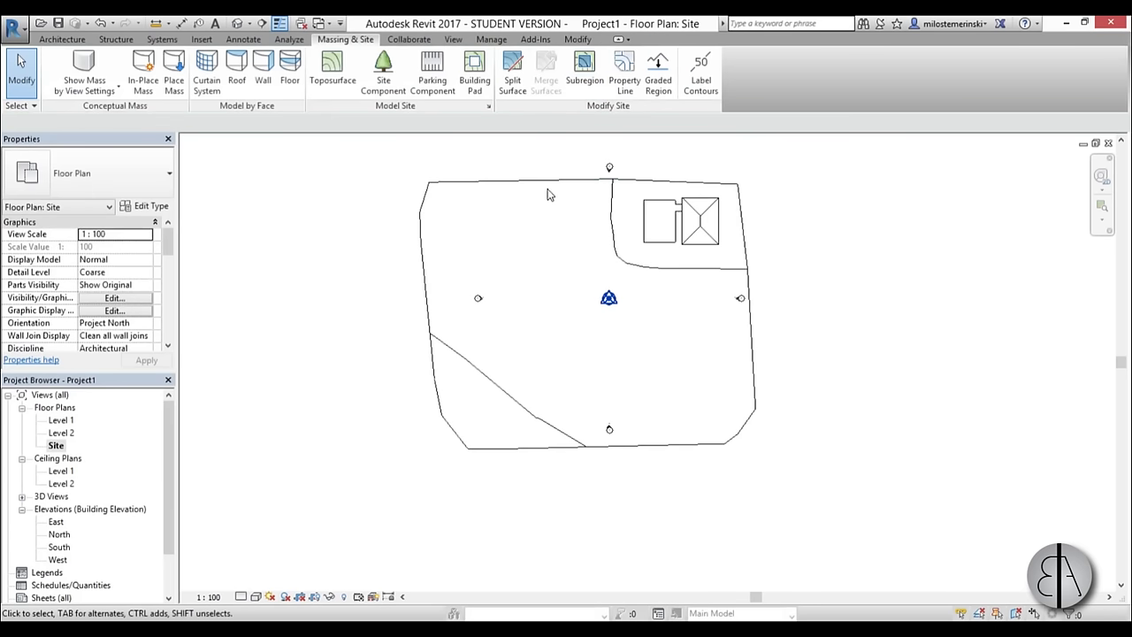
# Reduce the contour line display interval in the site settings and apply it to the terrain
pyautogui.click(489, 106)
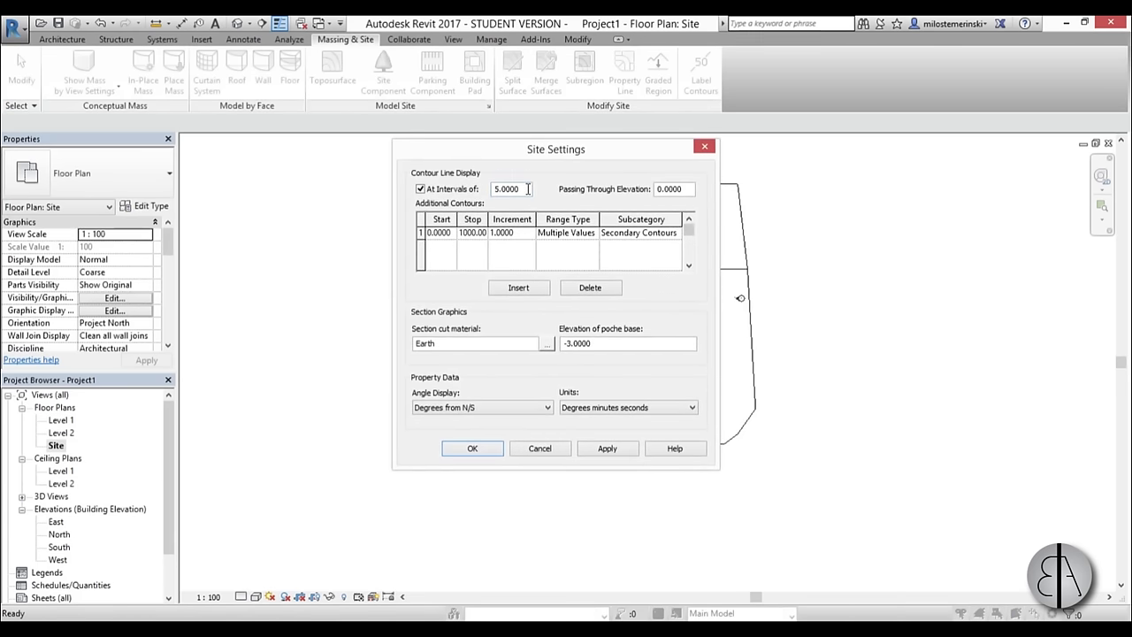
pyautogui.moveTo(562, 162); pyautogui.dragTo(291, 151)
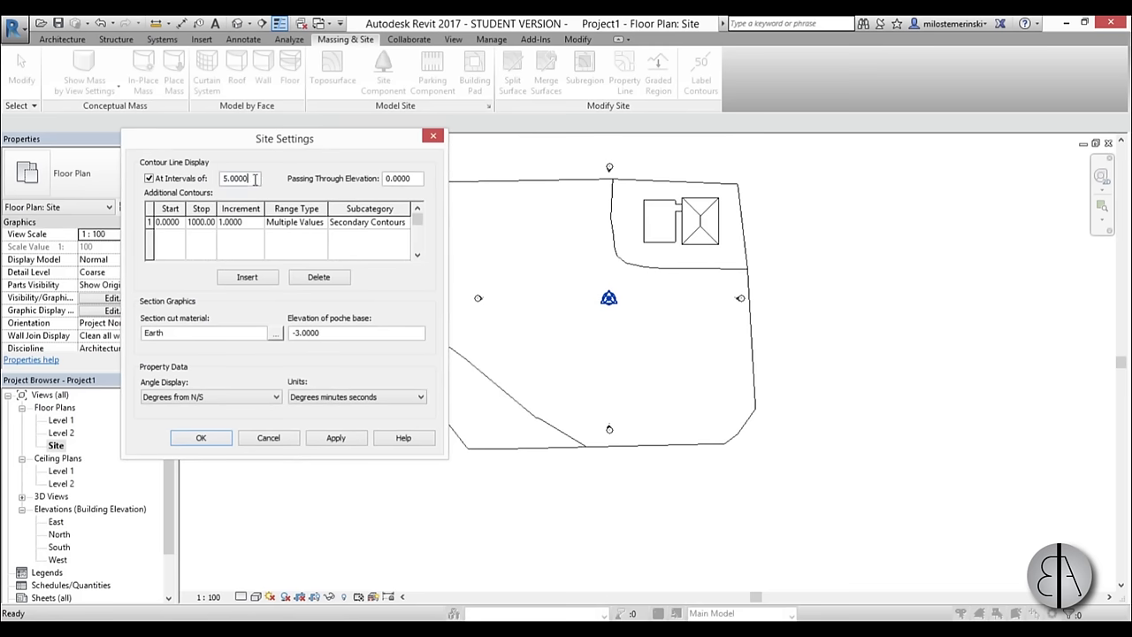
pyautogui.moveTo(255, 179); pyautogui.dragTo(137, 178)
pyautogui.press('Return')
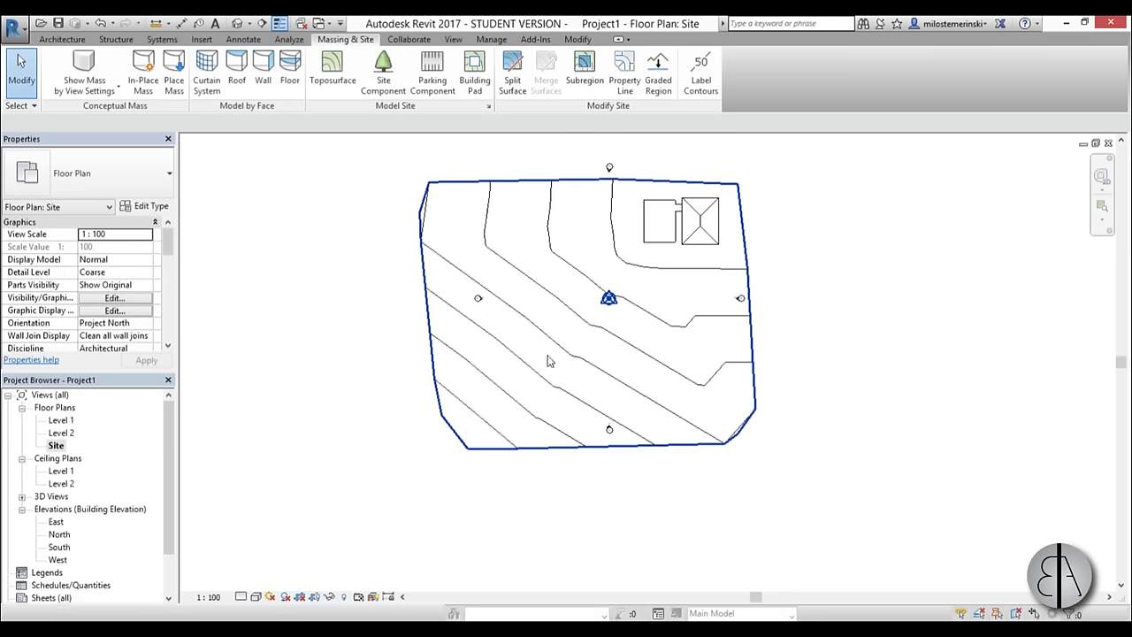
# Open the default 3D view and inspect the terrain around the house and slab
pyautogui.click(239, 23)
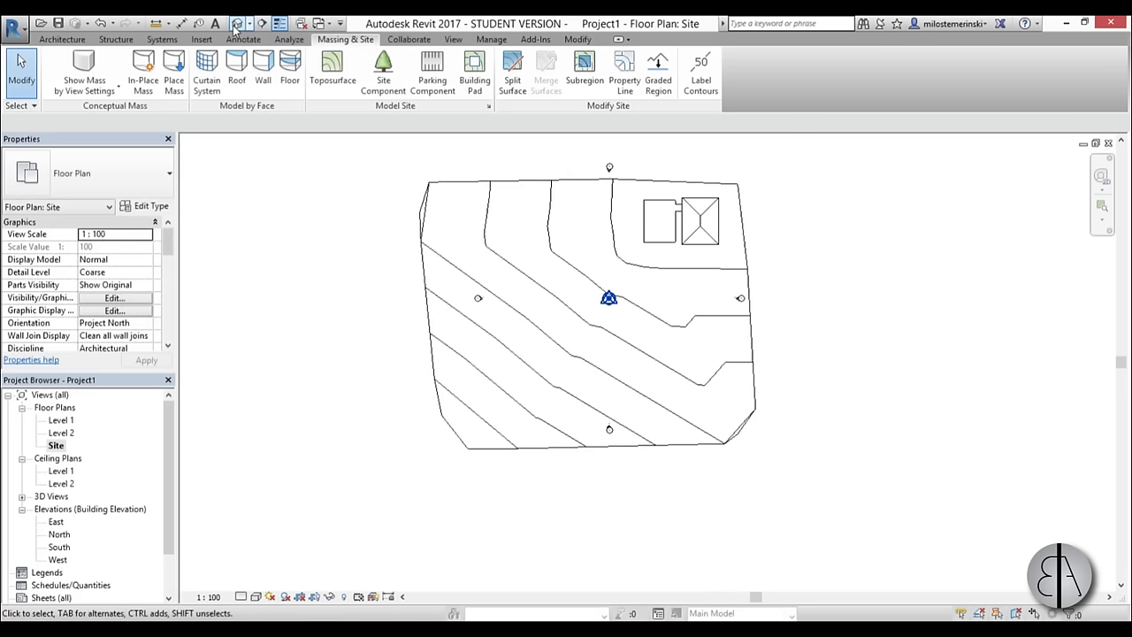
pyautogui.keyDown('shift'); pyautogui.moveTo(733, 493); pyautogui.dragTo(730, 444, button='middle'); pyautogui.keyUp('shift')
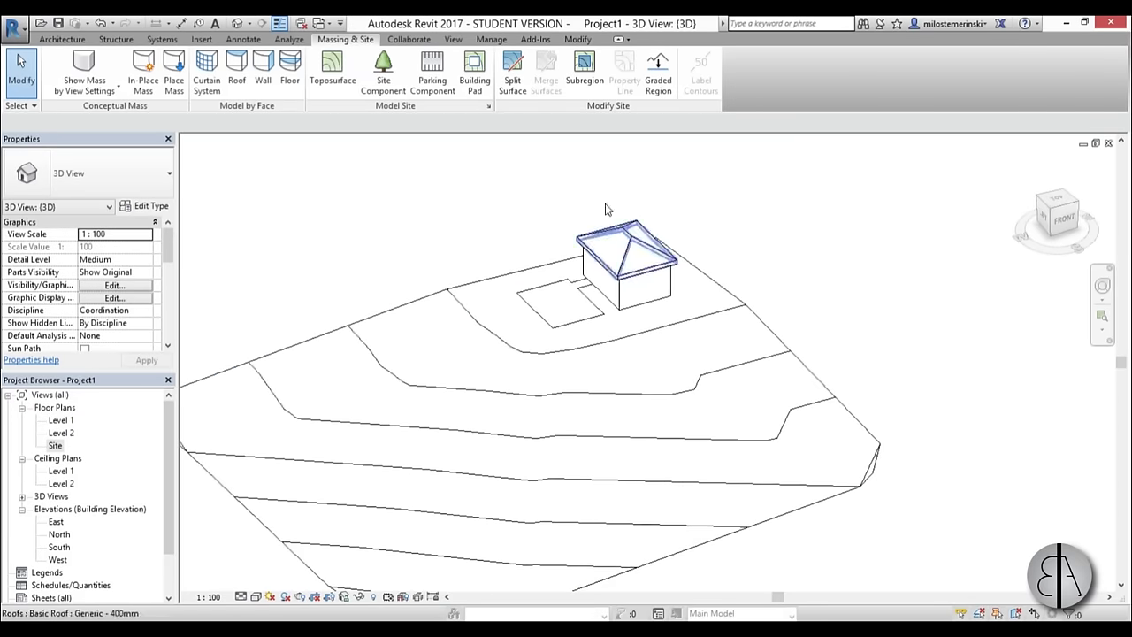
pyautogui.scroll(3, 598, 301)
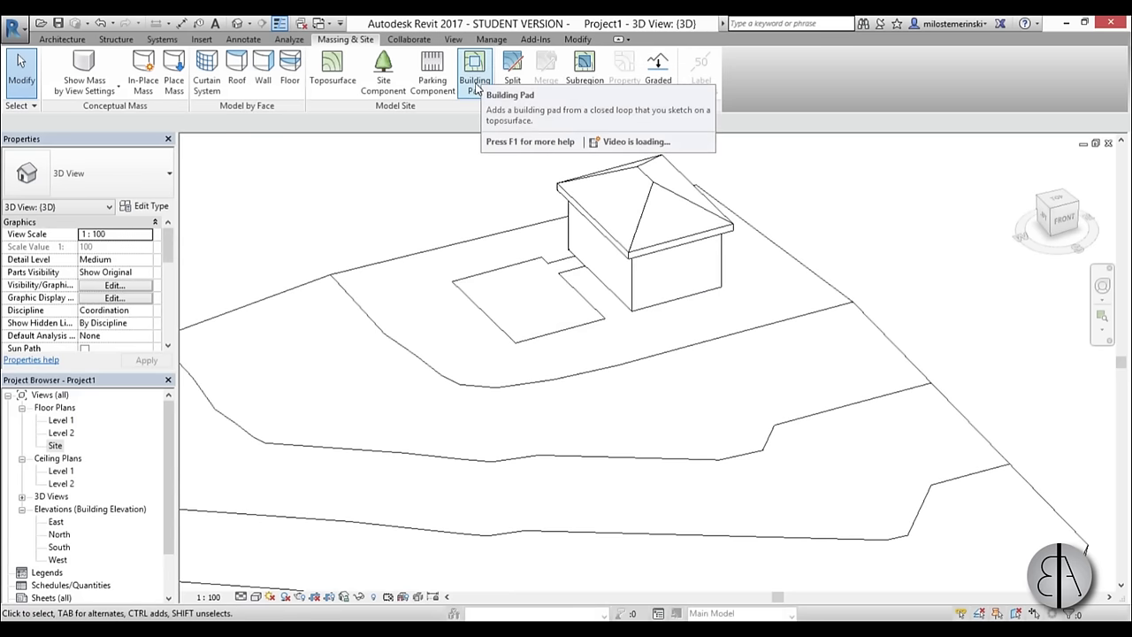
# Start a building pad sketch on Level 1 and display the Site floor plan in Wireframe style
pyautogui.click(475, 71)
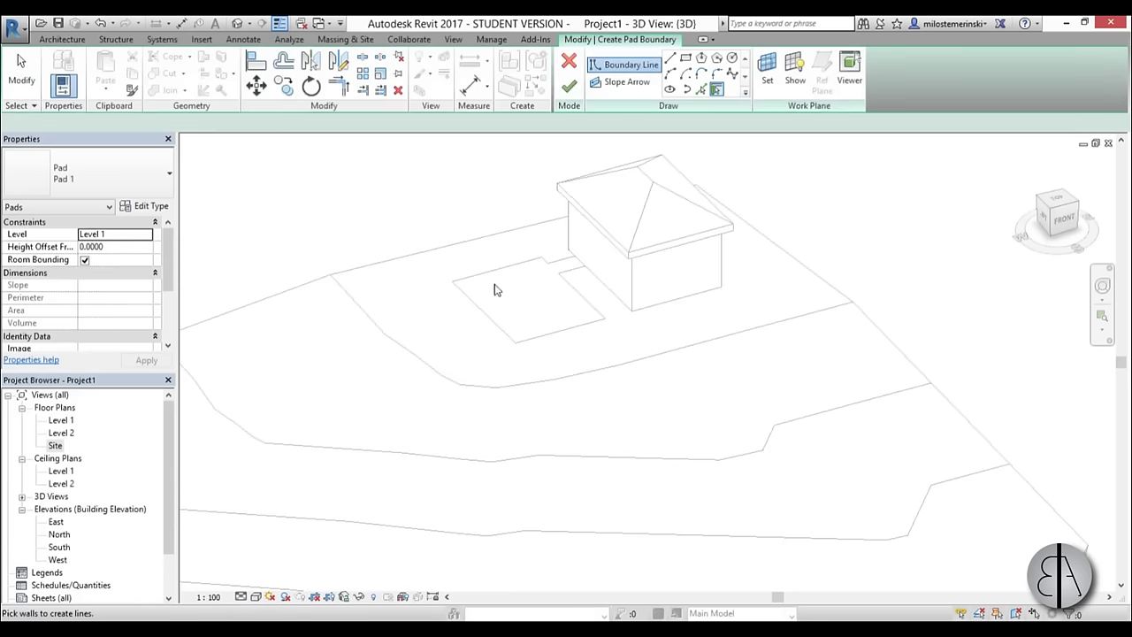
pyautogui.doubleClick(57, 445)
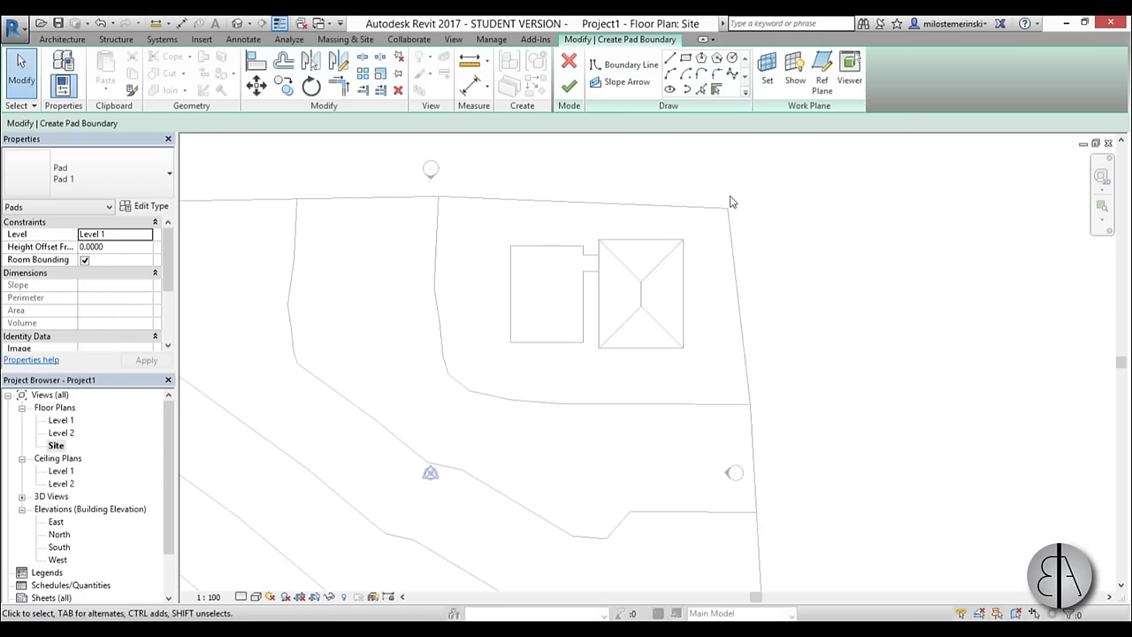
pyautogui.scroll(3, 655, 243)
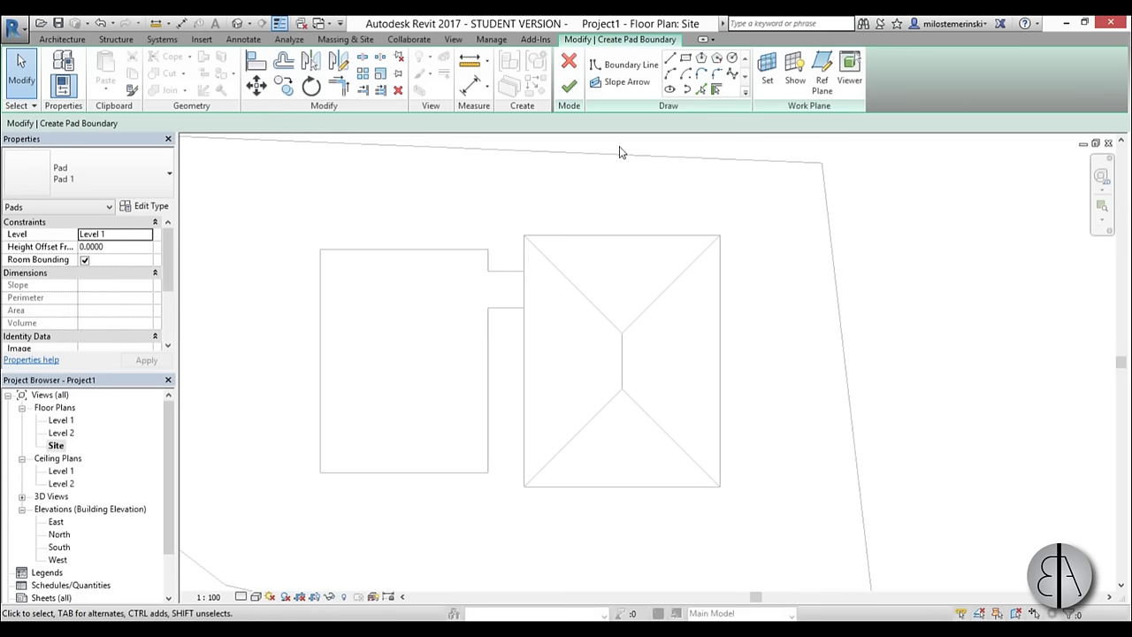
pyautogui.click(257, 598)
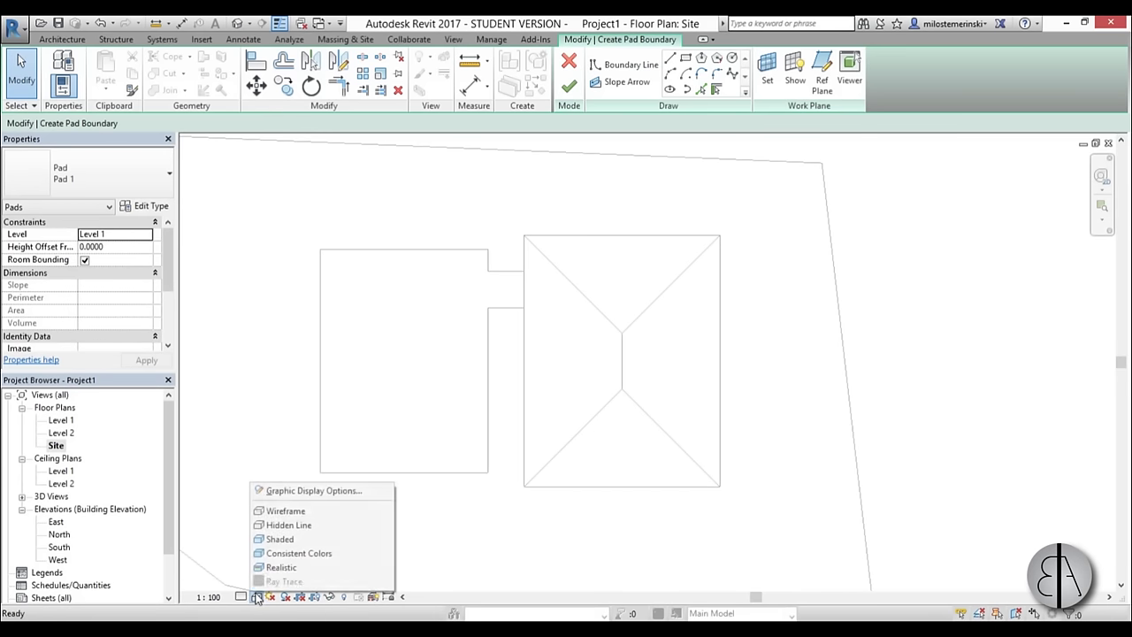
pyautogui.click(284, 511)
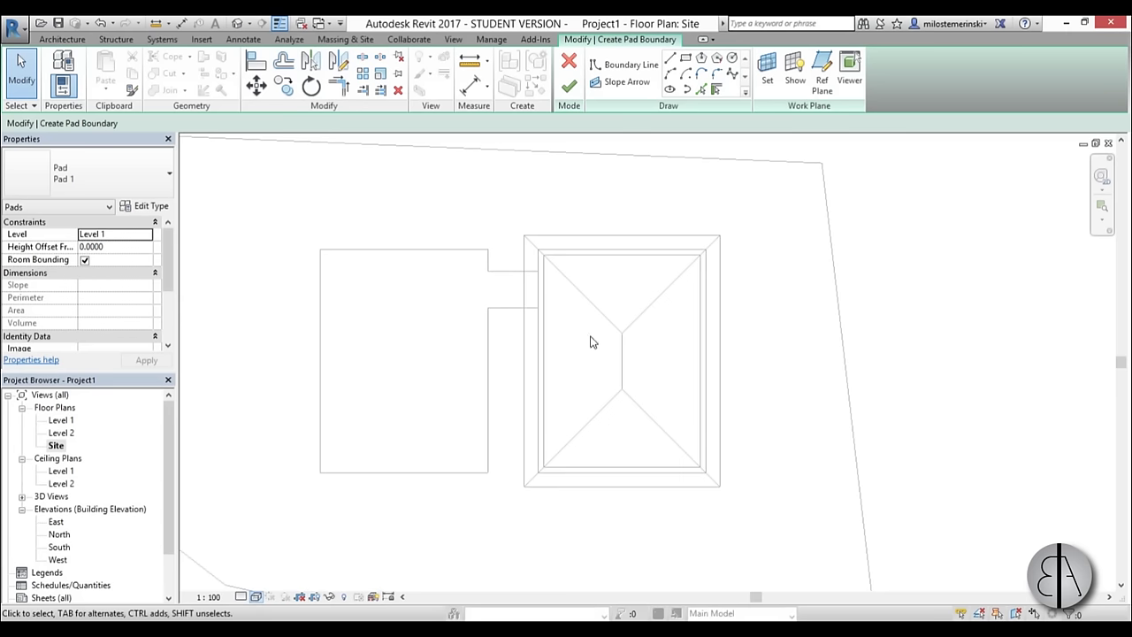
pyautogui.moveTo(606, 395); pyautogui.dragTo(608, 364, button='middle')
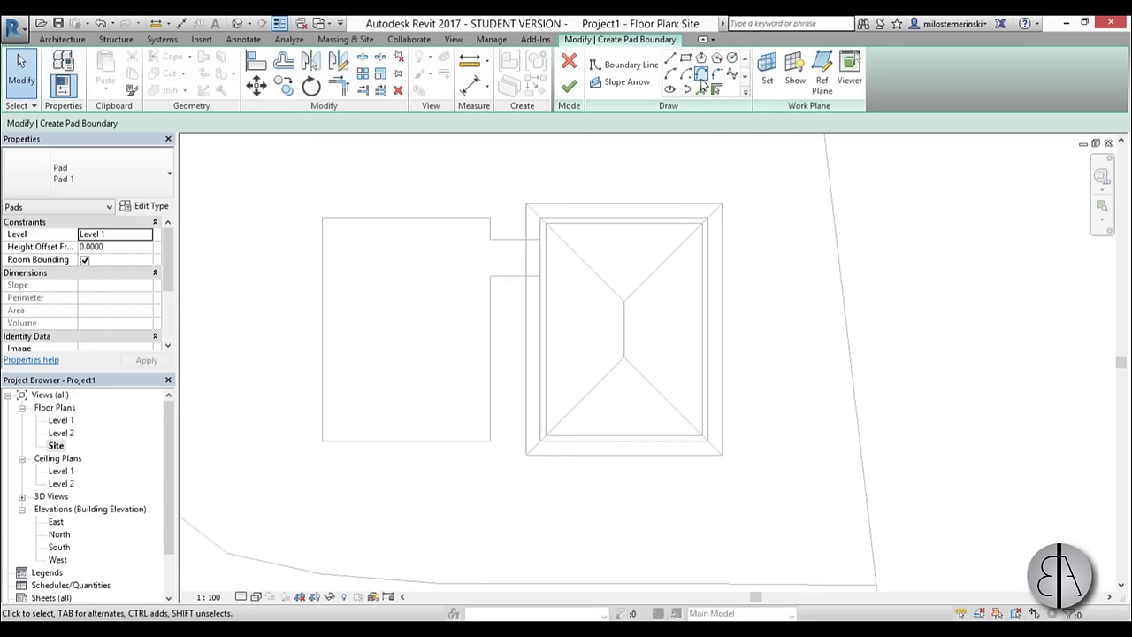
pyautogui.click(701, 76)
pyautogui.click(702, 89)
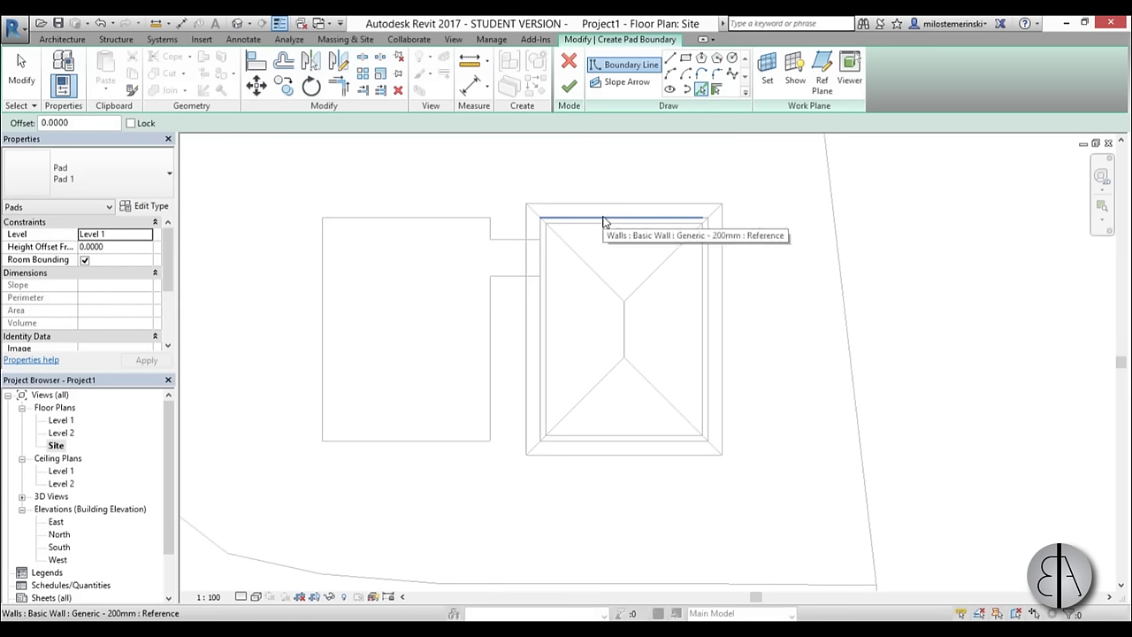
pyautogui.click(604, 221)
pyautogui.click(485, 219)
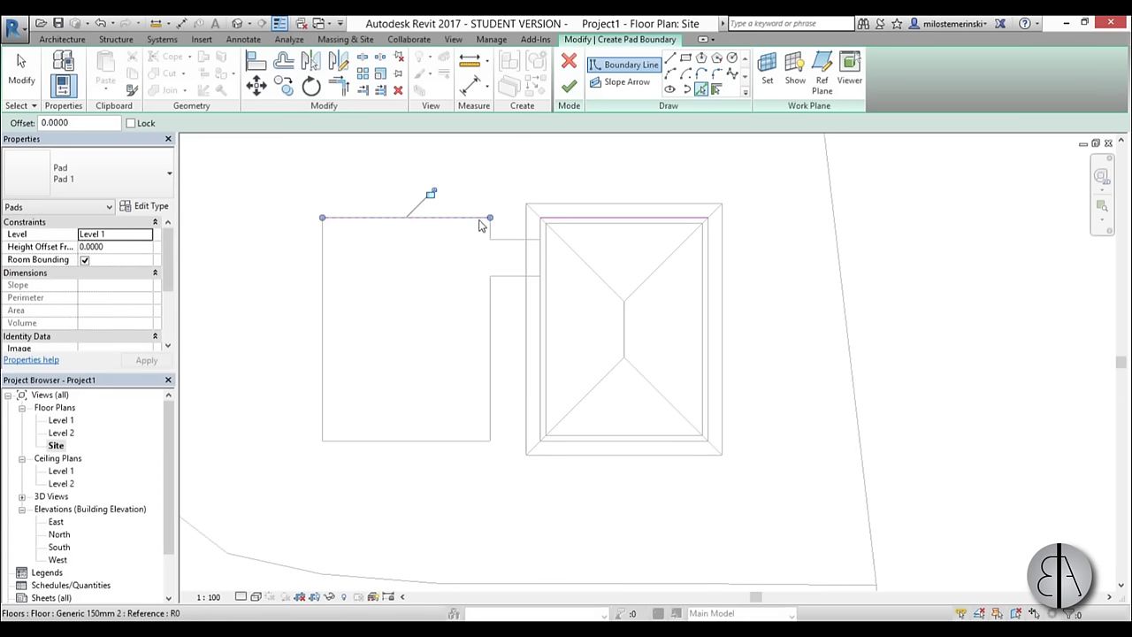
pyautogui.press('Escape')
pyautogui.moveTo(270, 195); pyautogui.dragTo(789, 281)
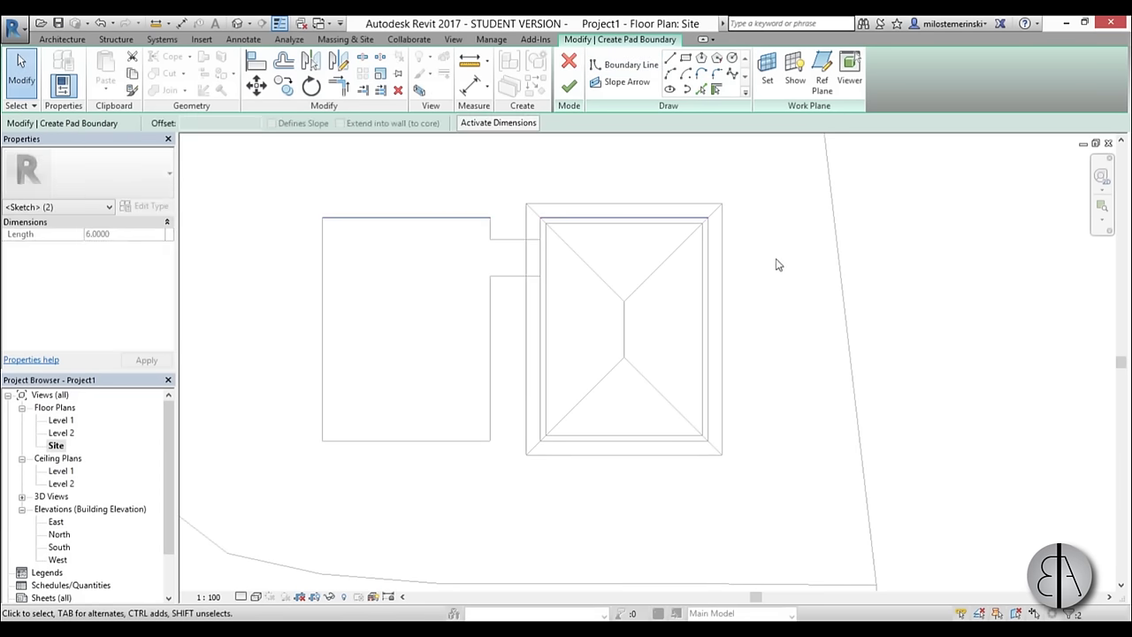
pyautogui.press('Delete')
# Sketch two rectangular pad boundaries, one along the house's outer wall faces and one around the main part of the slab
pyautogui.click(686, 57)
pyautogui.click(539, 220)
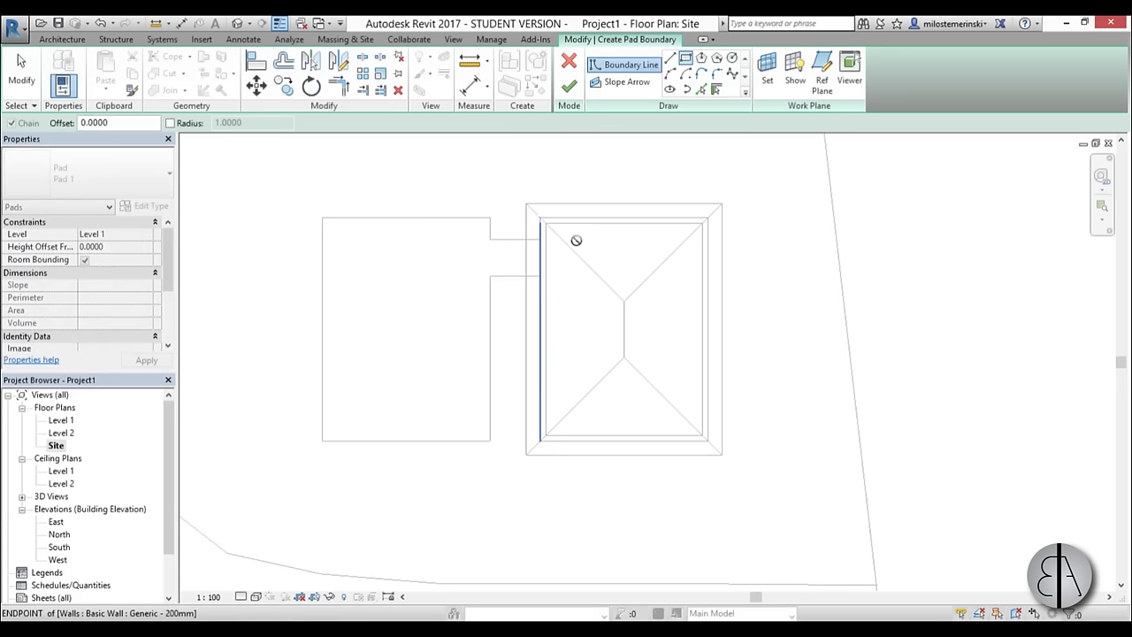
pyautogui.scroll(2, 707, 469)
pyautogui.scroll(1, 707, 442)
pyautogui.click(709, 426)
pyautogui.scroll(-3, 710, 429)
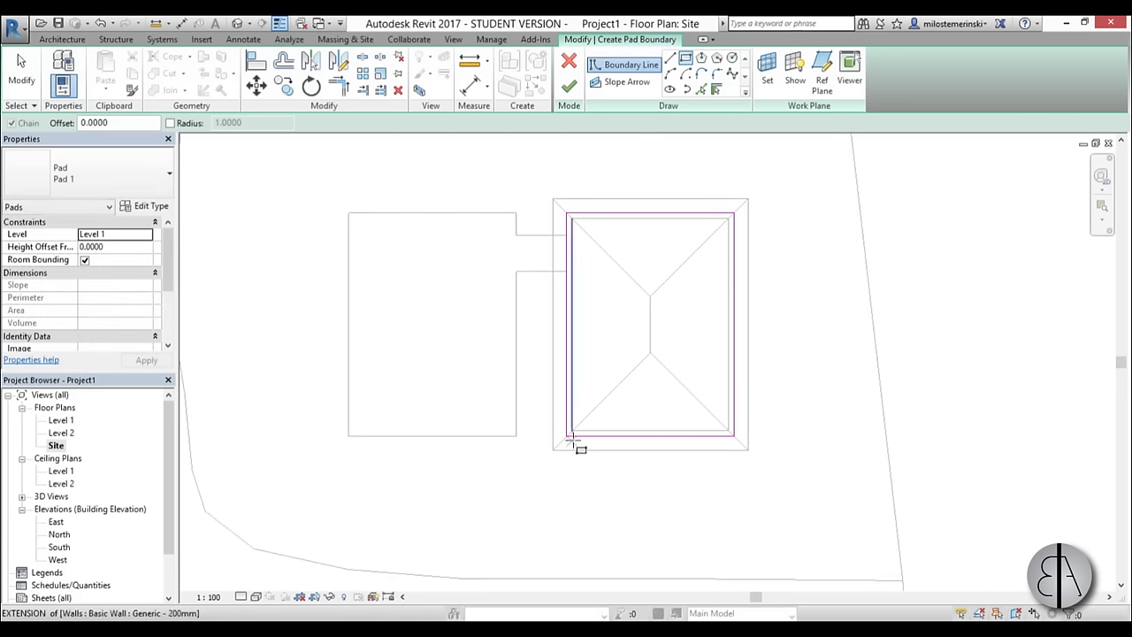
pyautogui.click(517, 436)
pyautogui.click(348, 212)
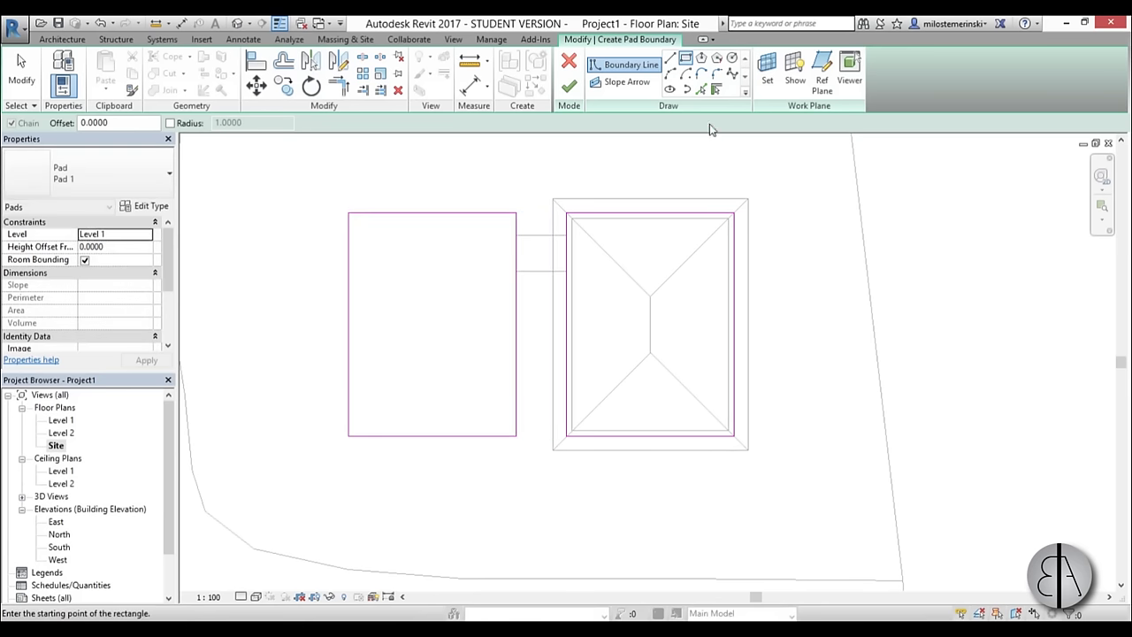
# Sketch boundary lines along the two long edges of the narrow passage connecting the slab and the house
pyautogui.click(669, 58)
pyautogui.click(516, 235)
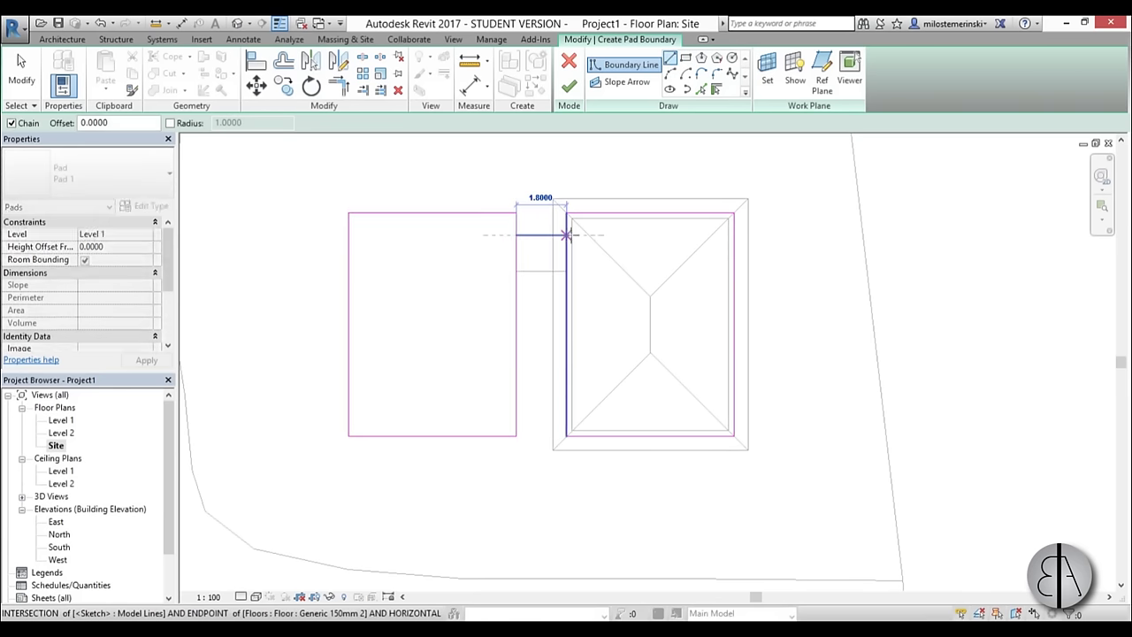
pyautogui.click(566, 271)
pyautogui.click(516, 271)
pyautogui.press('Escape')
pyautogui.press('Escape')
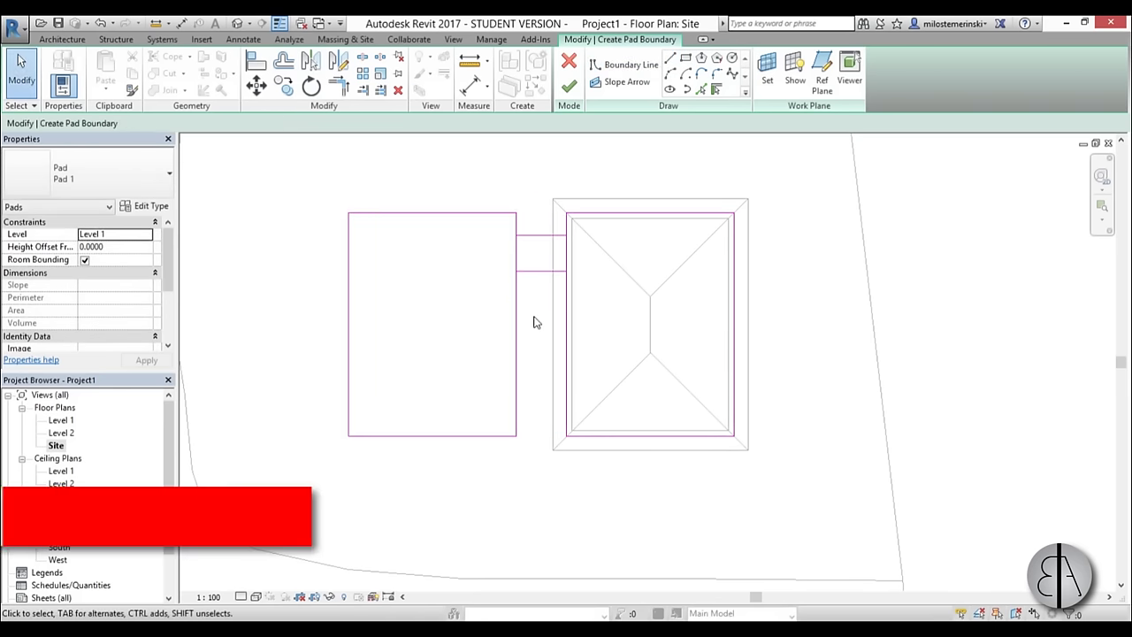
# Split the facing sides of the two boundary rectangles between the passage lines with Split Element
pyautogui.press('s')
pyautogui.press('l')
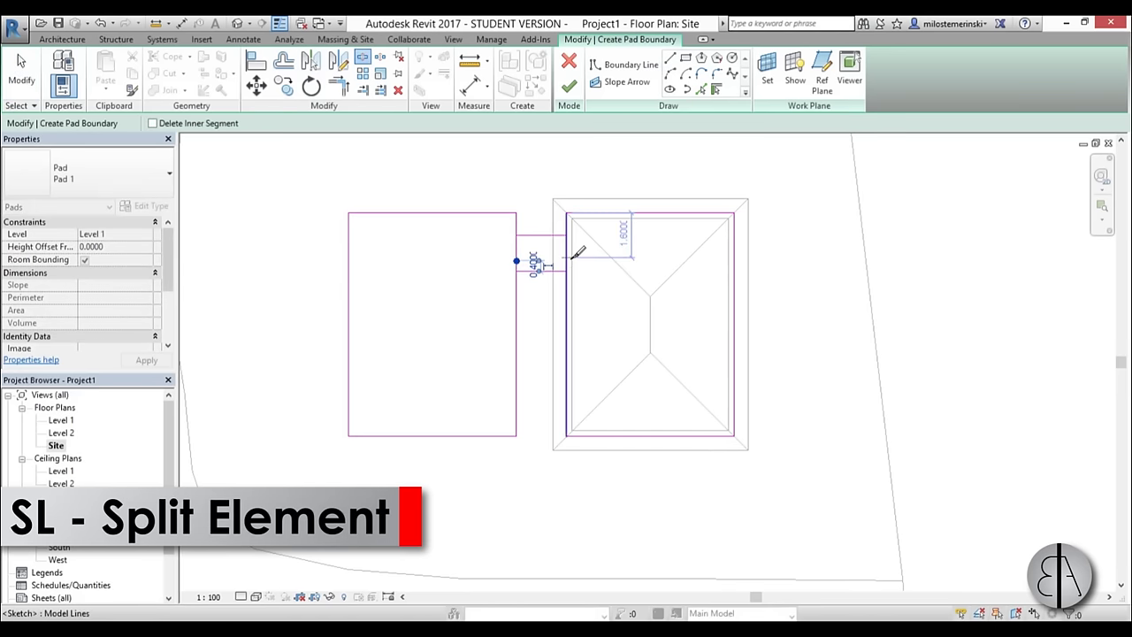
pyautogui.press('Escape')
# Trim the passage lines and rectangle sides into one closed loop with Trim/Extend and finish the building pad
pyautogui.press('t')
pyautogui.press('r')
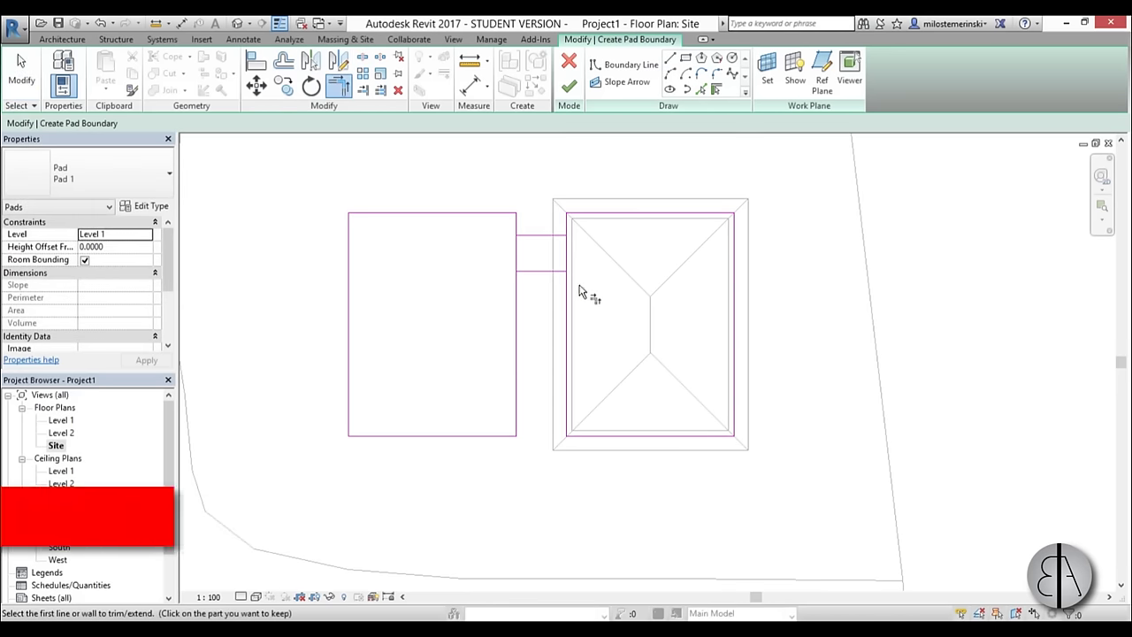
pyautogui.click(566, 292)
pyautogui.click(543, 270)
pyautogui.click(543, 271)
pyautogui.click(517, 290)
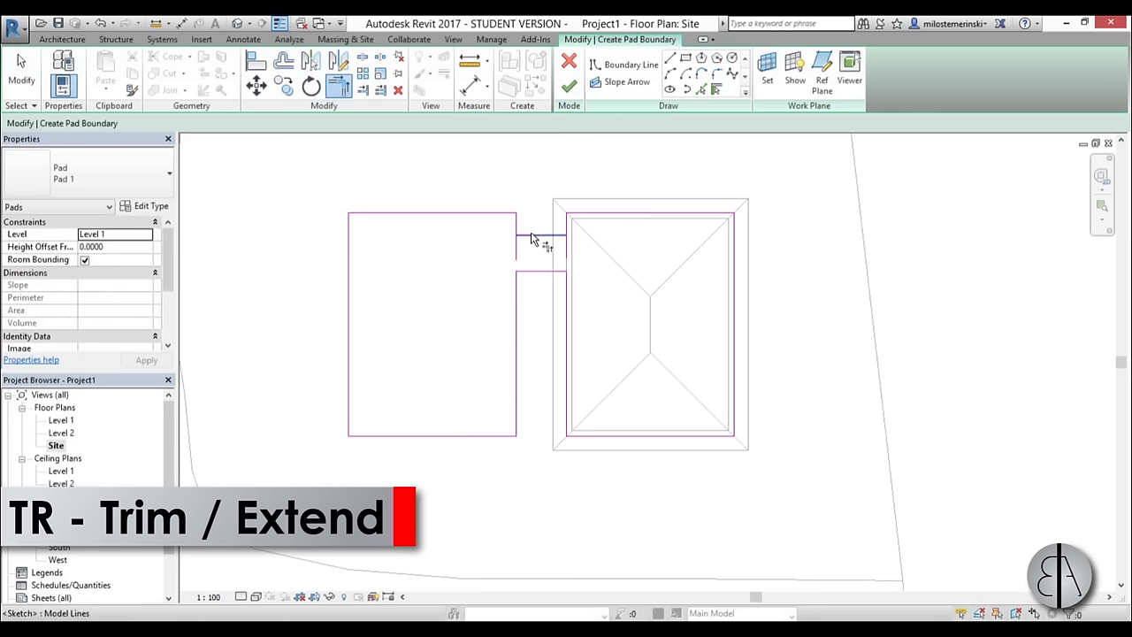
pyautogui.click(530, 235)
pyautogui.click(520, 230)
pyautogui.click(566, 237)
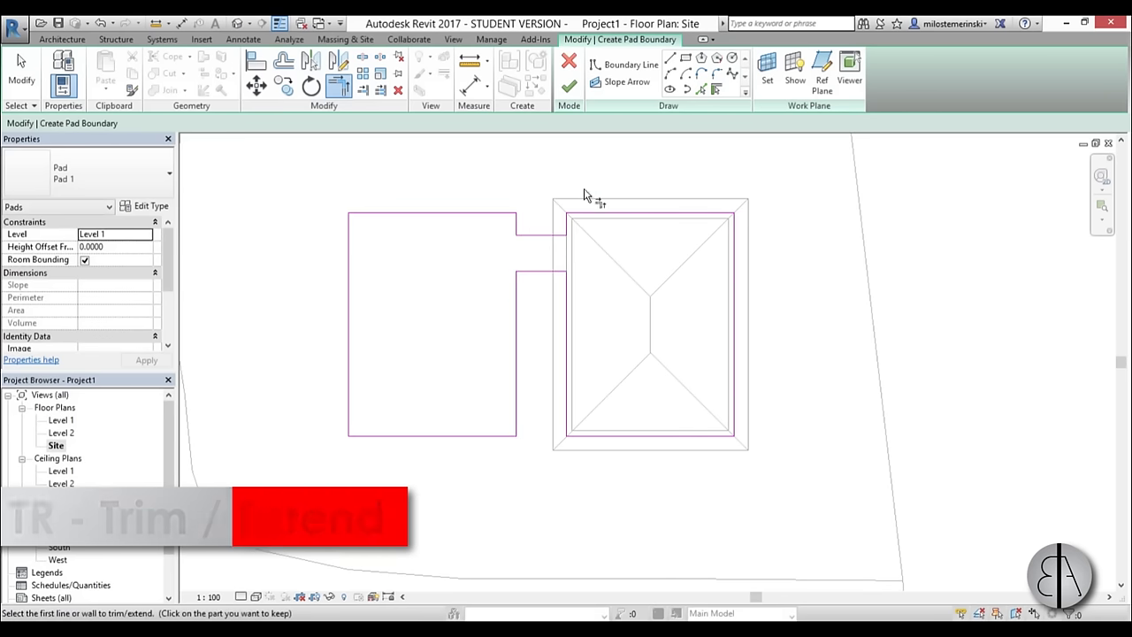
pyautogui.click(571, 93)
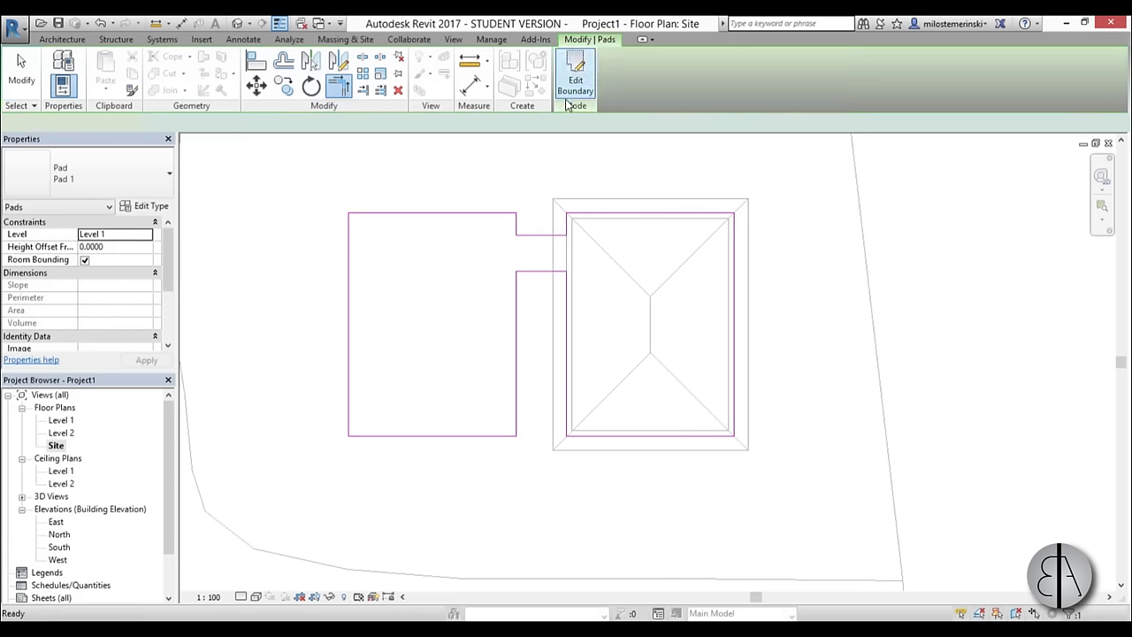
pyautogui.scroll(-5, 477, 221)
pyautogui.press('Escape')
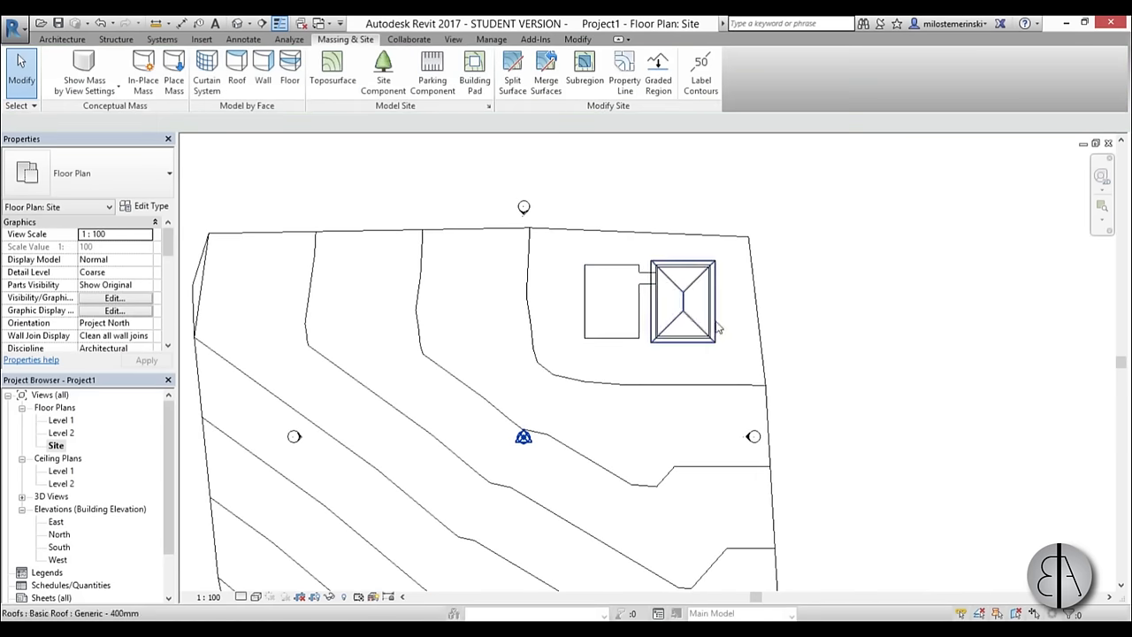
# Draw chained thin detail lines from the slab's northwest corner west, south across the terrain, and east past its eastern edge
pyautogui.scroll(-2, 531, 208)
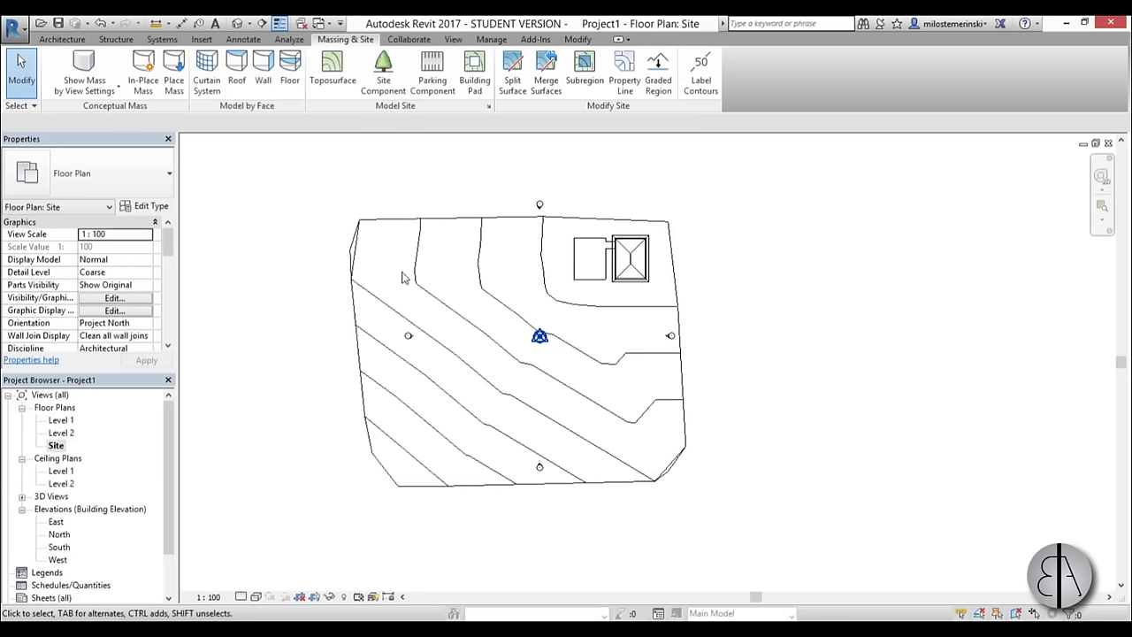
pyautogui.moveTo(407, 203); pyautogui.dragTo(409, 213, button='middle')
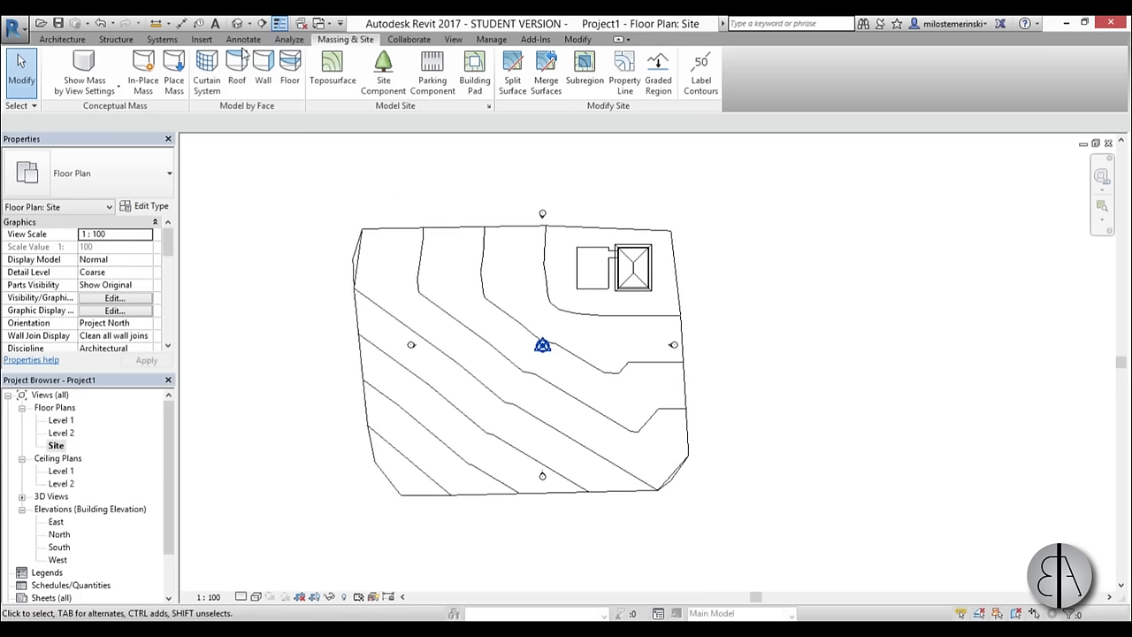
pyautogui.click(233, 42)
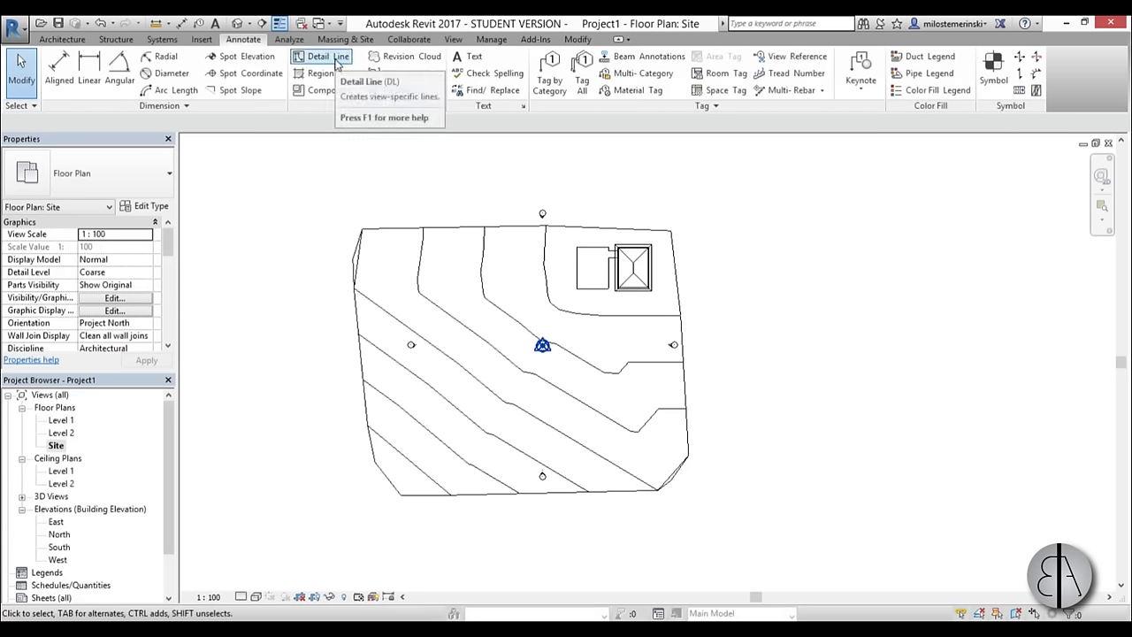
pyautogui.press('d')
pyautogui.press('l')
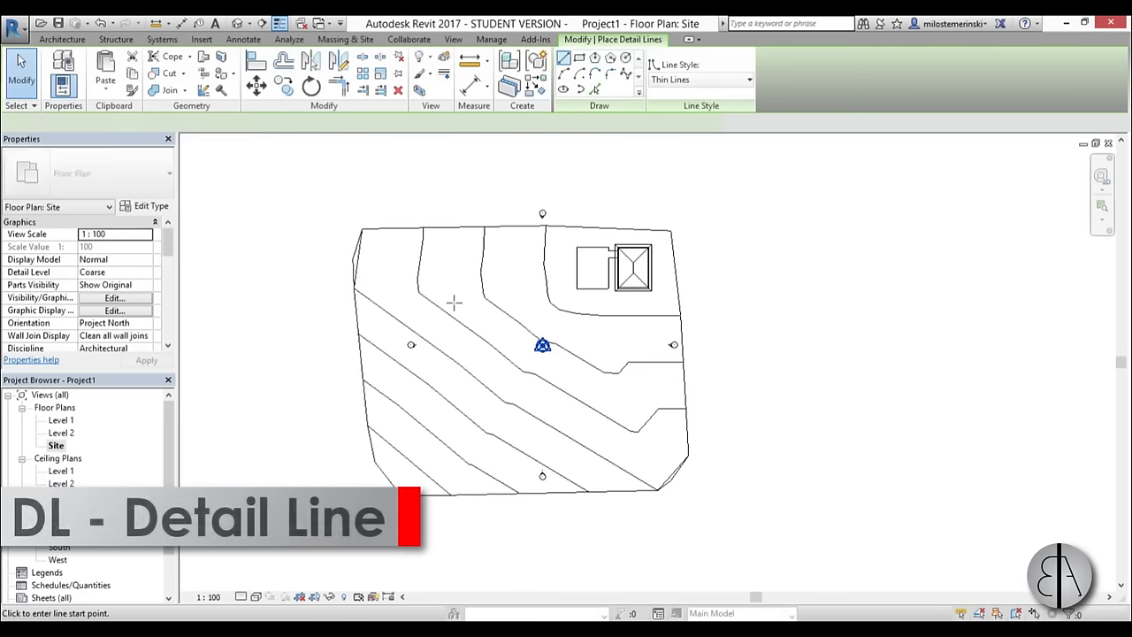
pyautogui.scroll(3, 573, 253)
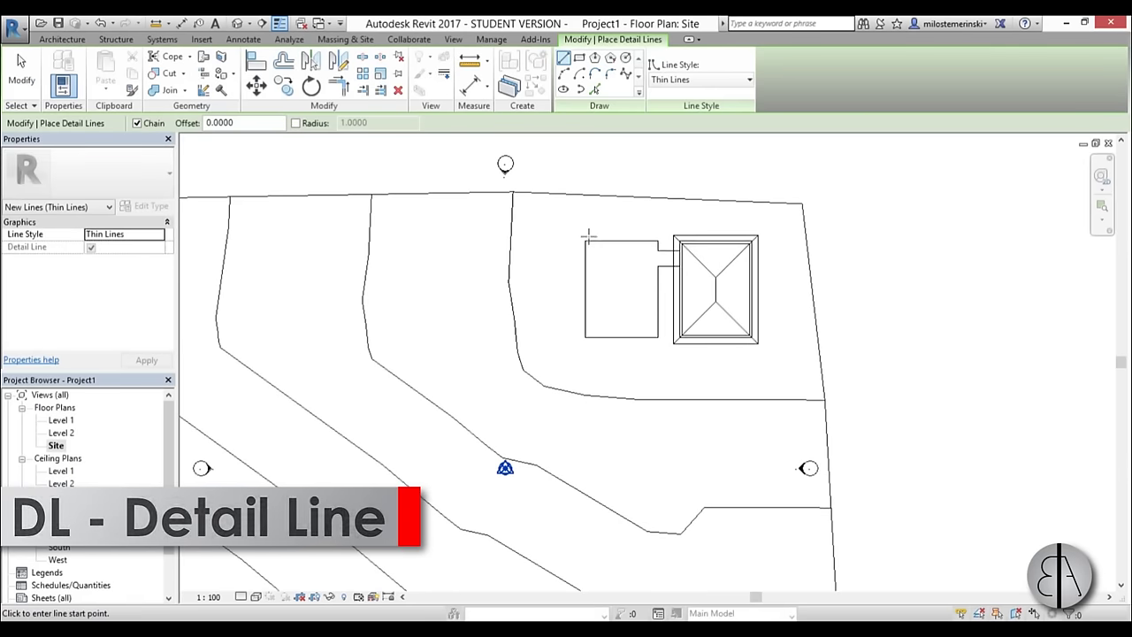
pyautogui.click(584, 240)
pyautogui.scroll(-3, 504, 239)
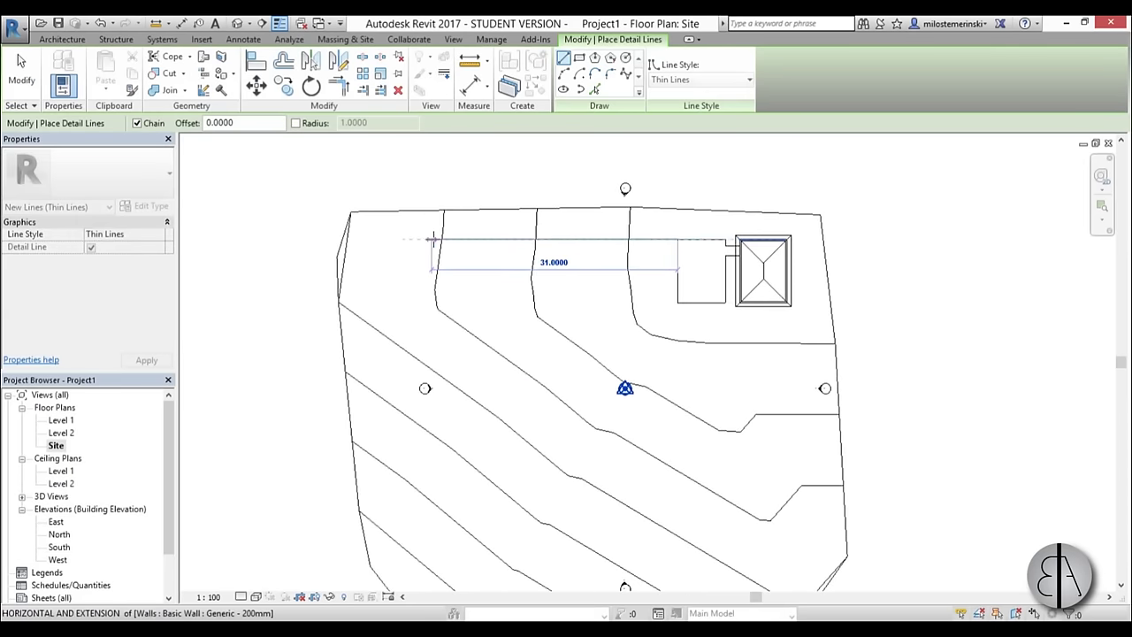
pyautogui.click(418, 239)
pyautogui.scroll(-2, 412, 265)
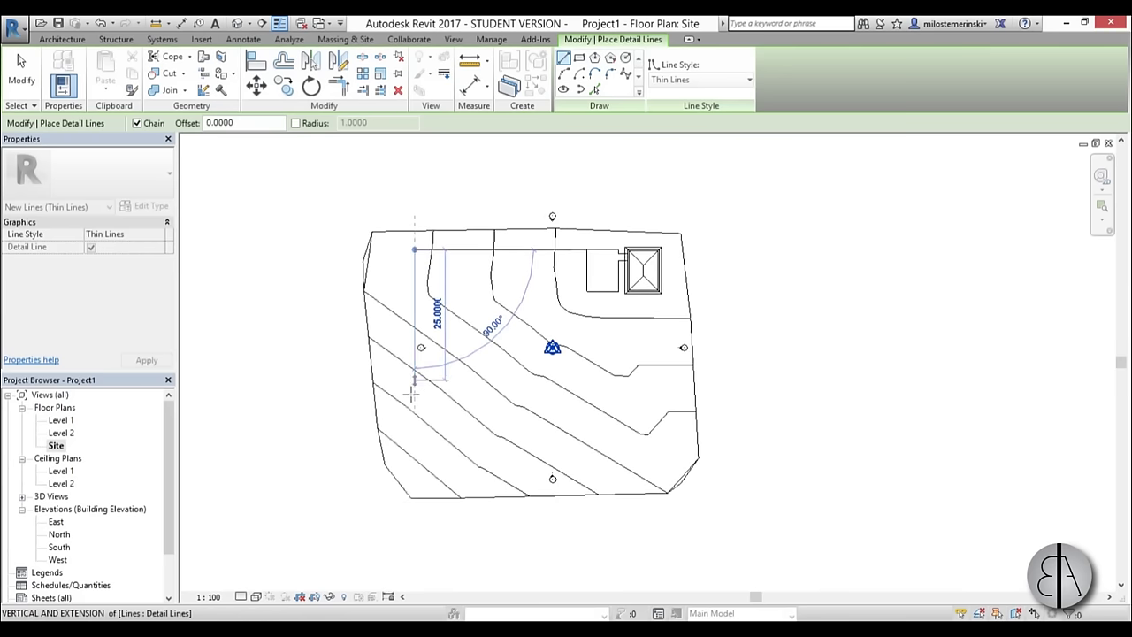
pyautogui.click(415, 431)
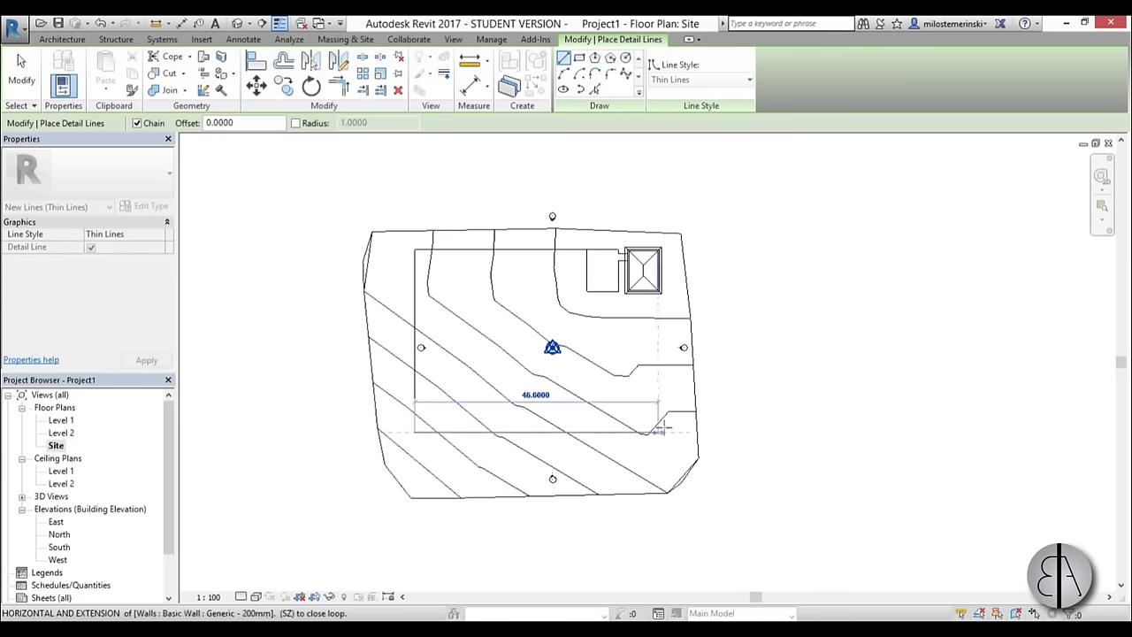
pyautogui.click(739, 431)
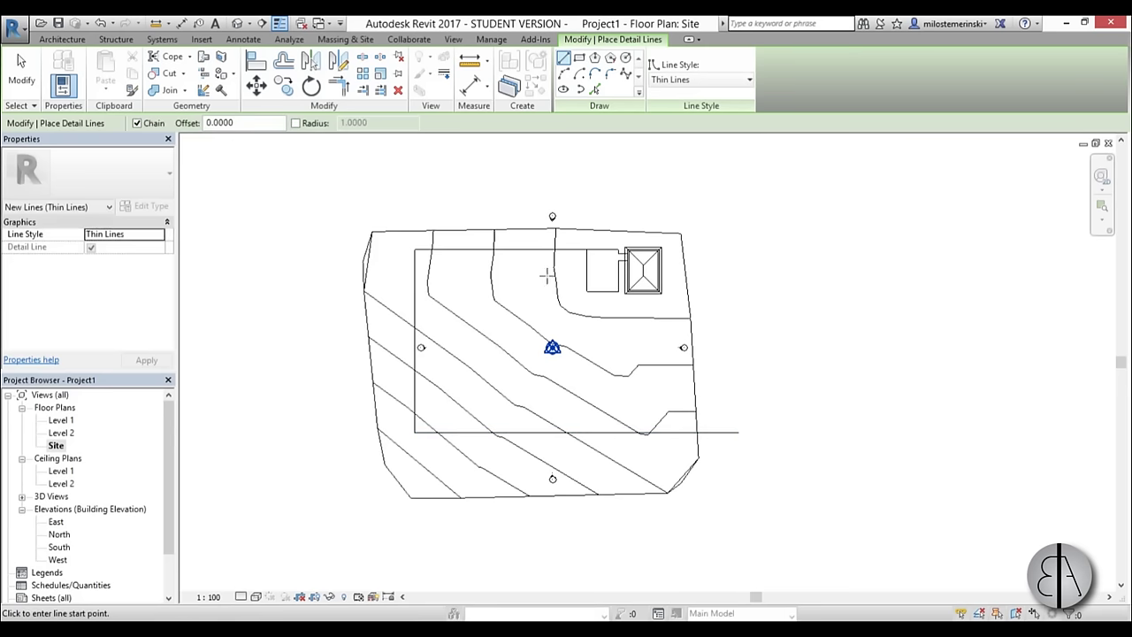
pyautogui.press('Escape')
pyautogui.press('Escape')
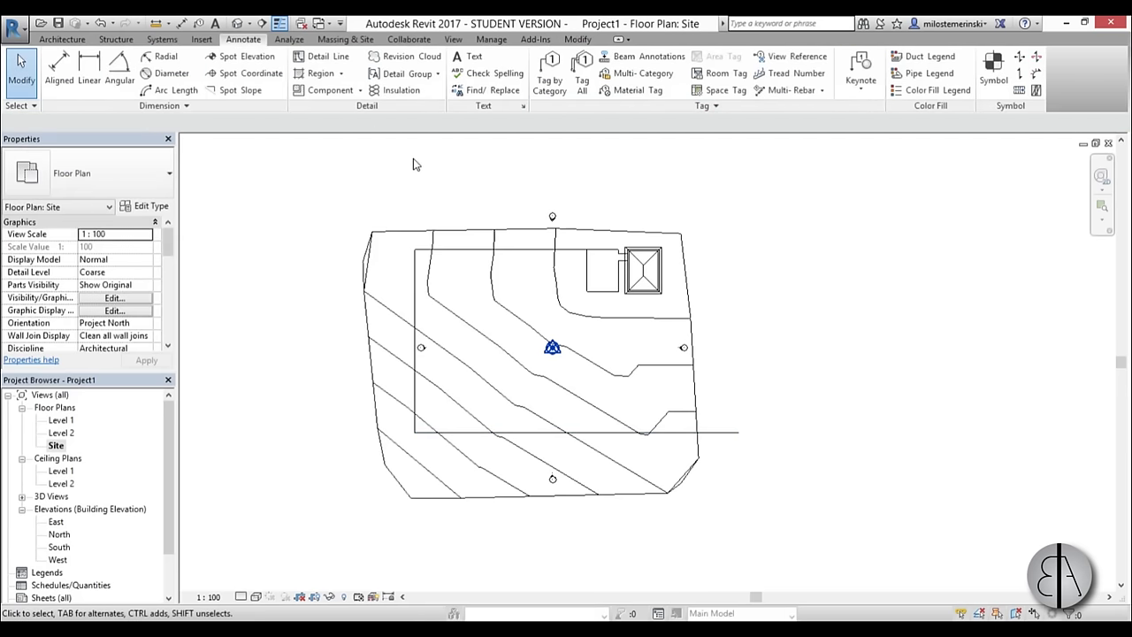
# Create parallel thin detail lines inside the three existing guide lines by picking them with an offset of 4
pyautogui.press('d')
pyautogui.press('l')
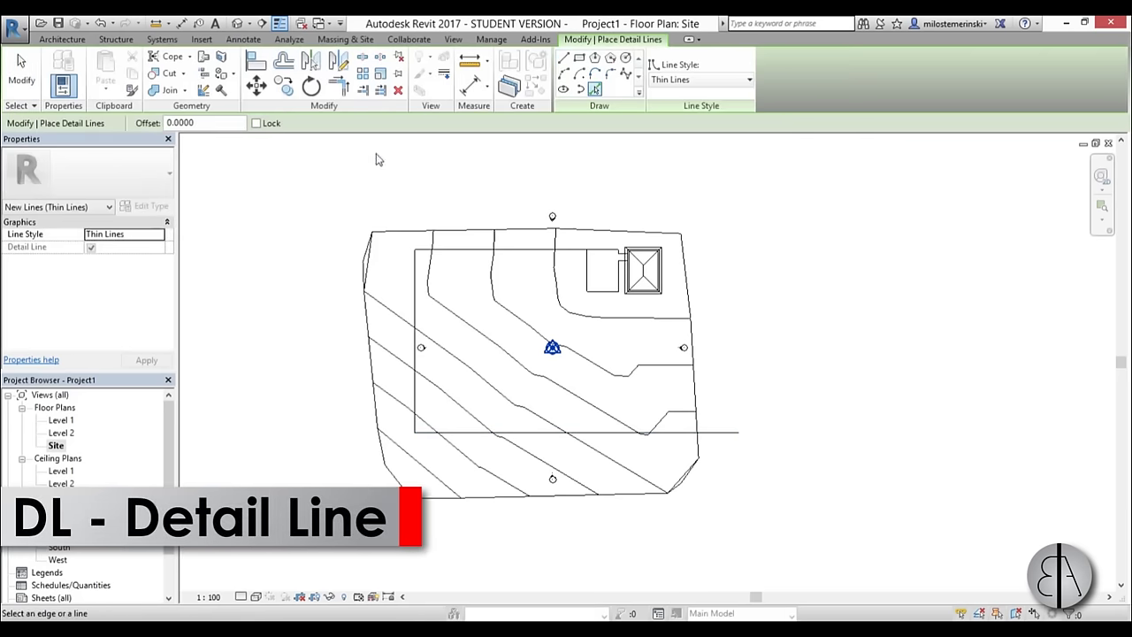
pyautogui.click(205, 123)
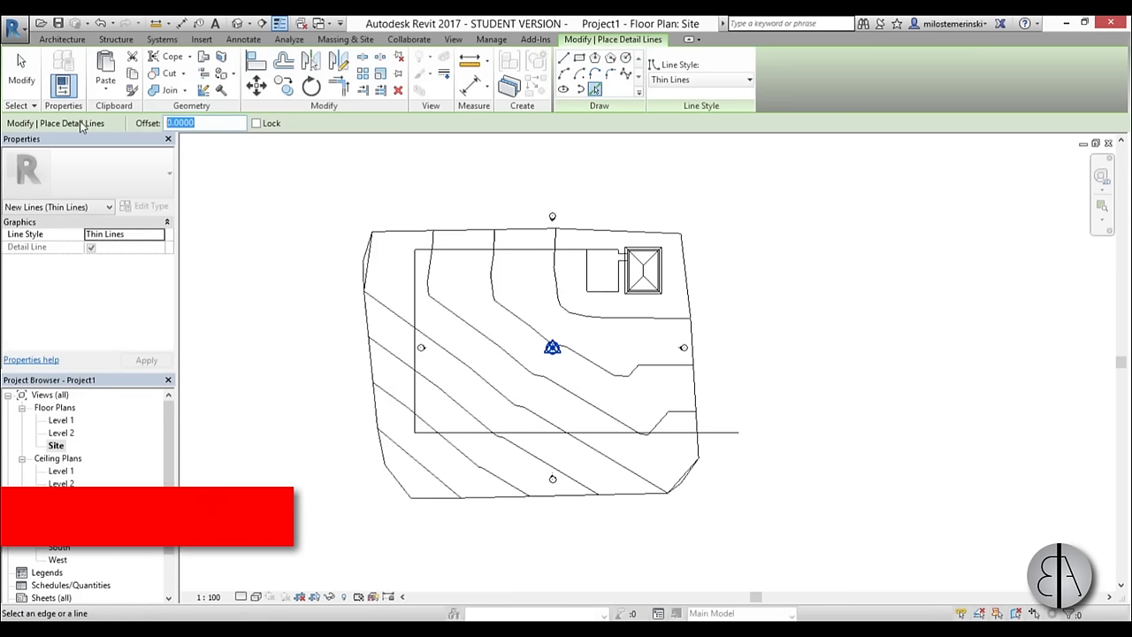
pyautogui.write('4')
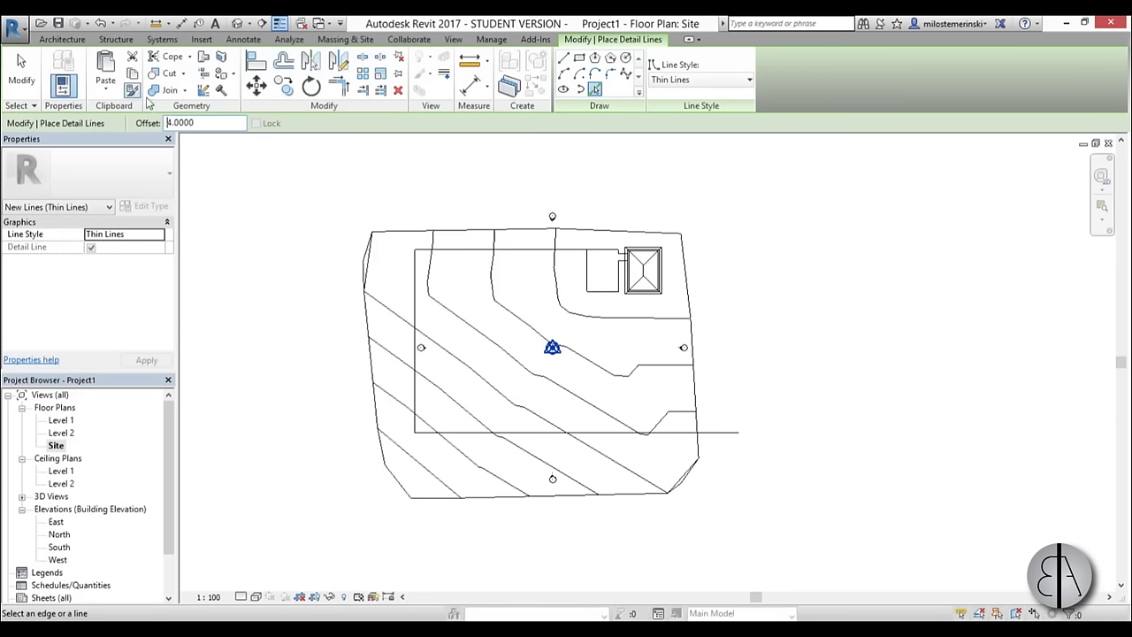
pyautogui.click(480, 250)
pyautogui.click(420, 372)
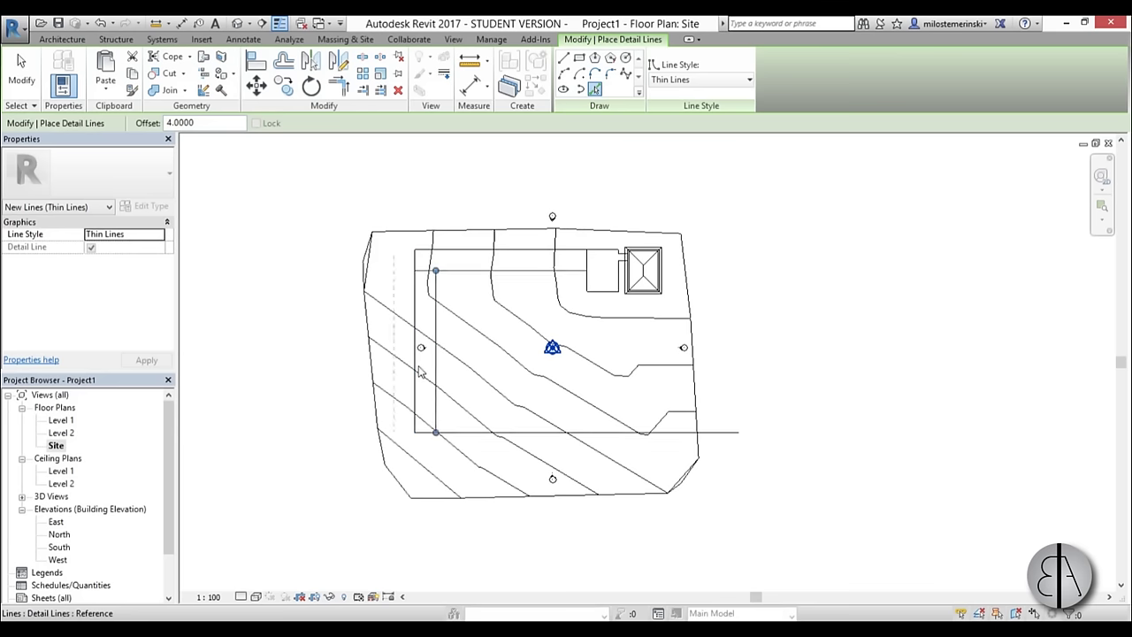
pyautogui.click(474, 433)
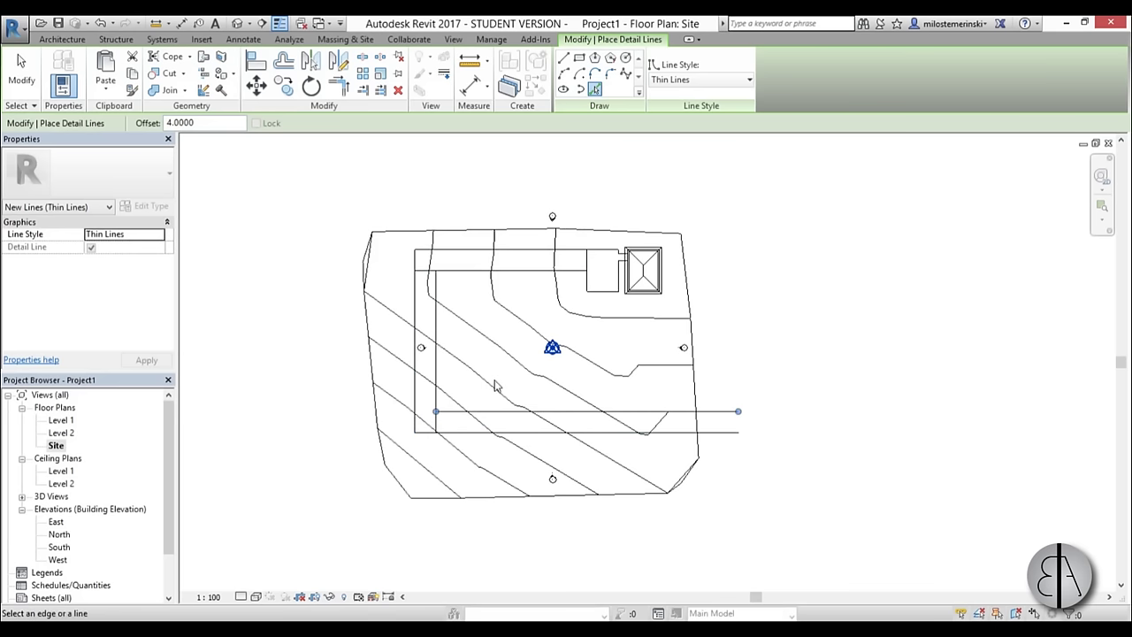
pyautogui.press('Escape')
pyautogui.press('Escape')
# Round the northwest corners of the detail lines with fillet arcs, radius 6 on the inner corner and 10 on the outer
pyautogui.scroll(3, 423, 249)
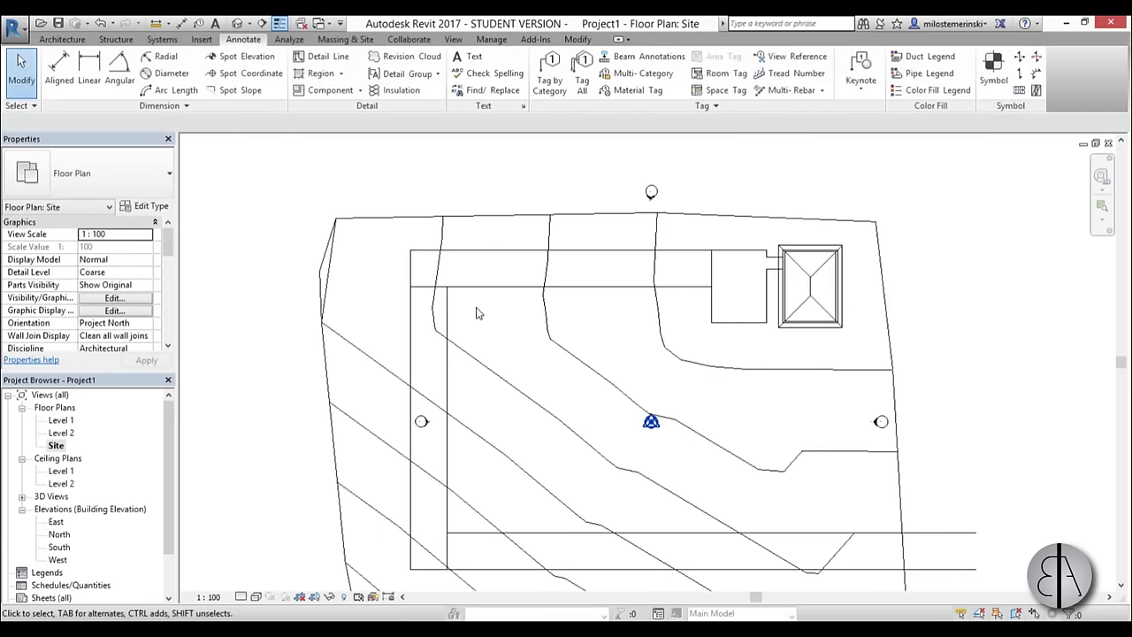
pyautogui.press('d')
pyautogui.press('l')
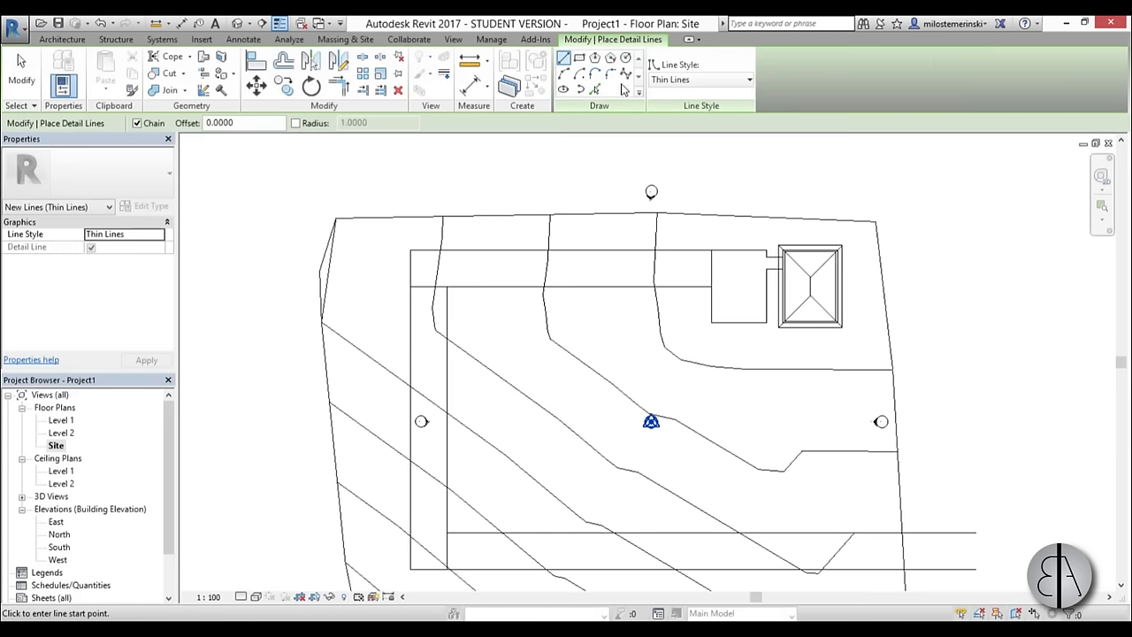
pyautogui.click(610, 76)
pyautogui.click(533, 285)
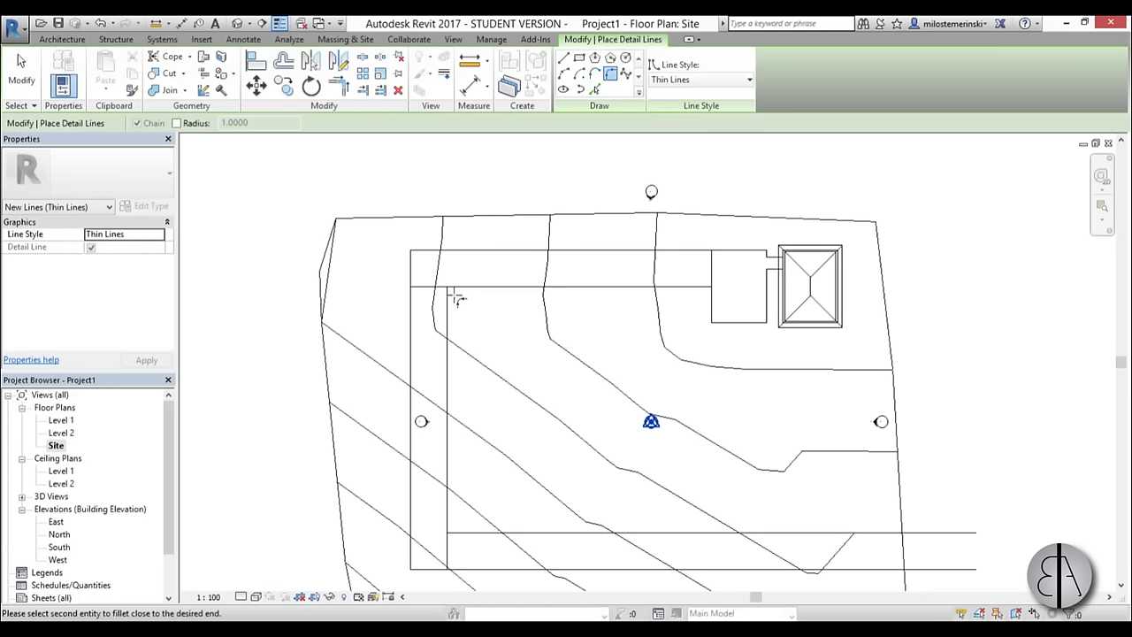
pyautogui.click(448, 301)
pyautogui.click(458, 301)
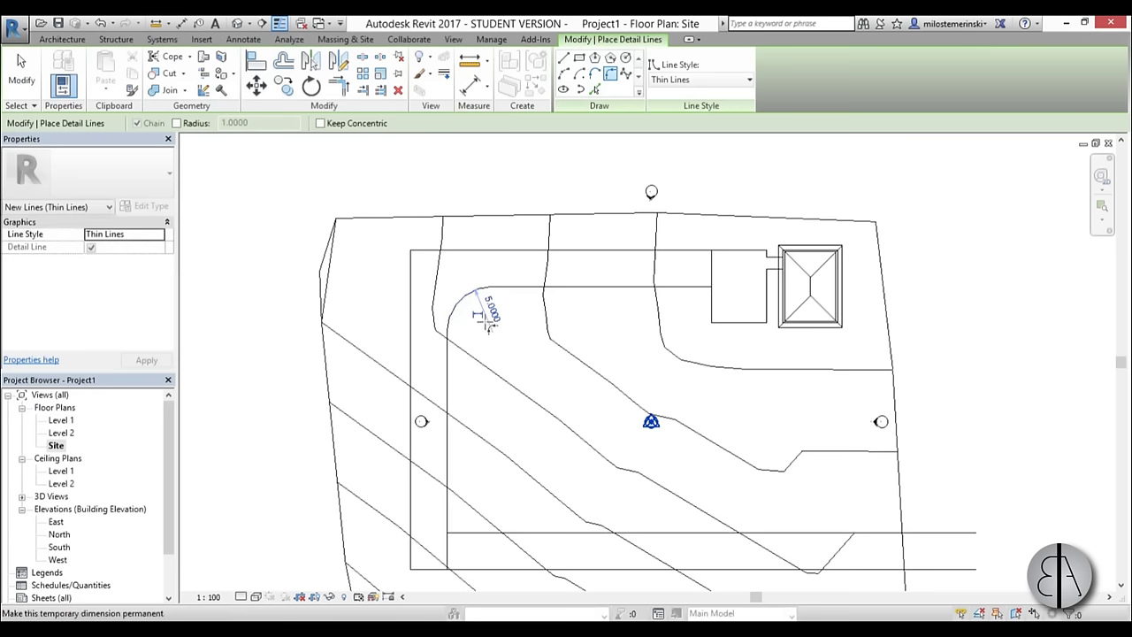
pyautogui.click(497, 318)
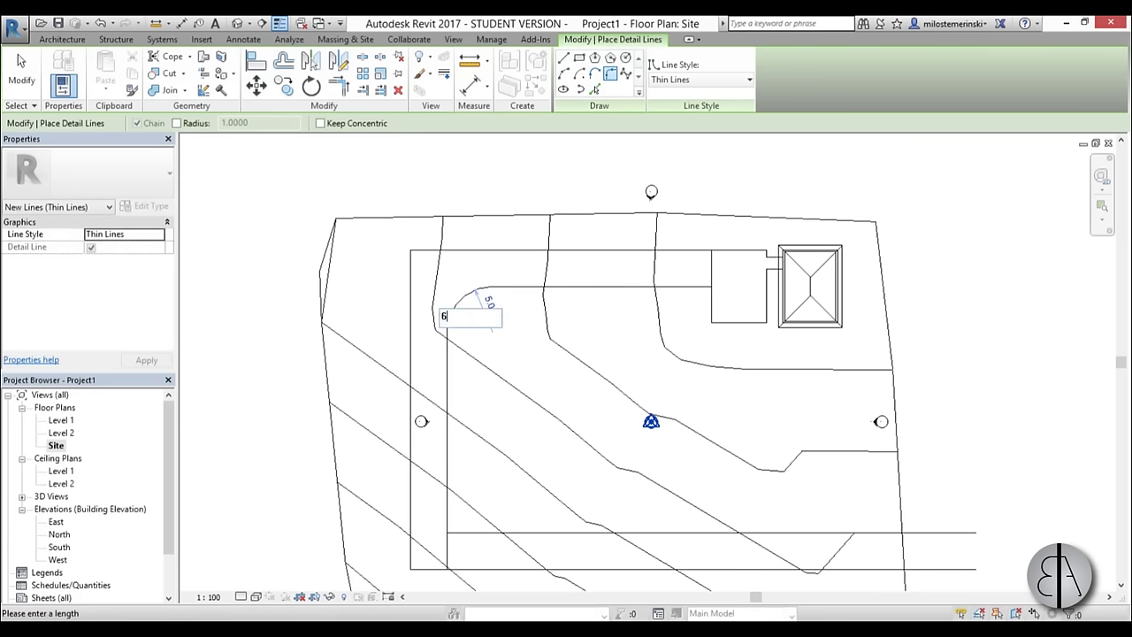
pyautogui.write('6')
pyautogui.press('Return')
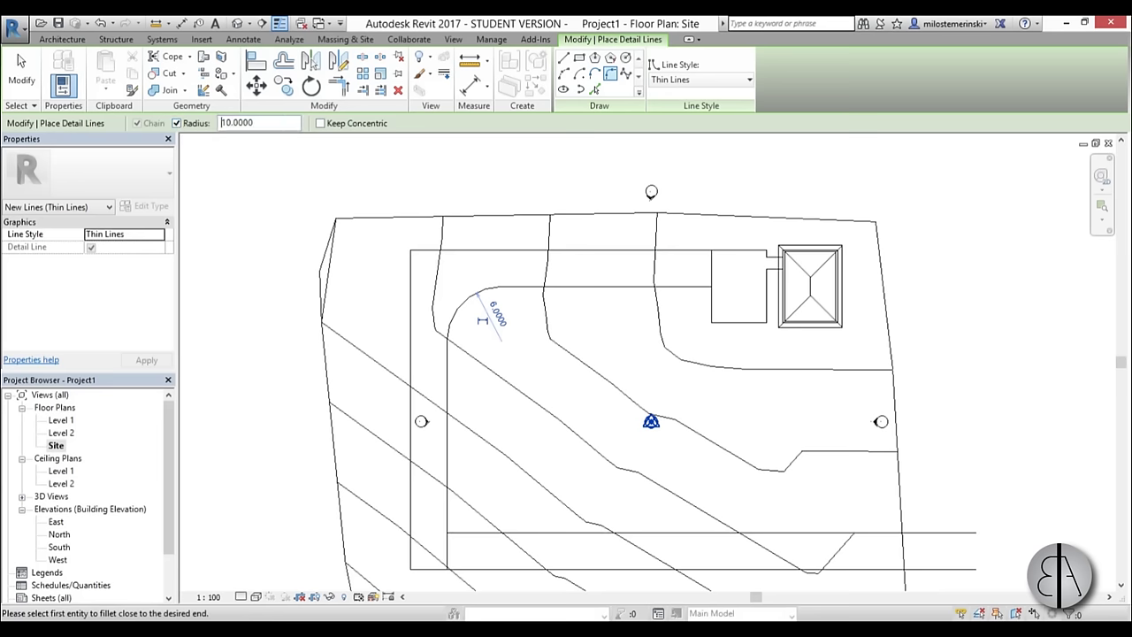
pyautogui.click(462, 253)
pyautogui.click(414, 281)
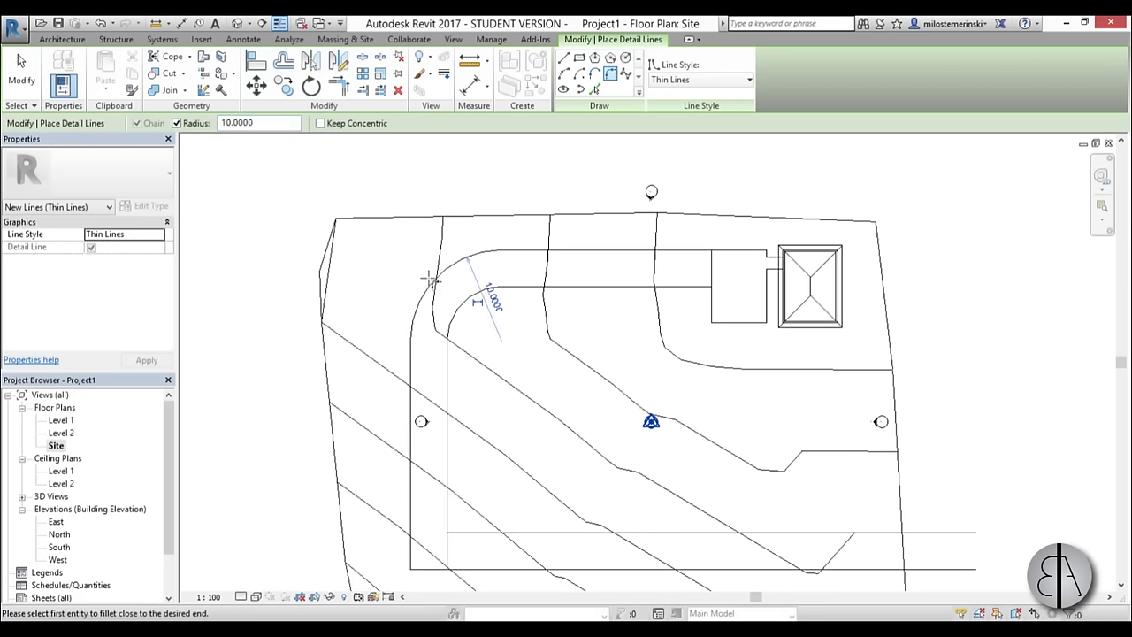
# Round the southwest corners of the detail lines with fillet arcs, radius 10 on the inner corner and 14 on the outer
pyautogui.scroll(-1, 449, 392)
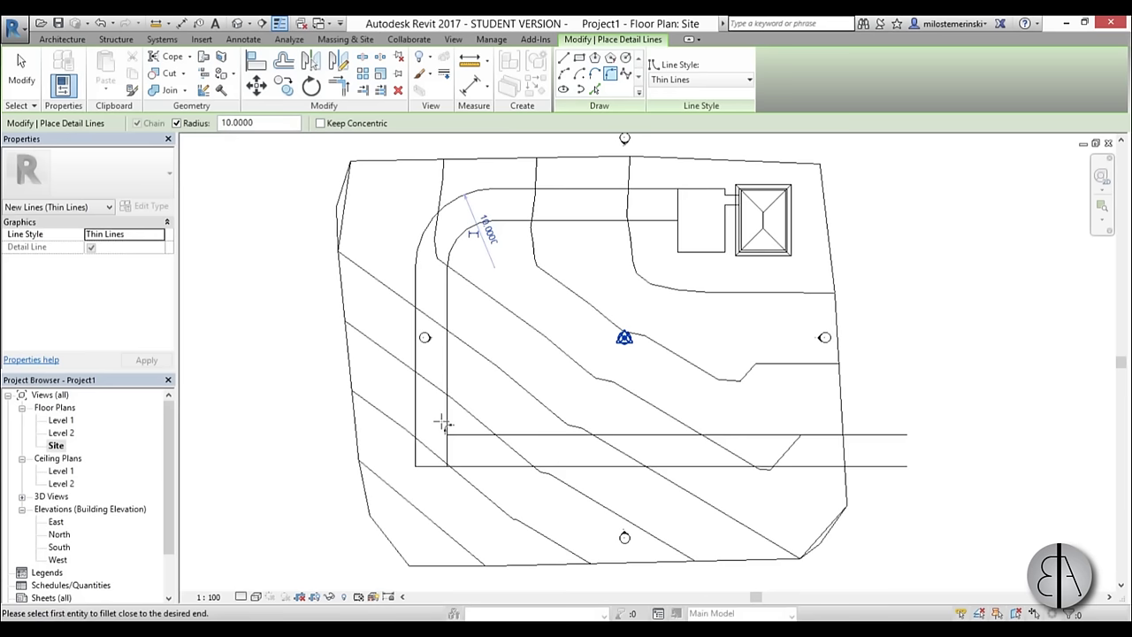
pyautogui.click(445, 425)
pyautogui.click(465, 433)
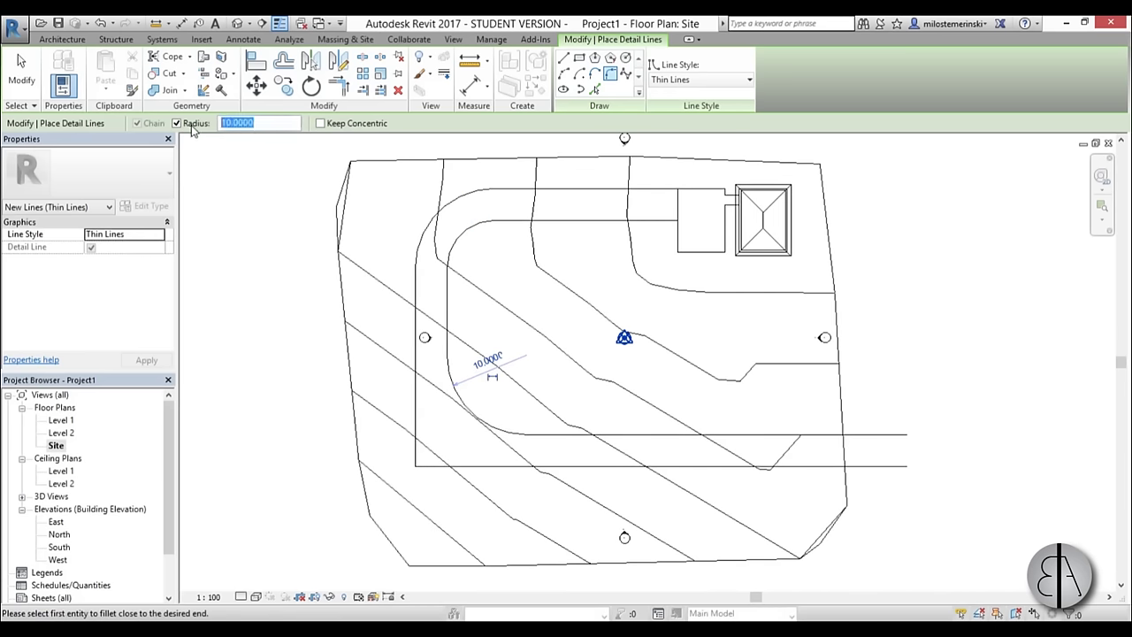
pyautogui.click(415, 453)
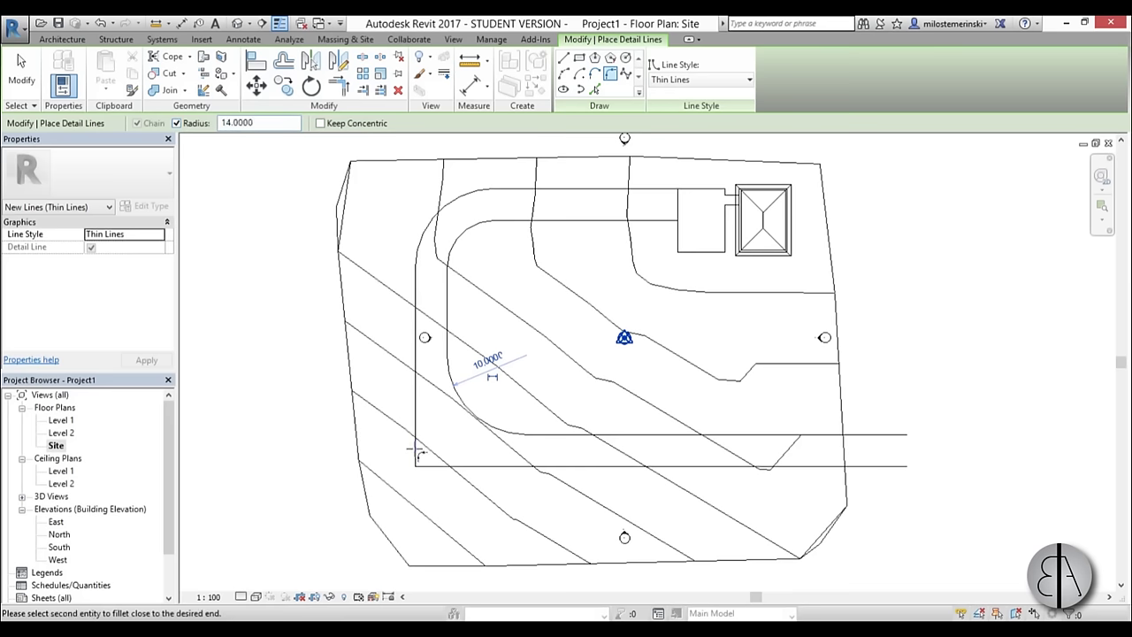
pyautogui.click(433, 466)
pyautogui.scroll(-1, 497, 403)
pyautogui.press('Escape')
pyautogui.press('Escape')
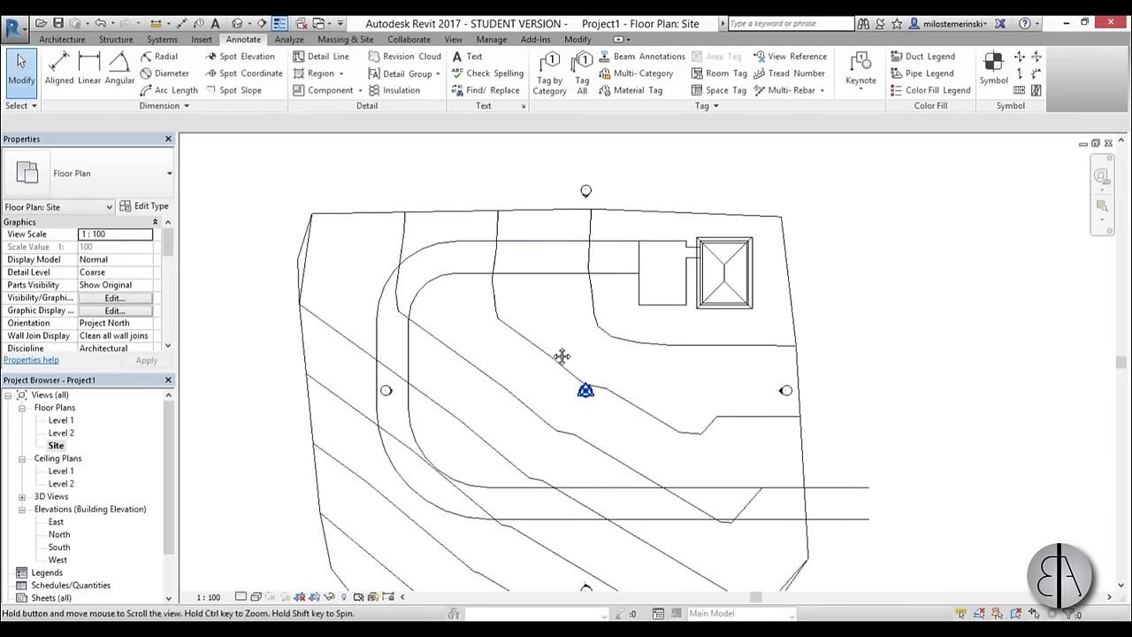
# Start Split Surface on the terrain and pick the slab's west edge and the two northern straight road guides as sketch lines
pyautogui.scroll(1, 561, 356)
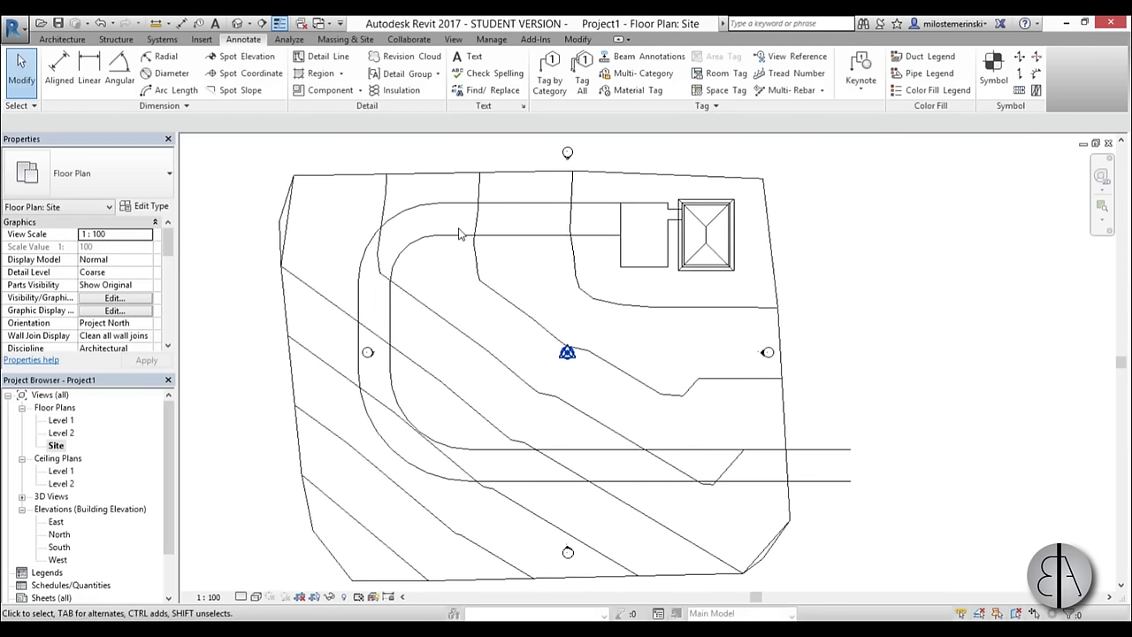
pyautogui.click(773, 246)
pyautogui.click(427, 288)
pyautogui.click(369, 41)
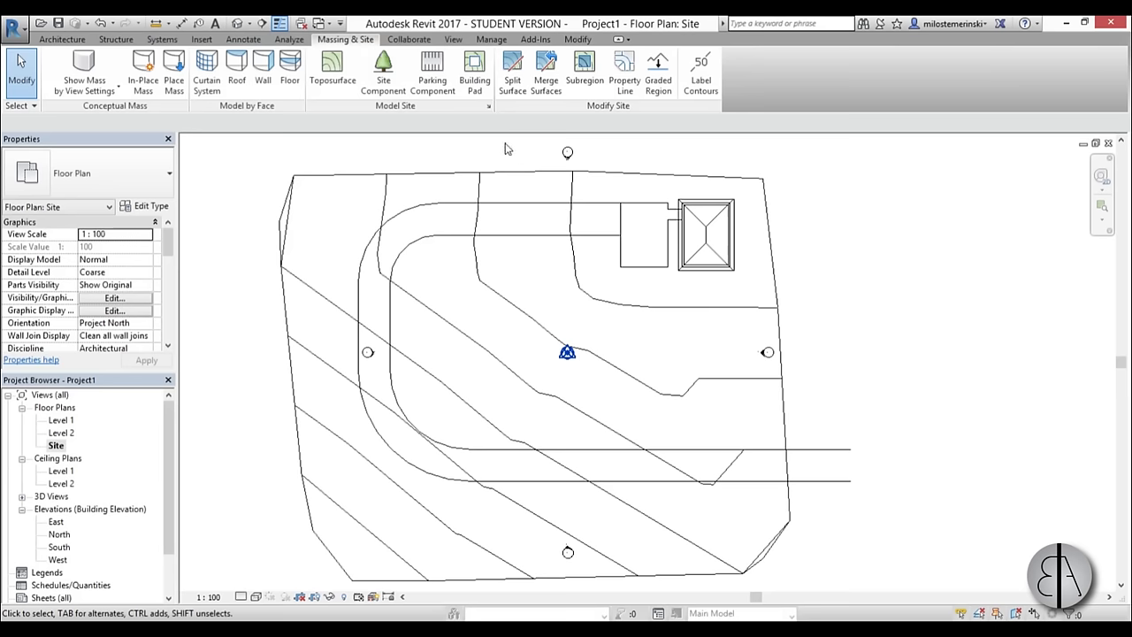
pyautogui.click(504, 94)
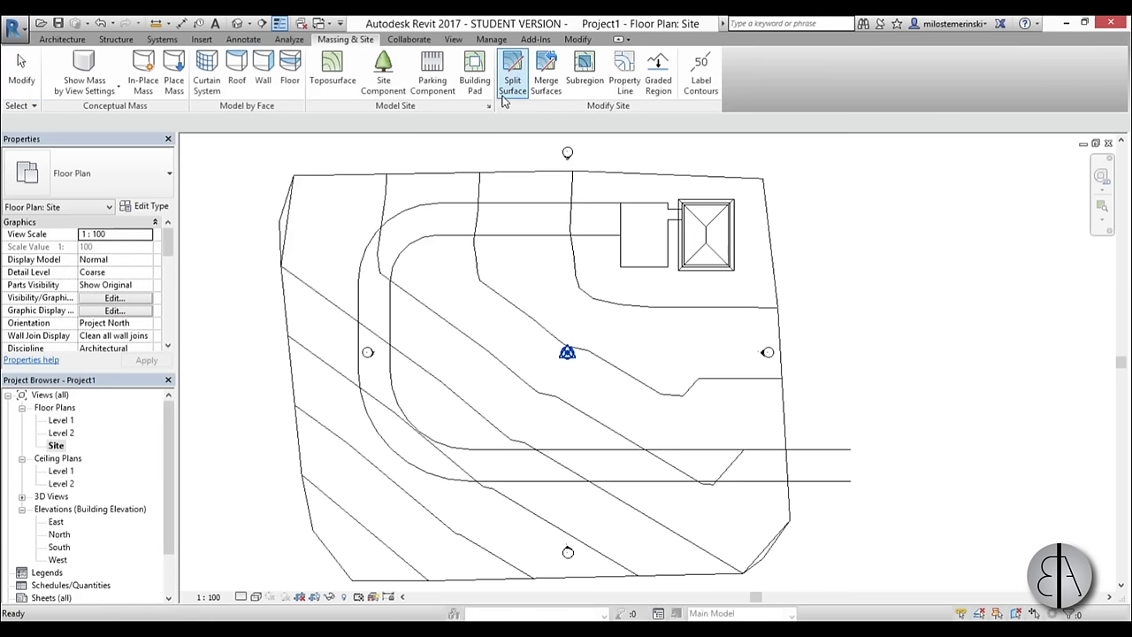
pyautogui.click(522, 174)
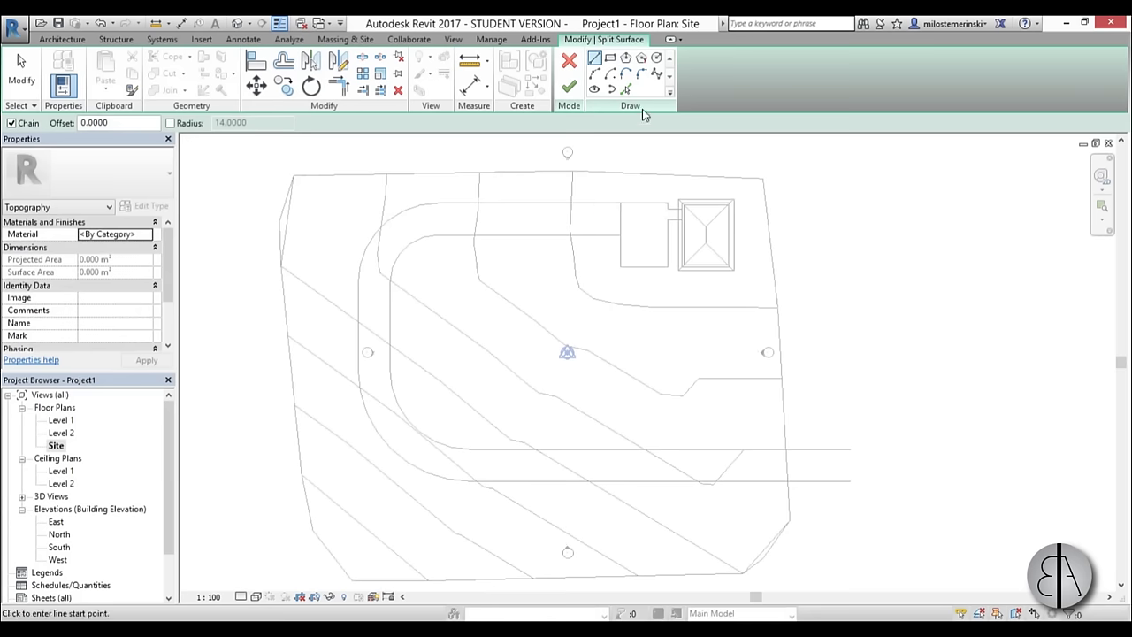
pyautogui.click(626, 89)
pyautogui.click(620, 226)
pyautogui.click(564, 203)
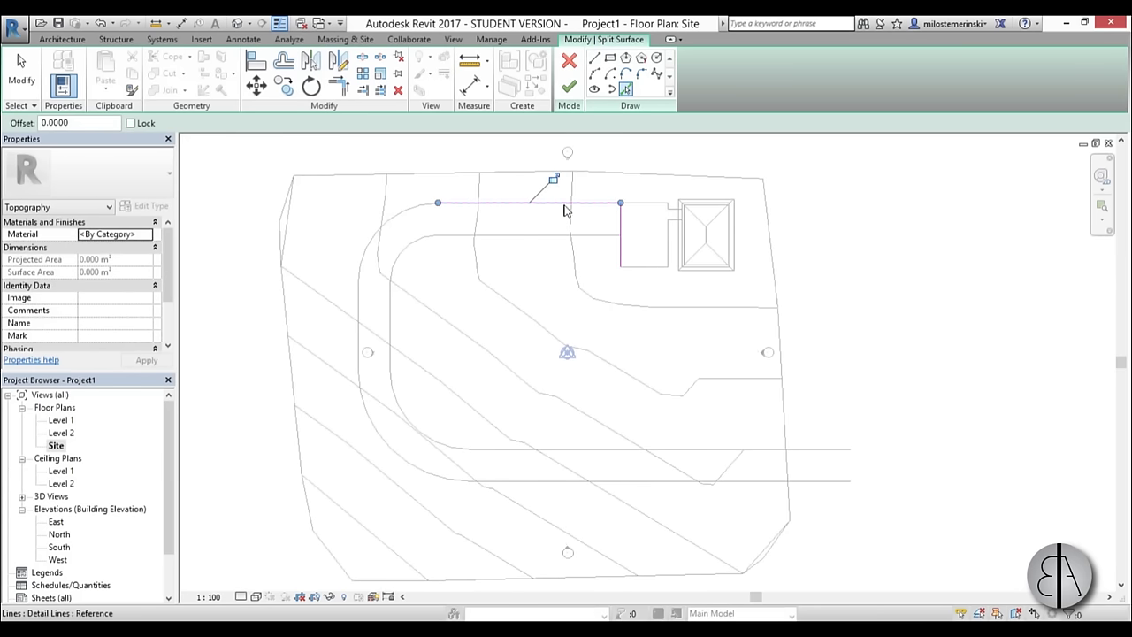
pyautogui.click(561, 235)
# Pick the remaining road arcs and the western and southern straight guides to complete both road edges in the split sketch
pyautogui.click(428, 241)
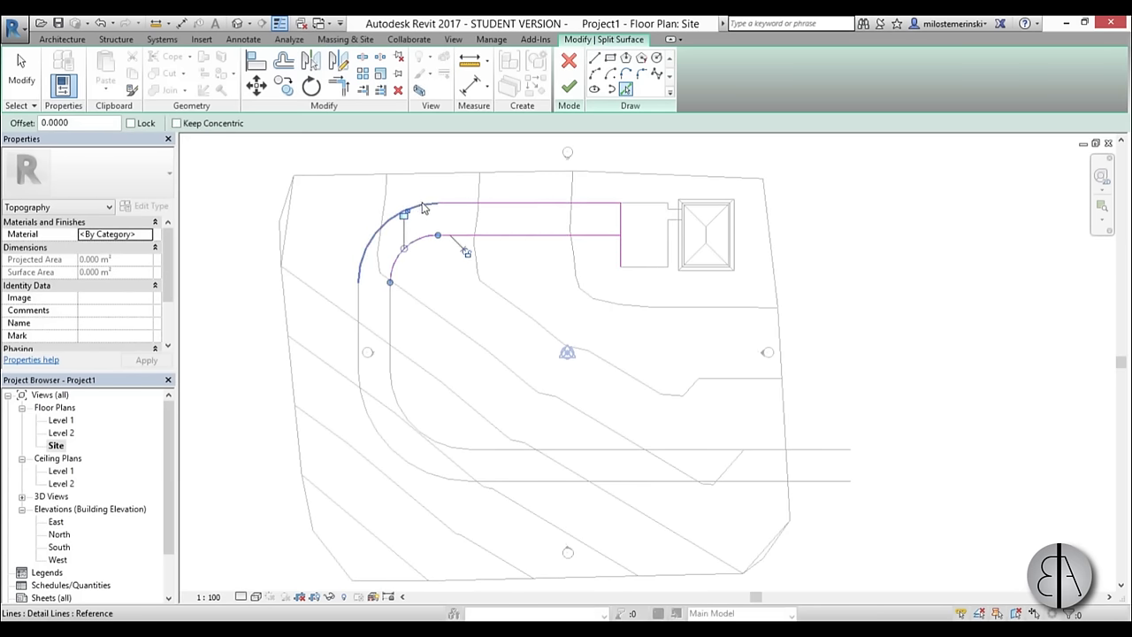
pyautogui.click(422, 208)
pyautogui.click(358, 305)
pyautogui.click(390, 318)
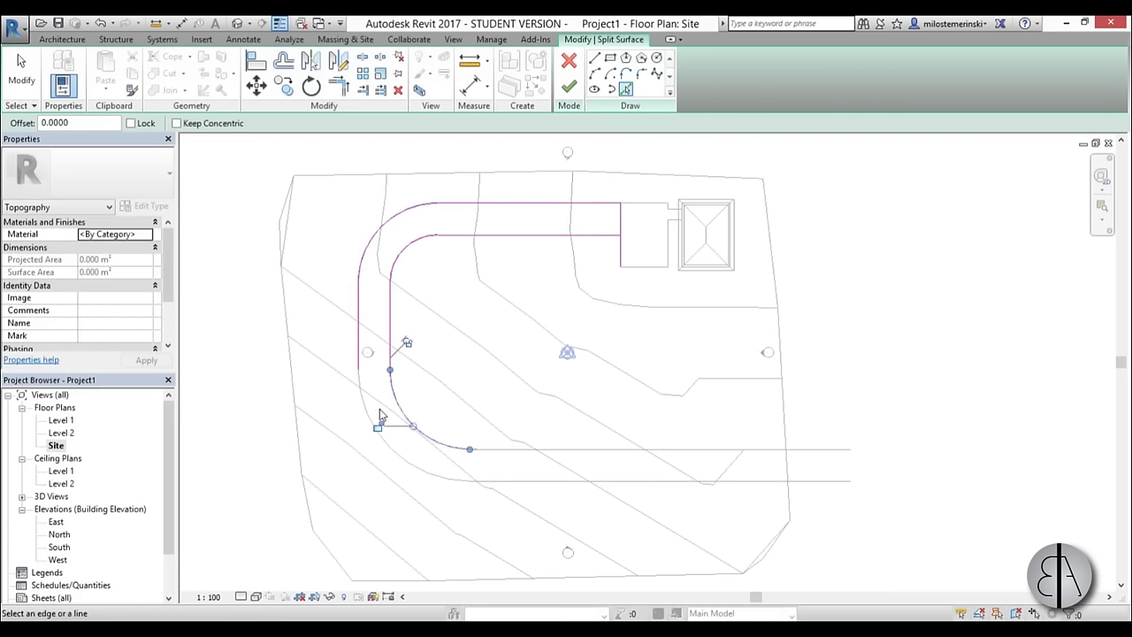
pyautogui.click(382, 415)
pyautogui.click(366, 412)
pyautogui.click(518, 482)
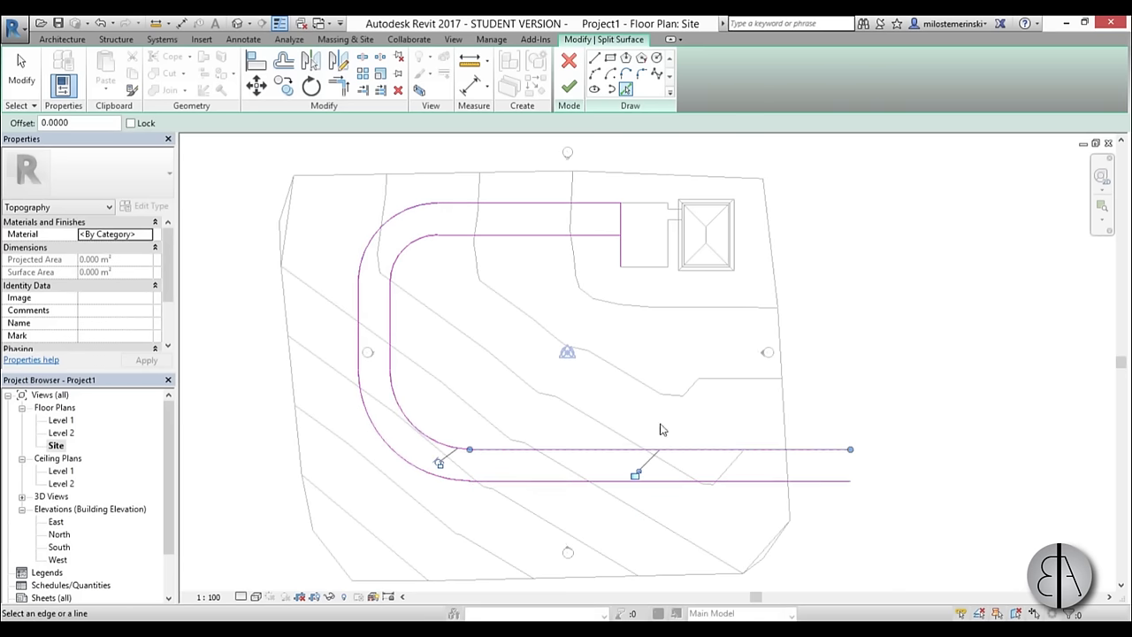
pyautogui.press('Escape')
pyautogui.press('Escape')
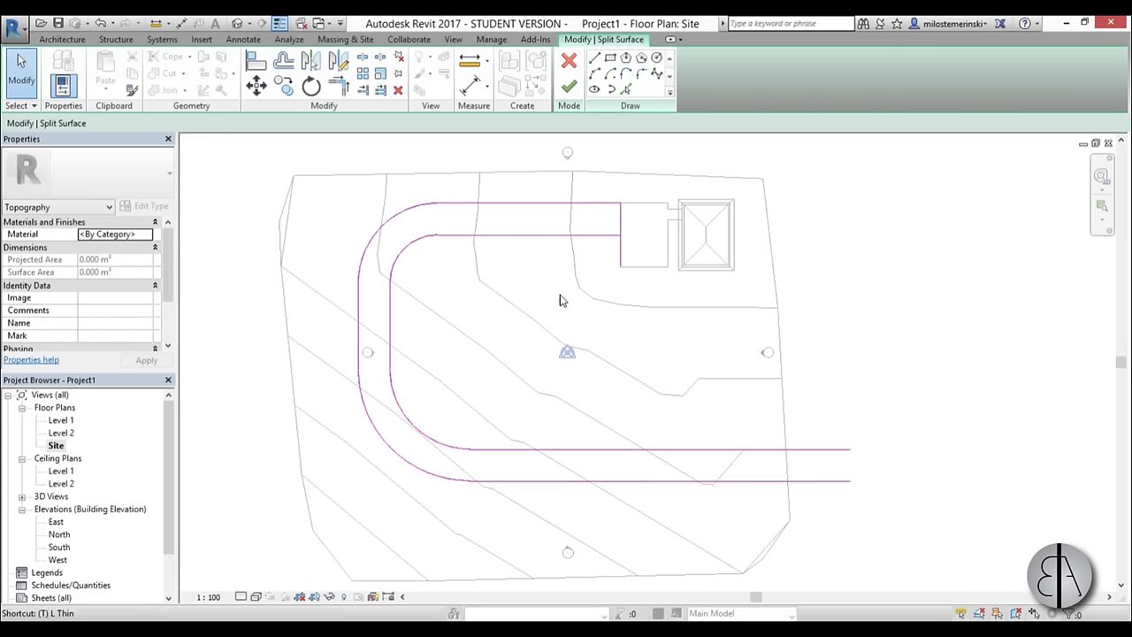
# Trim the slab-edge line to the inner road line with Trim/Extend and finish the surface split
pyautogui.press('t')
pyautogui.press('r')
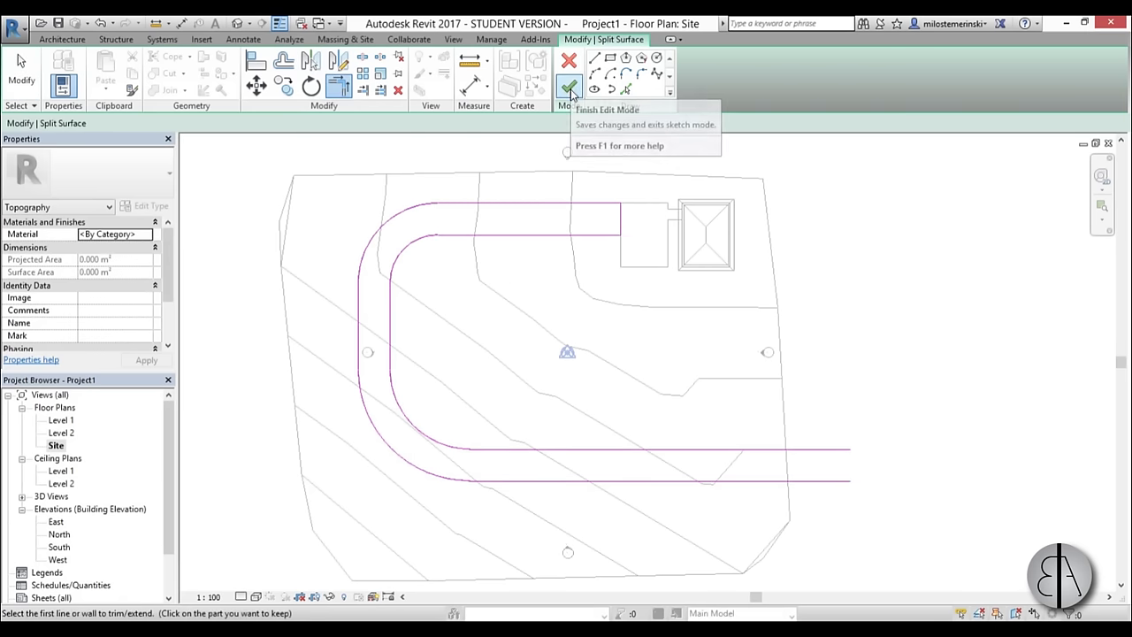
pyautogui.press('Escape')
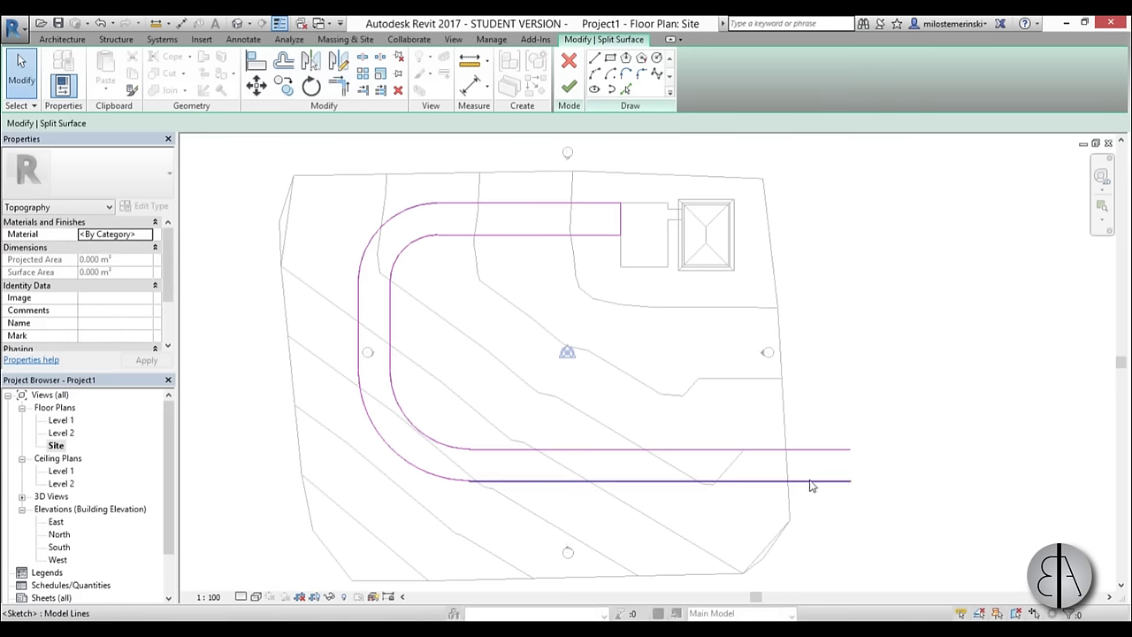
pyautogui.click(568, 85)
pyautogui.click(870, 436)
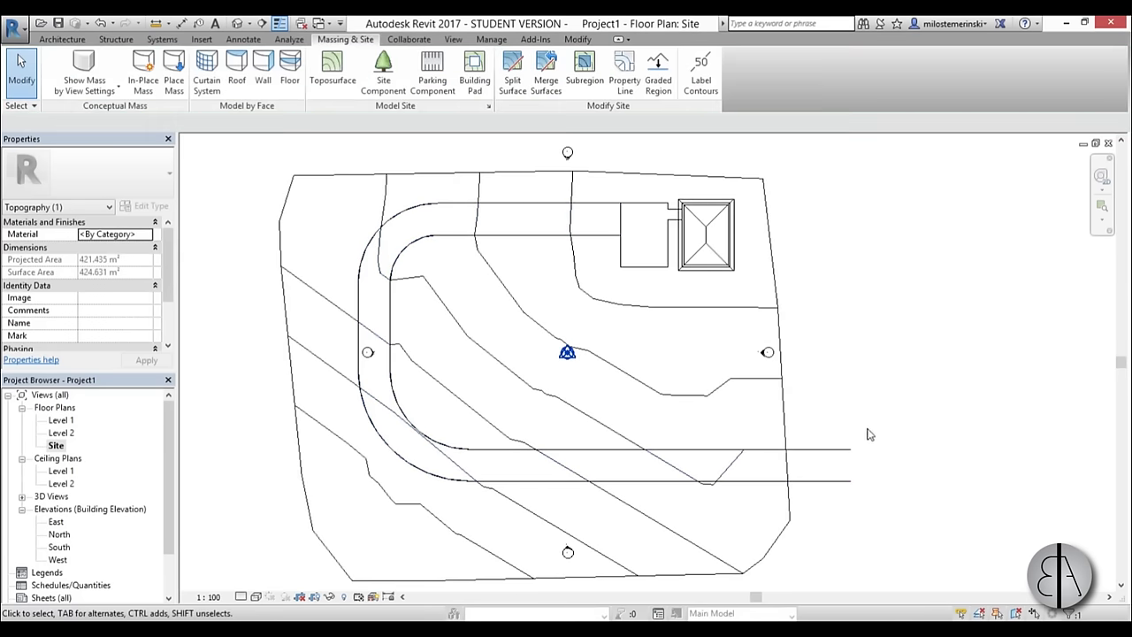
# Select the split road surface and inspect its shape on the terrain in the 3D view
pyautogui.click(787, 473)
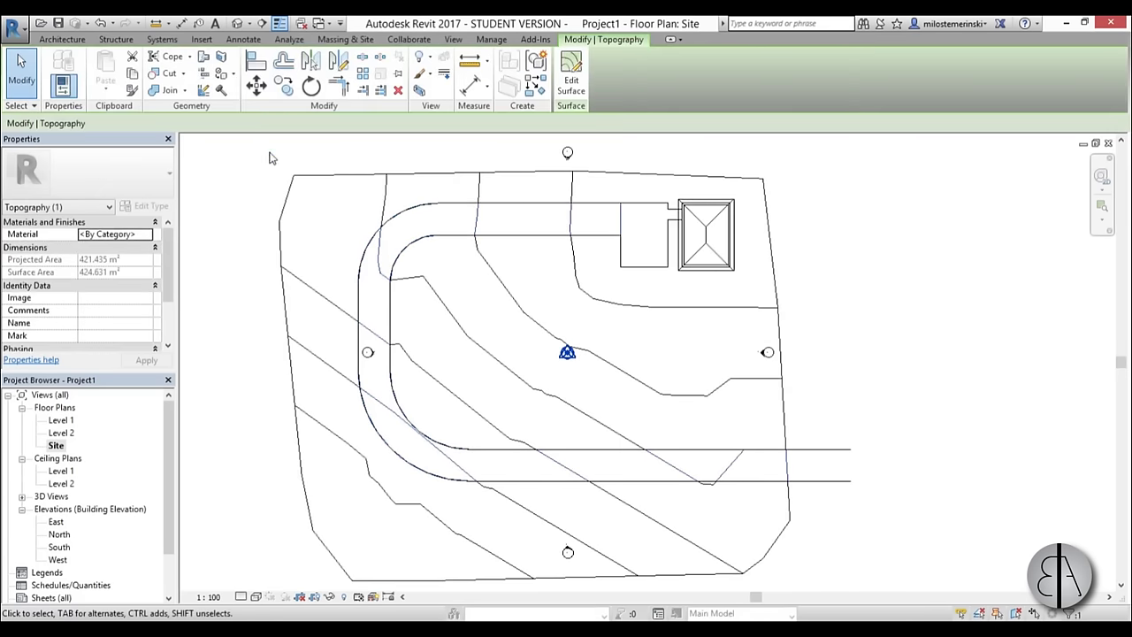
pyautogui.click(236, 24)
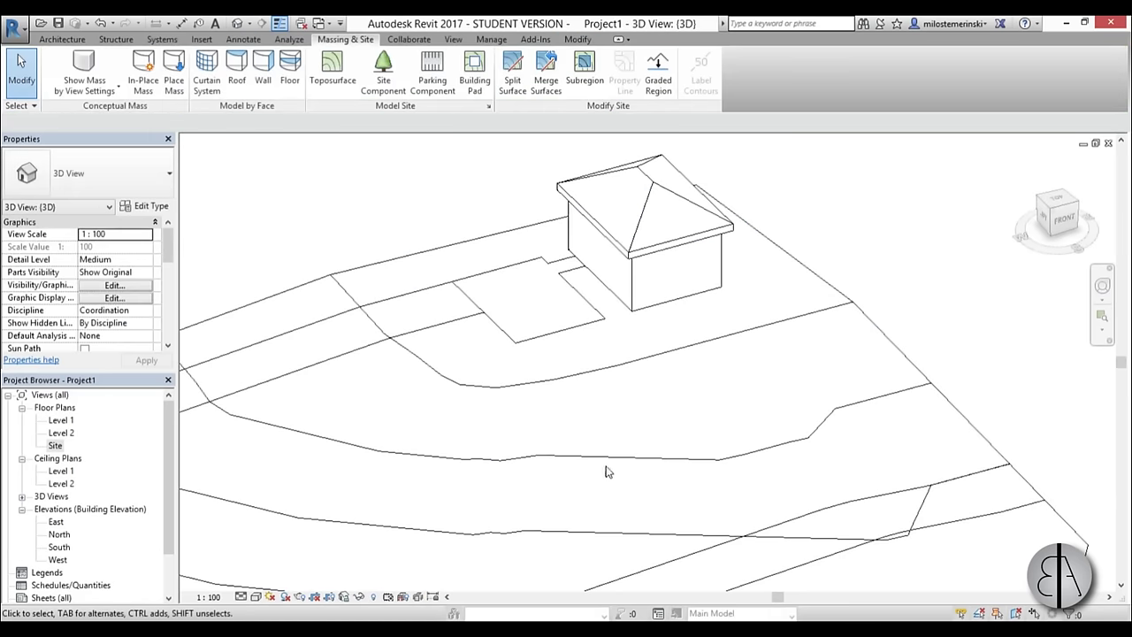
pyautogui.click(425, 295)
pyautogui.keyDown('shift'); pyautogui.moveTo(652, 355); pyautogui.dragTo(651, 578, button='middle'); pyautogui.keyUp('shift')
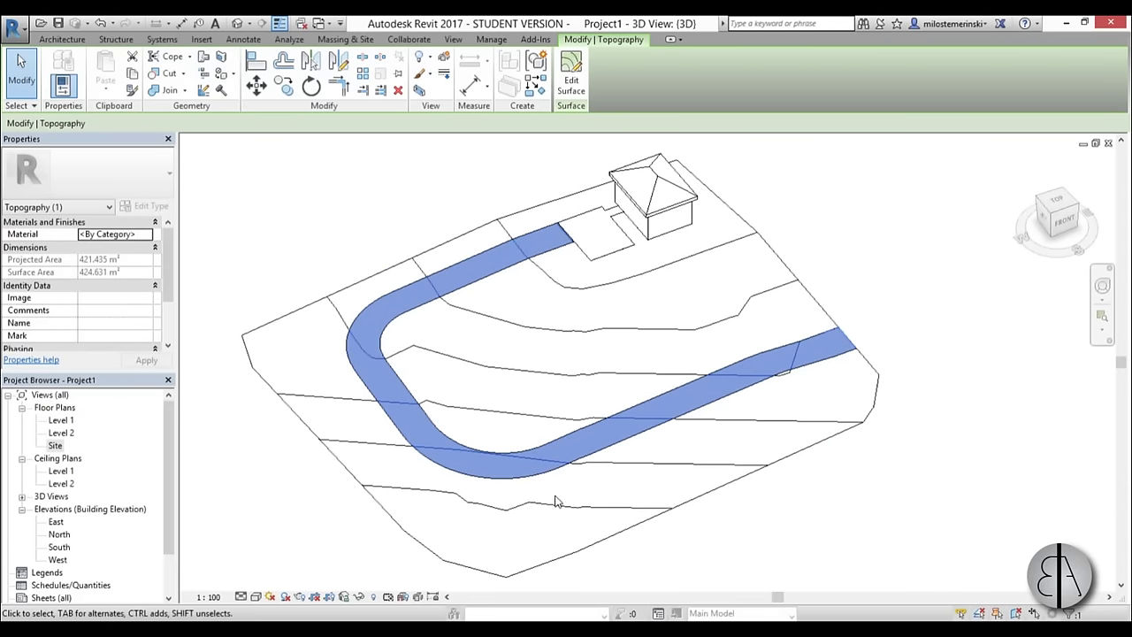
pyautogui.click(889, 280)
# Open the Site plan, start Split Surface on the terrain around the road, and pick the inner road edge's straight lines and arcs as sketch lines
pyautogui.doubleClick(59, 445)
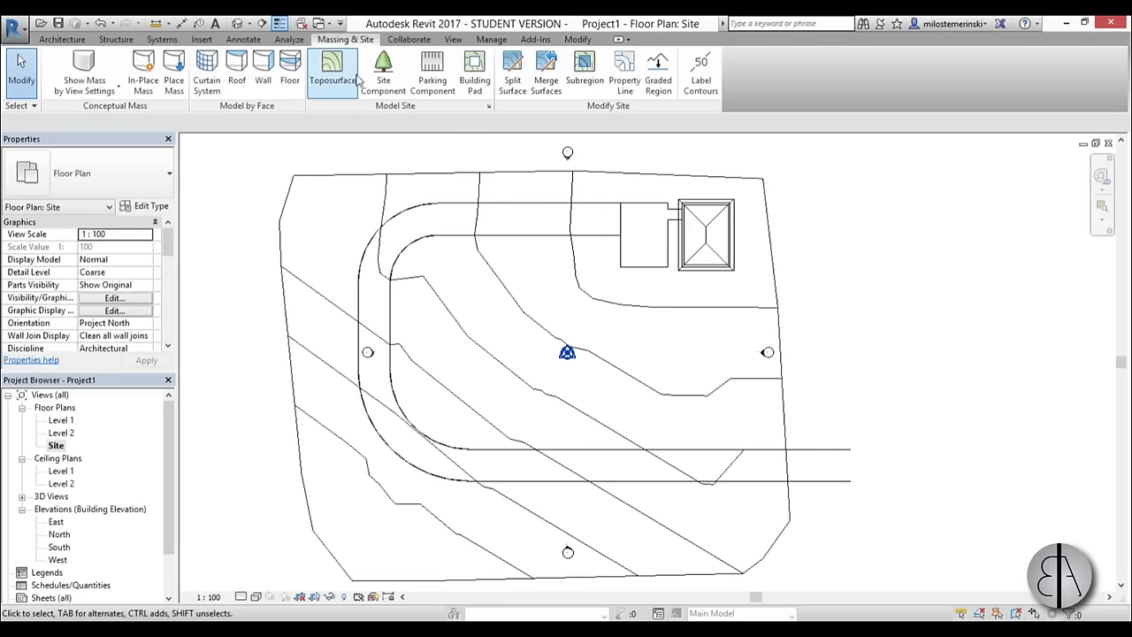
pyautogui.click(513, 92)
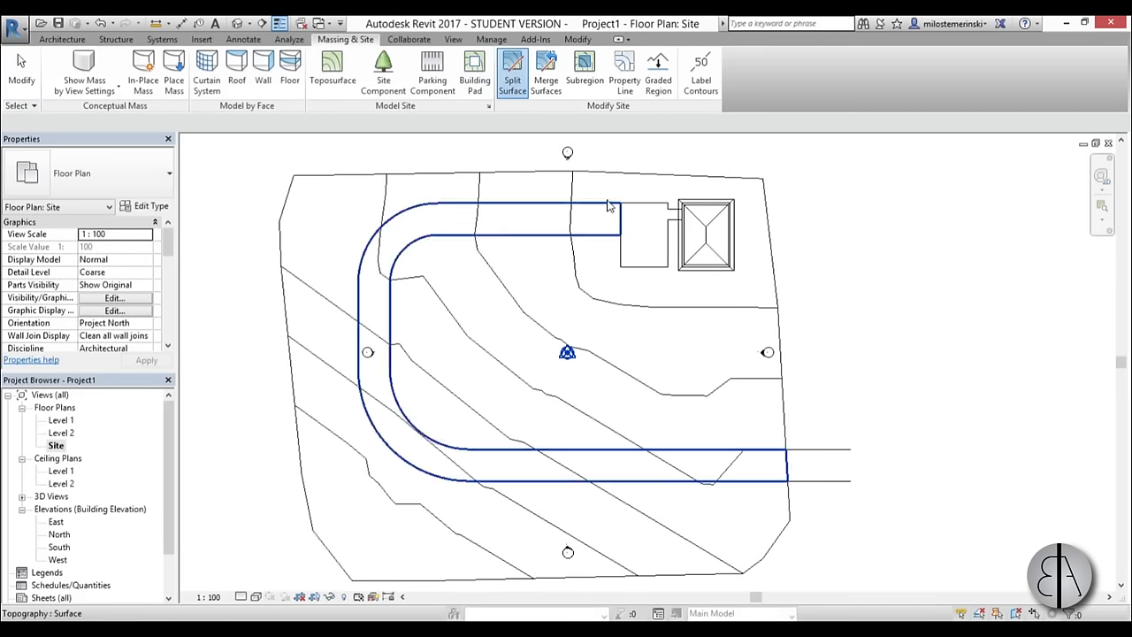
pyautogui.click(588, 177)
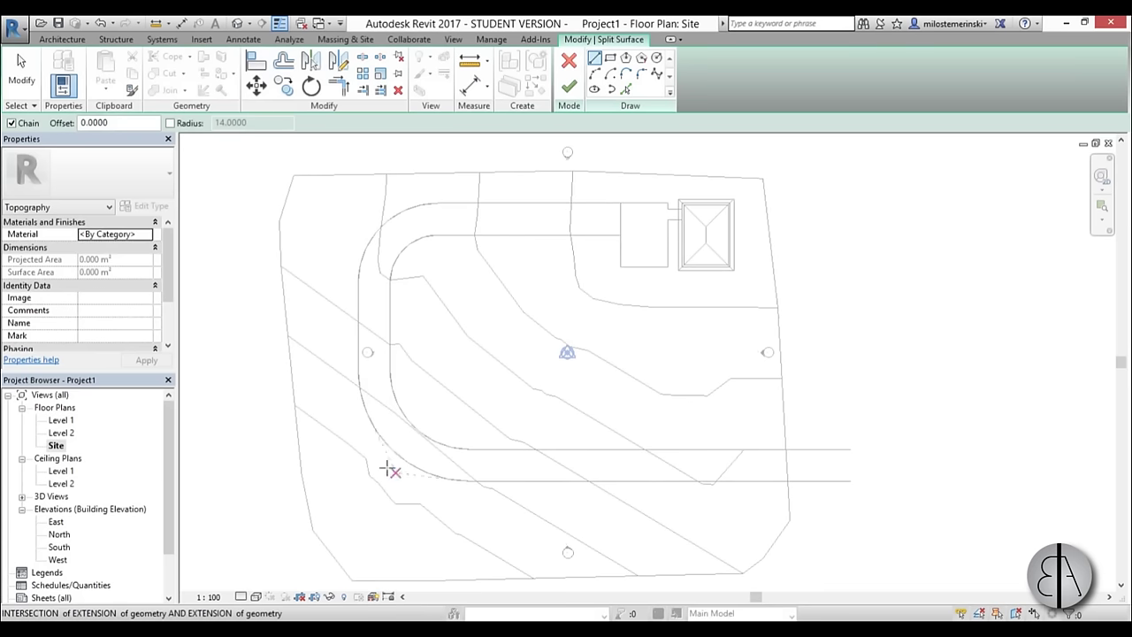
pyautogui.click(625, 89)
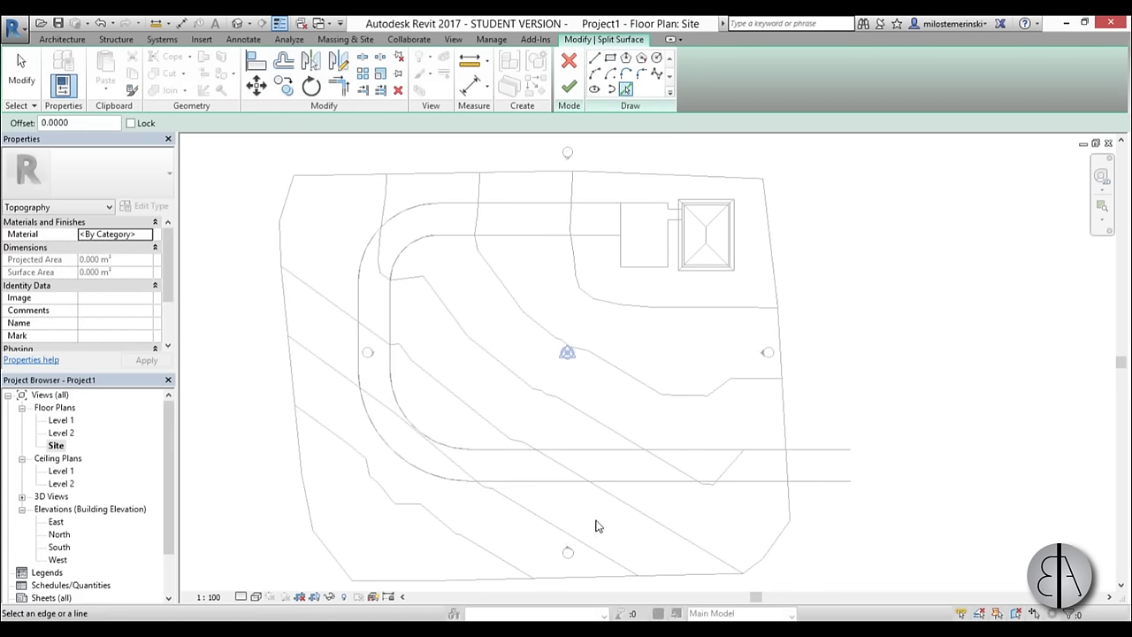
pyautogui.click(639, 452)
pyautogui.click(456, 452)
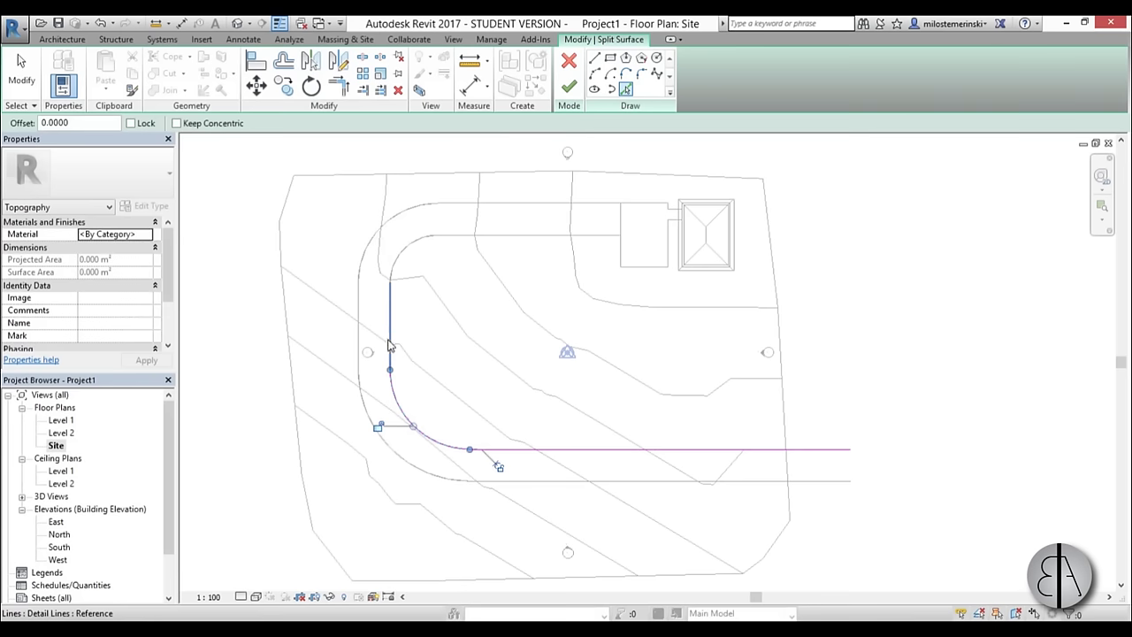
pyautogui.click(389, 345)
pyautogui.click(403, 244)
pyautogui.click(531, 236)
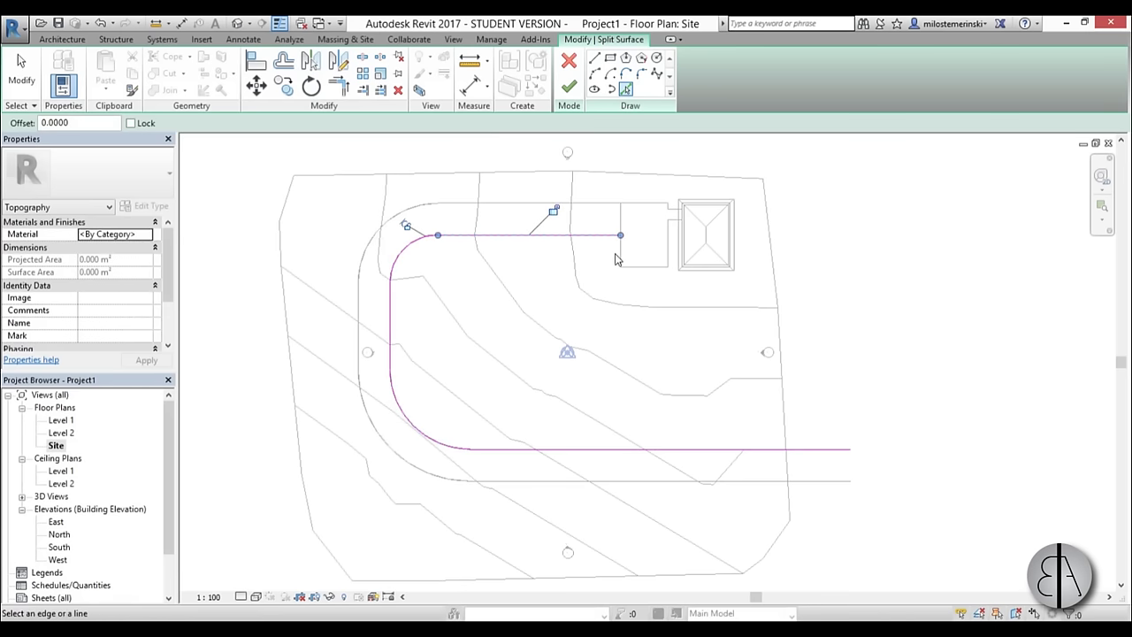
# Pick the slab's west and south edges and the house's roof edges as sketch lines
pyautogui.click(620, 259)
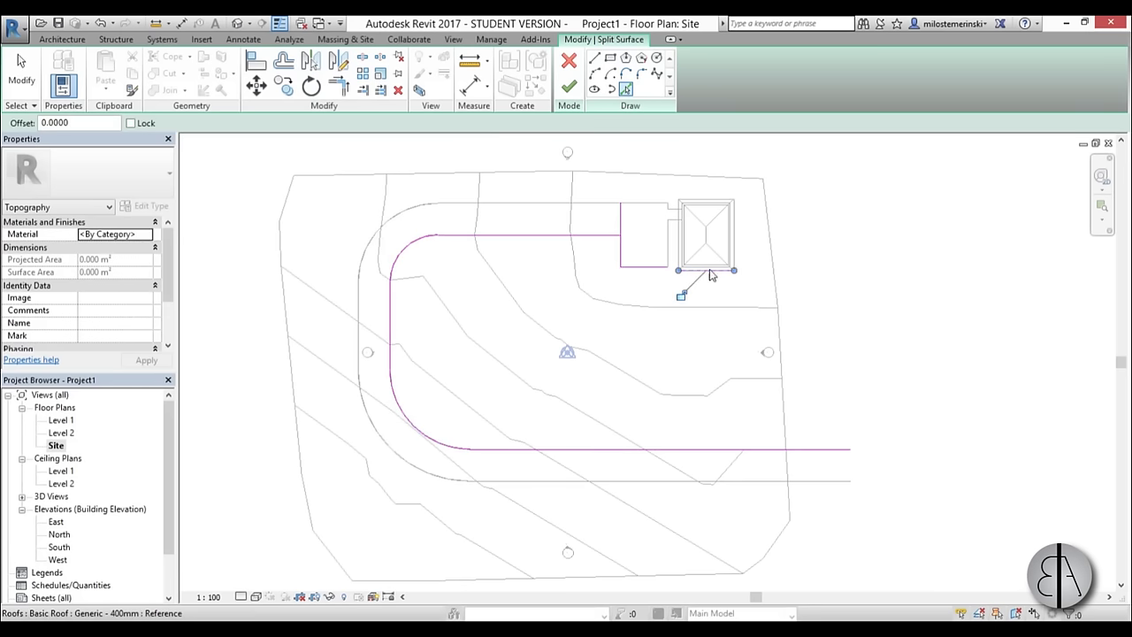
pyautogui.click(706, 202)
pyautogui.scroll(3, 652, 202)
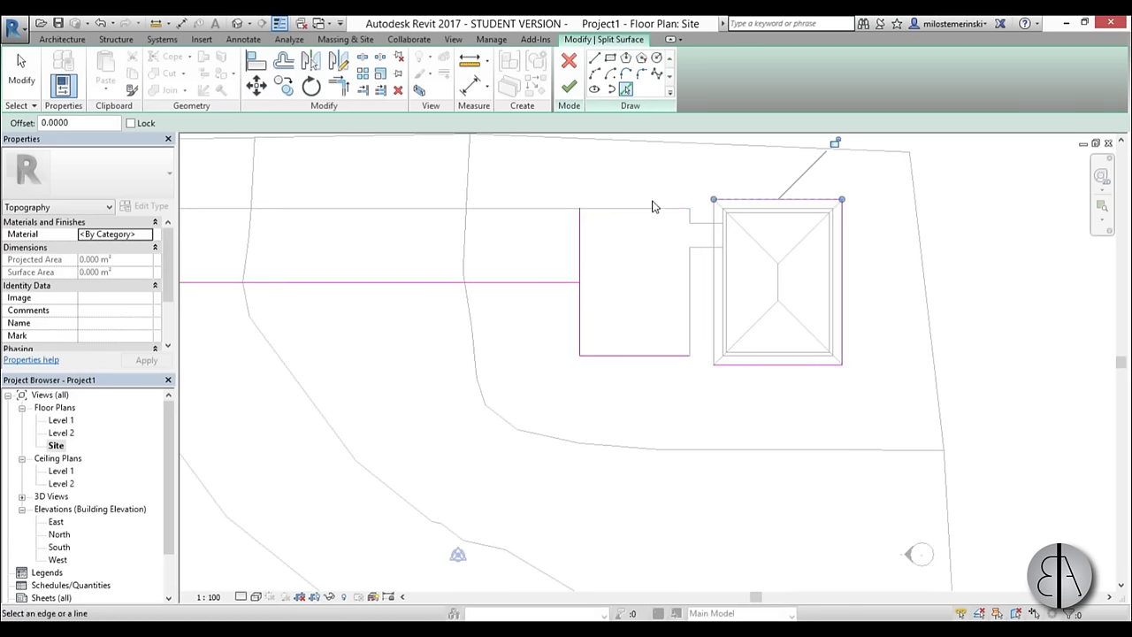
# Pick the slab's north edge and the outer road edge's straight lines and arcs as sketch lines
pyautogui.click(584, 209)
pyautogui.click(550, 209)
pyautogui.scroll(-4, 595, 211)
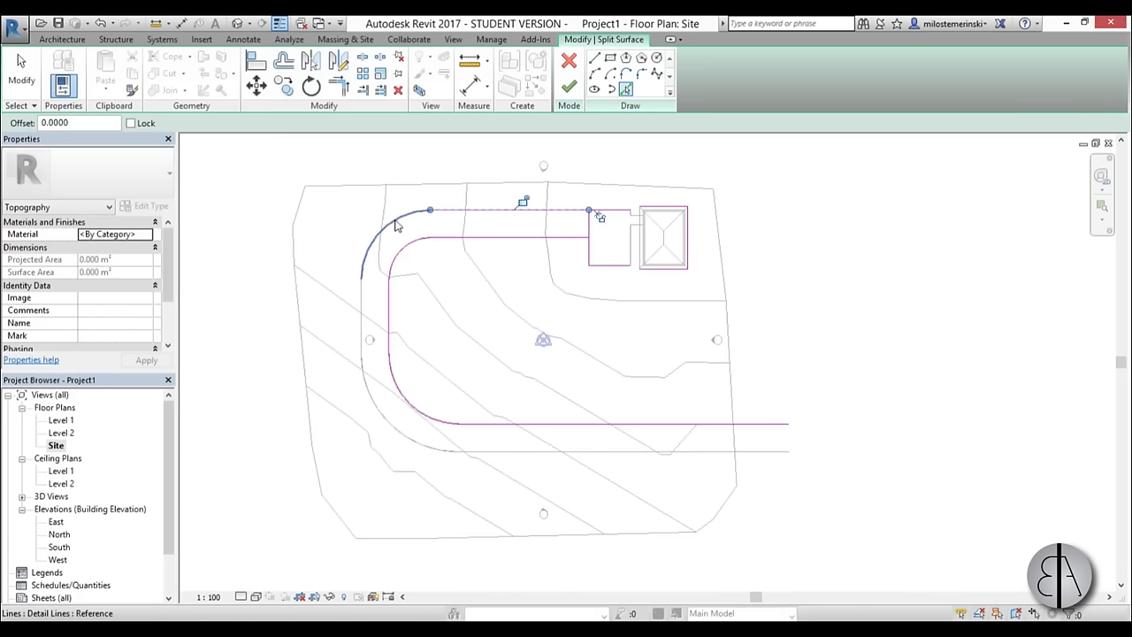
pyautogui.click(393, 220)
pyautogui.click(362, 313)
pyautogui.click(367, 402)
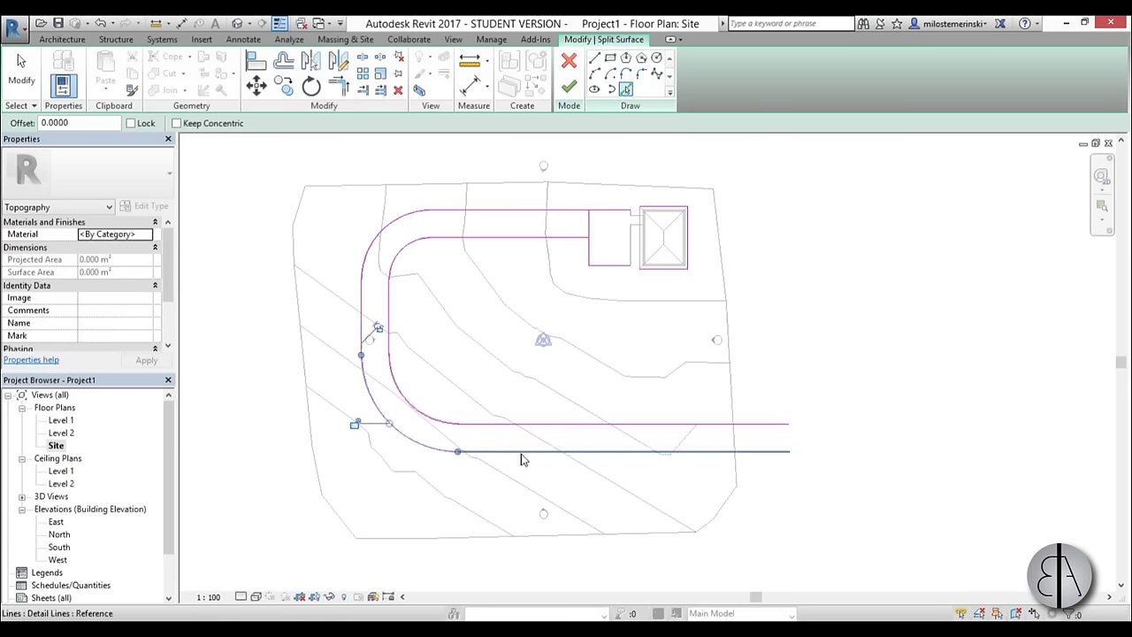
pyautogui.click(520, 451)
# Set the pick-line offset to 1 m and offset the whole outer road edge outward
pyautogui.scroll(1, 668, 207)
pyautogui.scroll(5, 668, 207)
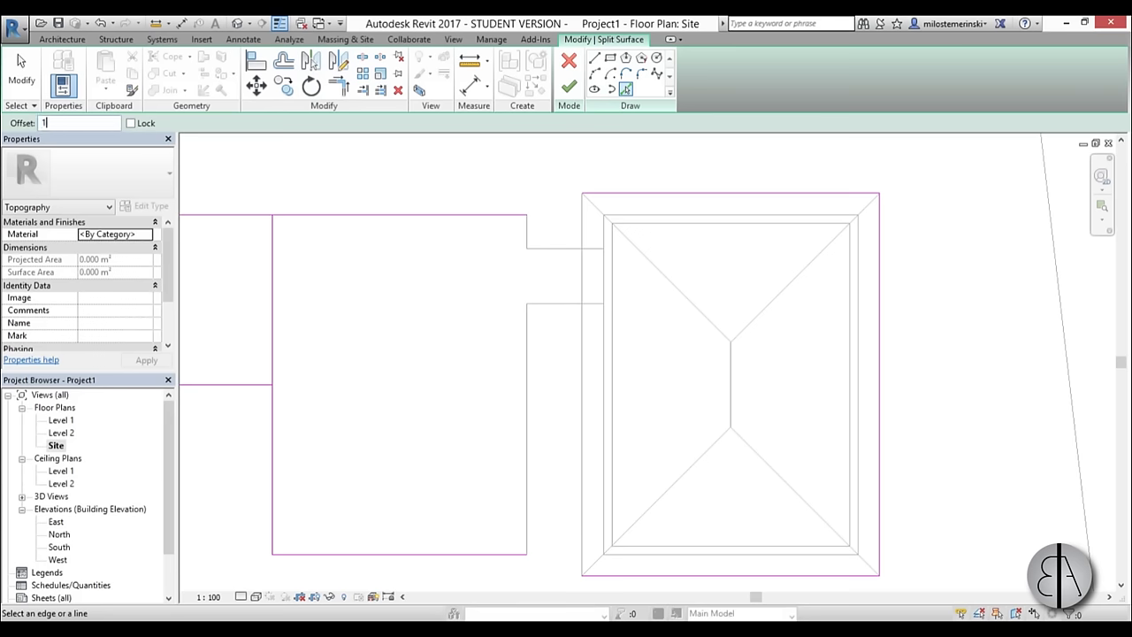
pyautogui.scroll(-5, 723, 357)
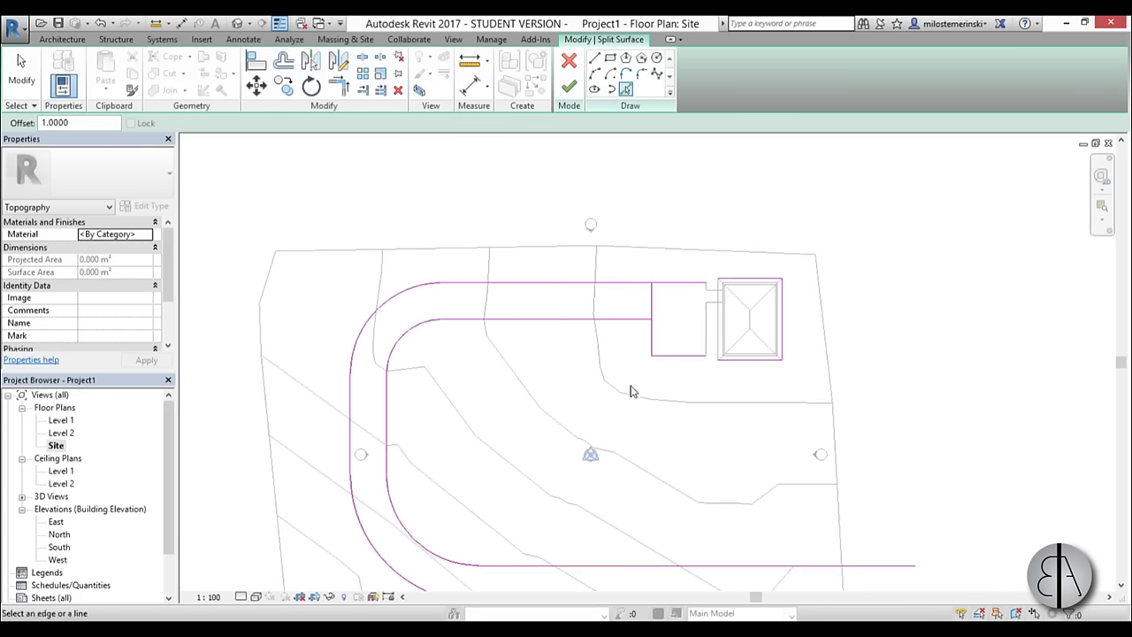
pyautogui.click(562, 188)
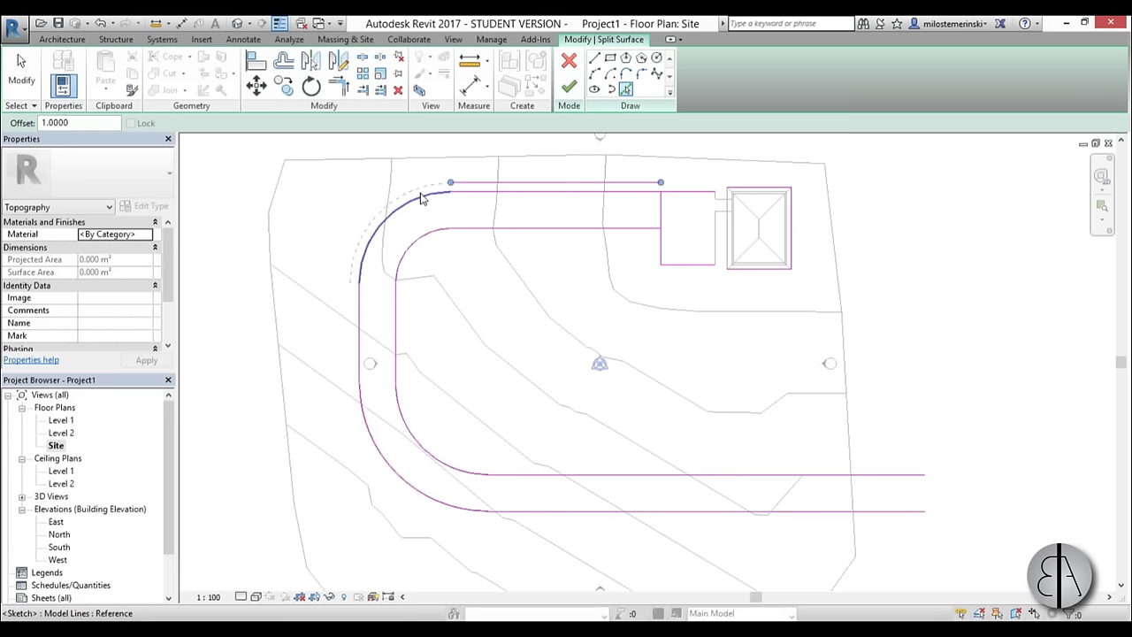
pyautogui.click(421, 194)
pyautogui.click(356, 331)
pyautogui.click(425, 481)
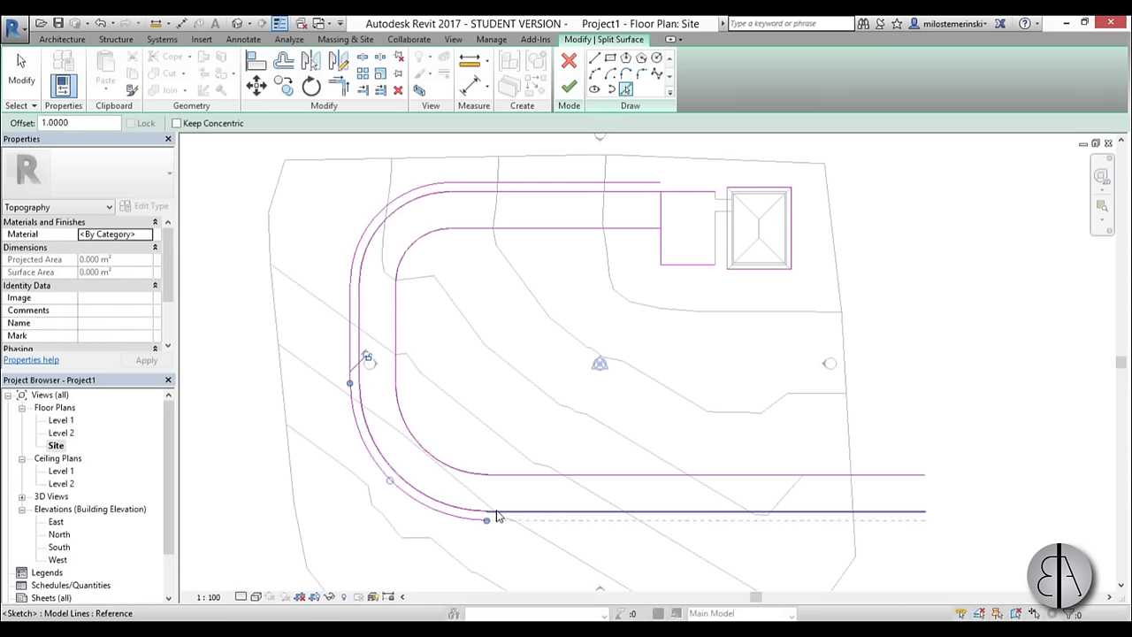
pyautogui.click(521, 511)
# Offset the inner road edge's straight lines and arcs by 1 m away from the road
pyautogui.click(543, 476)
pyautogui.click(424, 447)
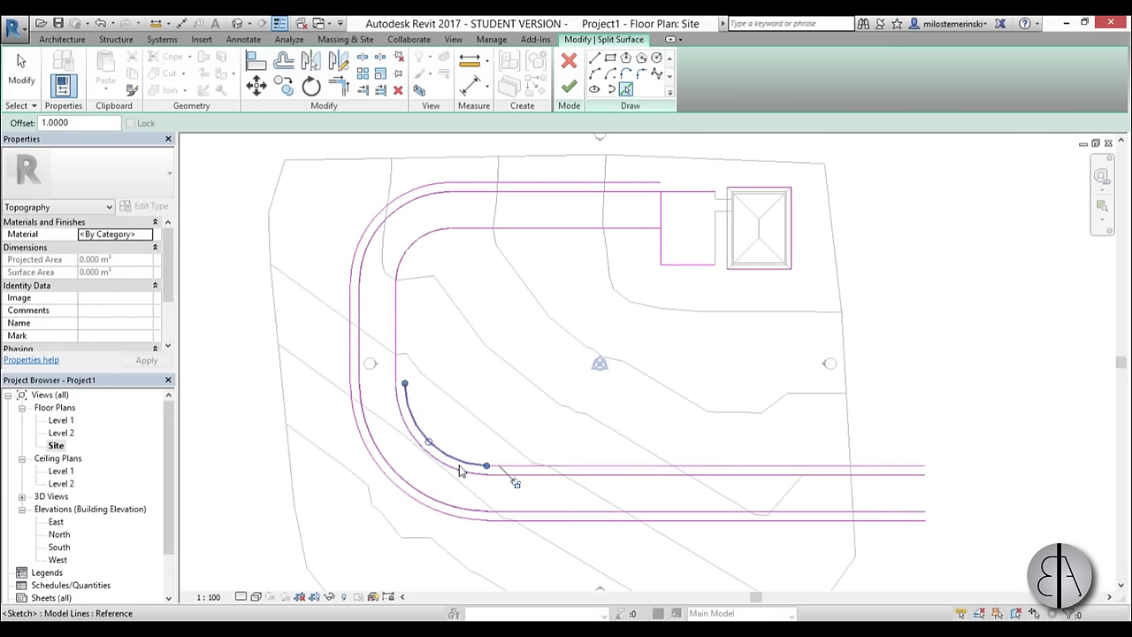
pyautogui.click(395, 352)
pyautogui.click(409, 260)
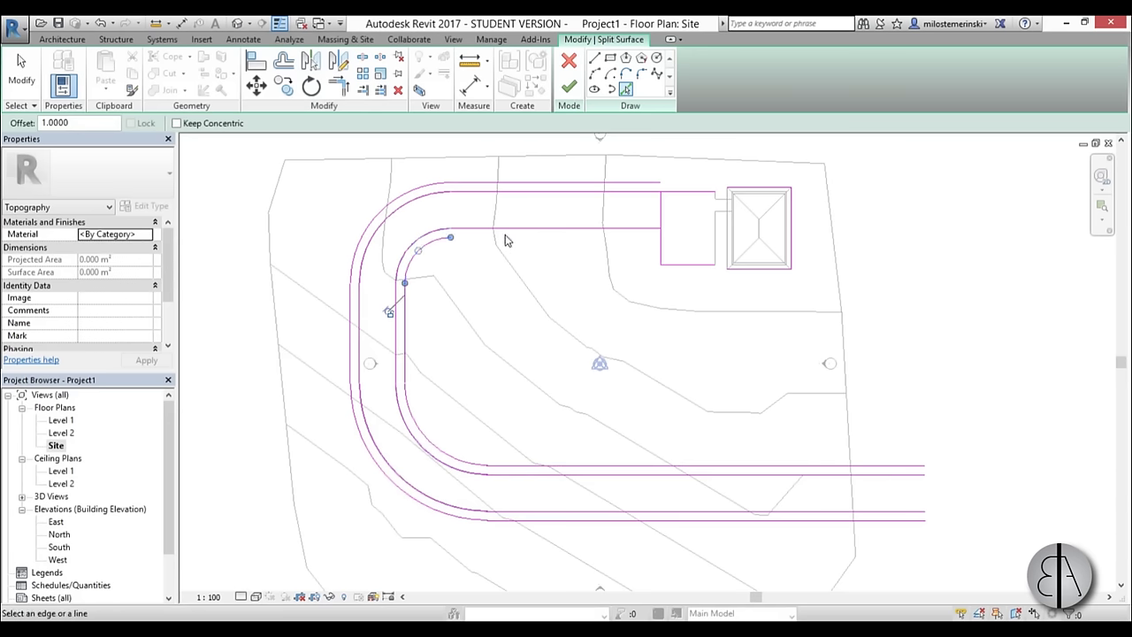
pyautogui.click(526, 229)
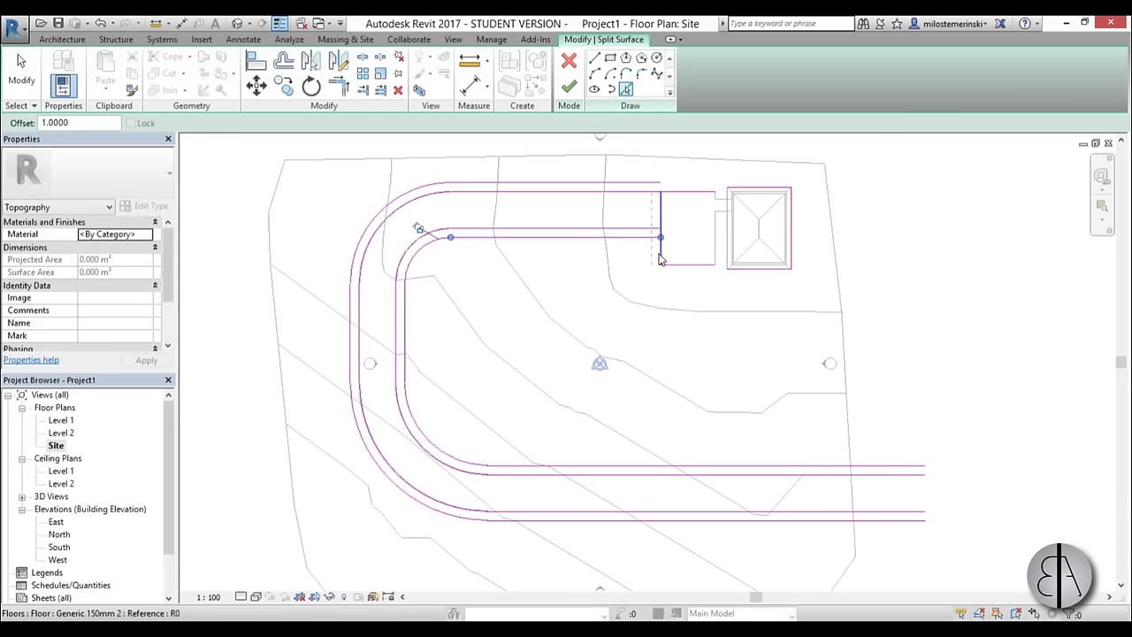
# Offset the slab's west and south edges and all four roof edges outward by 1 m
pyautogui.click(660, 259)
pyautogui.click(690, 272)
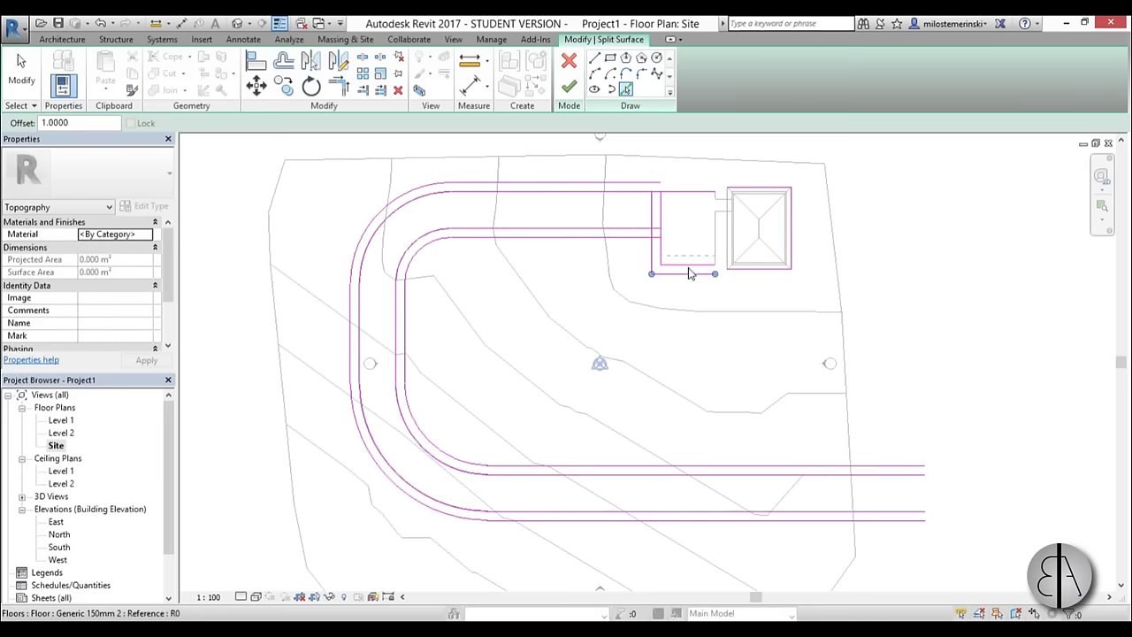
pyautogui.scroll(2, 753, 281)
pyautogui.click(745, 276)
pyautogui.scroll(3, 663, 328)
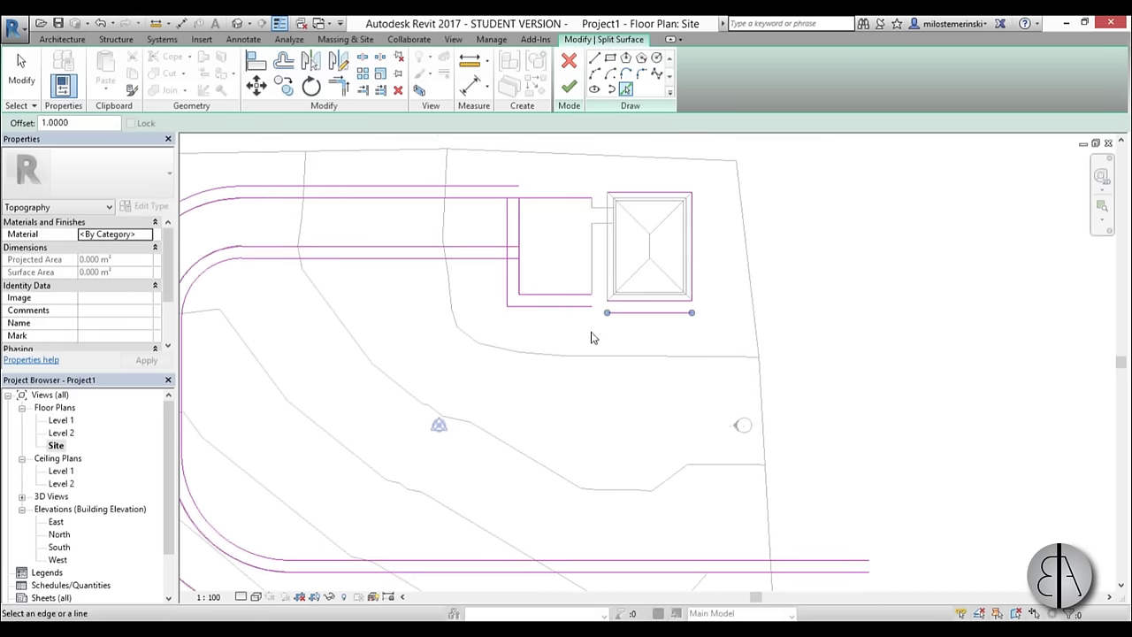
pyautogui.click(612, 256)
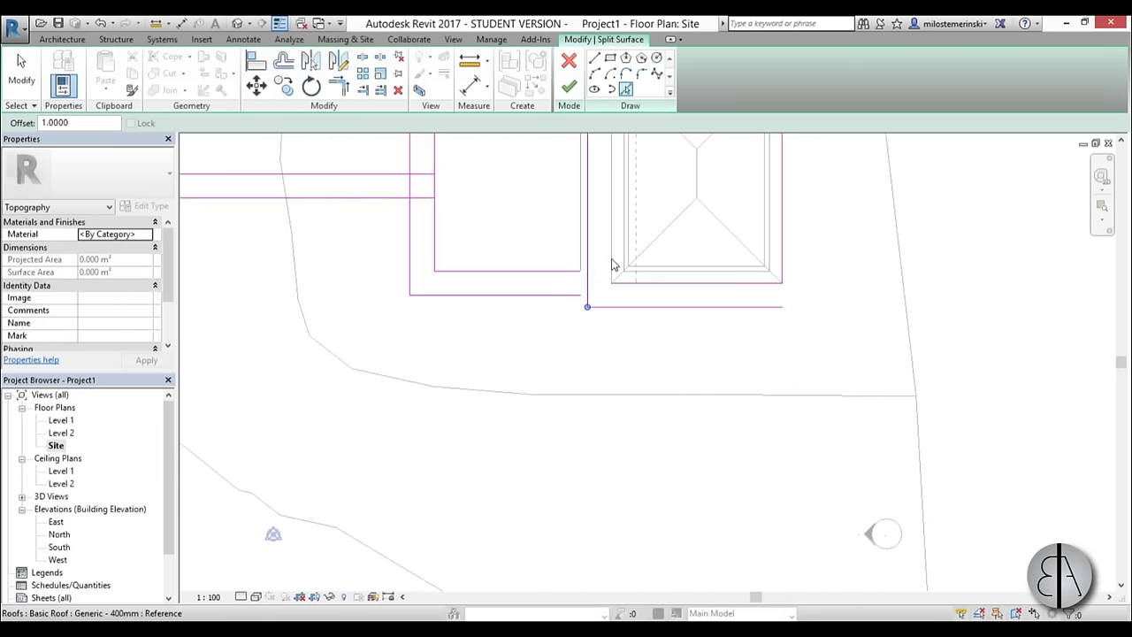
pyautogui.scroll(-1, 611, 260)
pyautogui.moveTo(614, 313); pyautogui.dragTo(610, 452, button='middle')
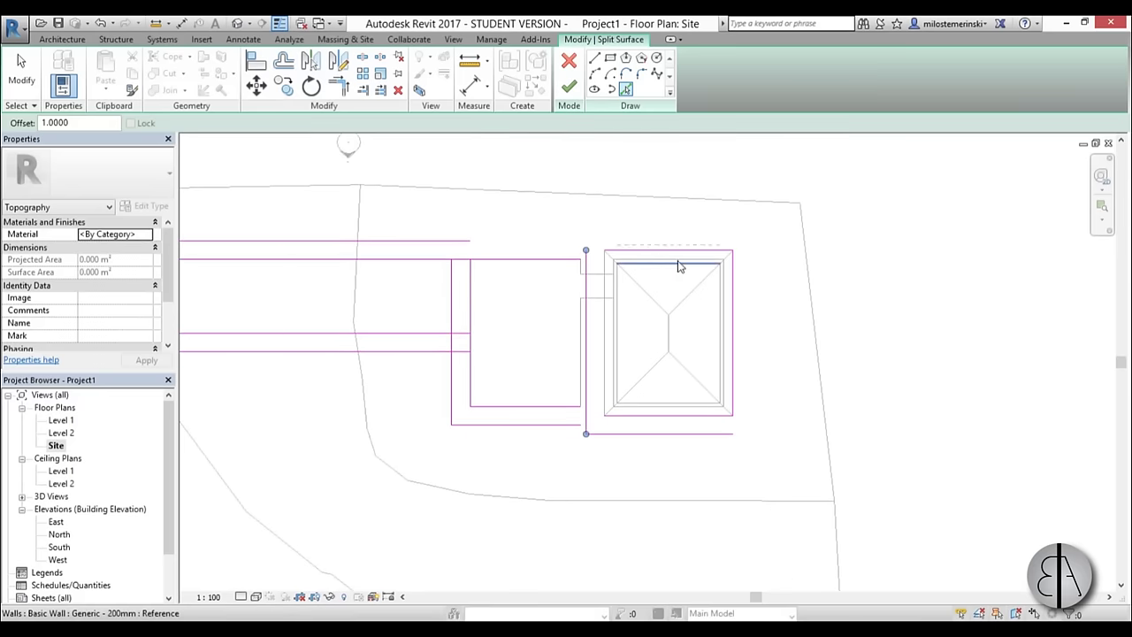
pyautogui.click(633, 254)
pyautogui.click(724, 306)
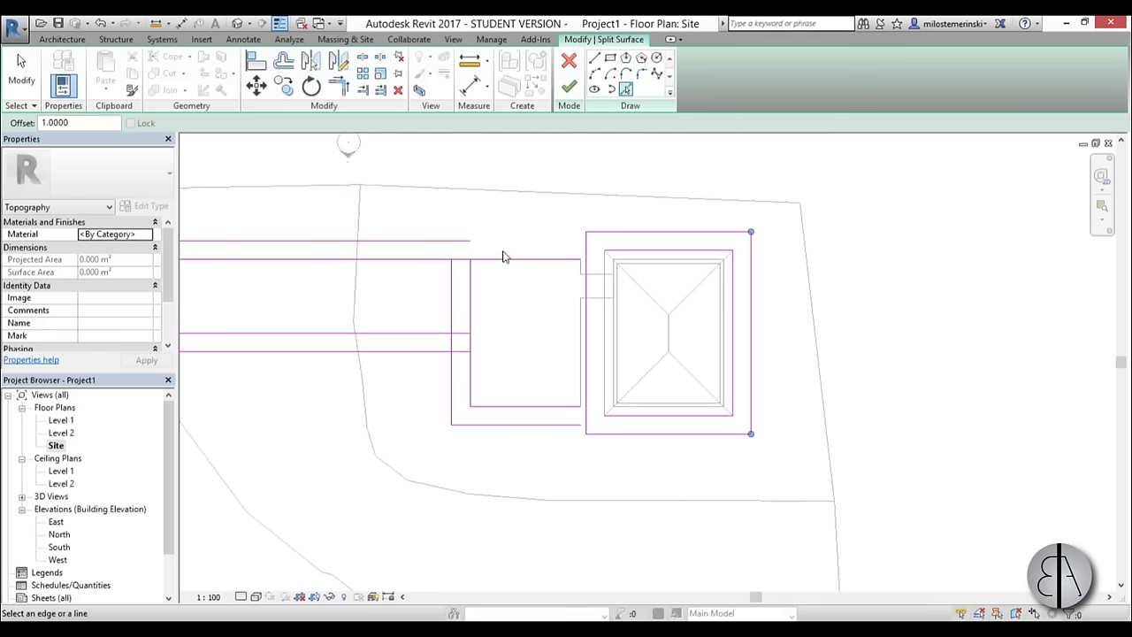
# Split the west line of the offset roof outline beside the slab's connection with Split Element
pyautogui.press('Escape')
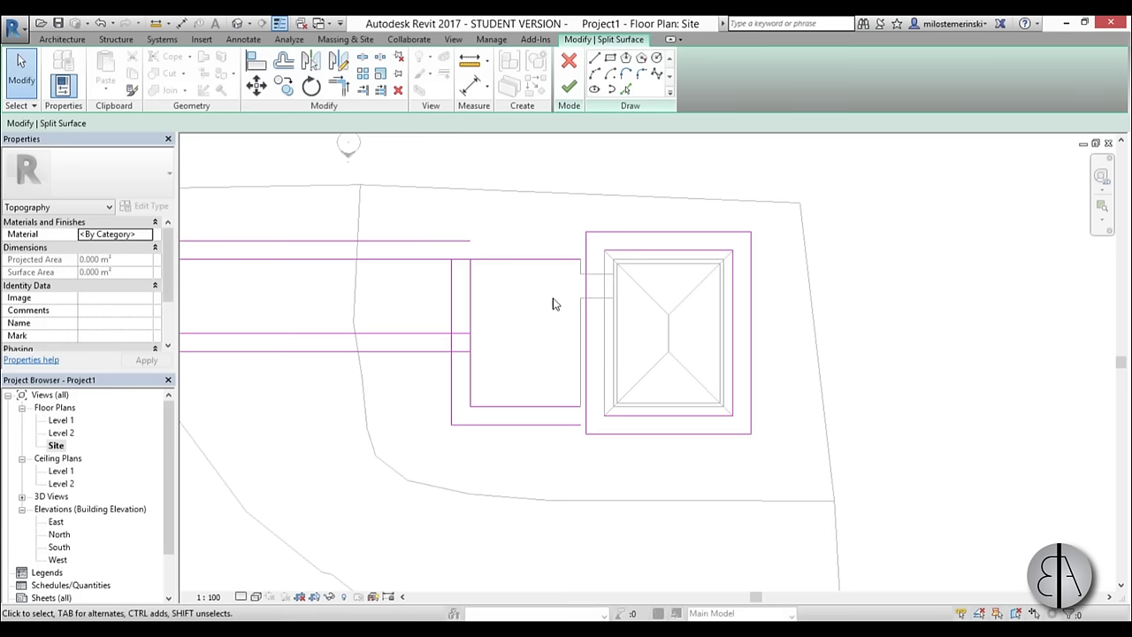
pyautogui.press('l')
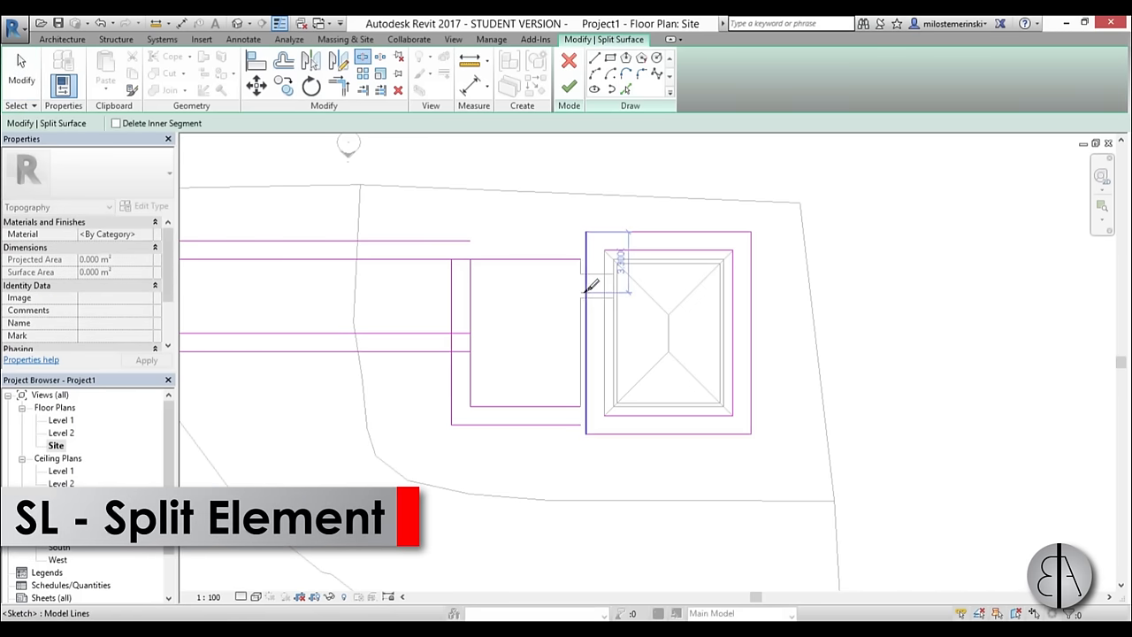
pyautogui.click(586, 291)
pyautogui.press('Escape')
# Trim/Extend the northern road offset line and the slab's southern offset line to the split west line of the offset roof outline
pyautogui.press('t')
pyautogui.press('r')
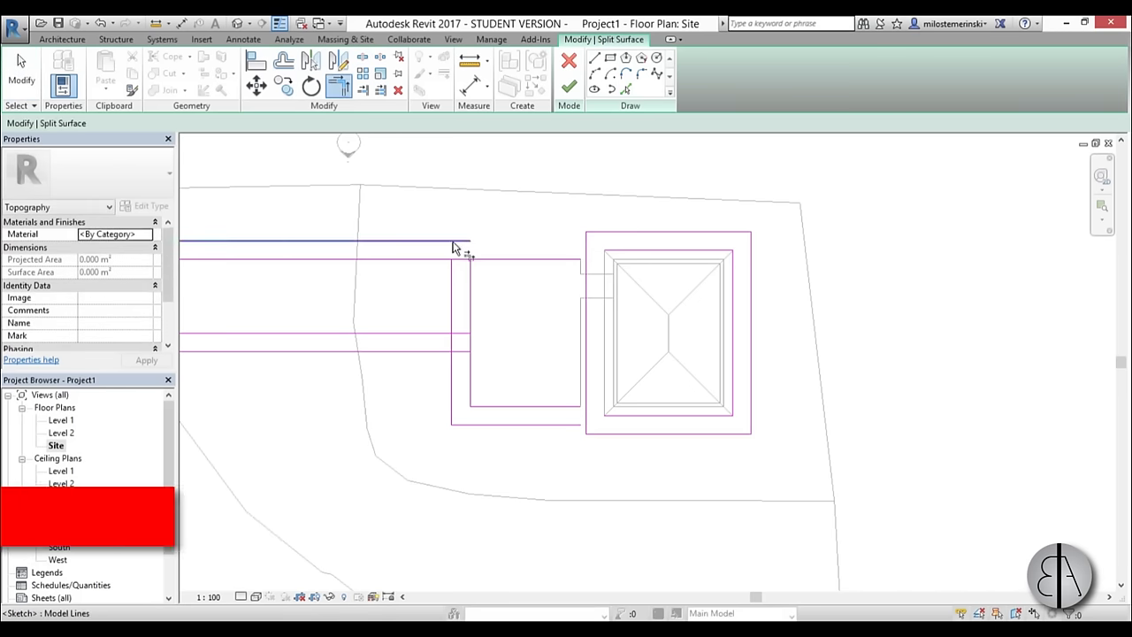
pyautogui.click(455, 242)
pyautogui.click(586, 246)
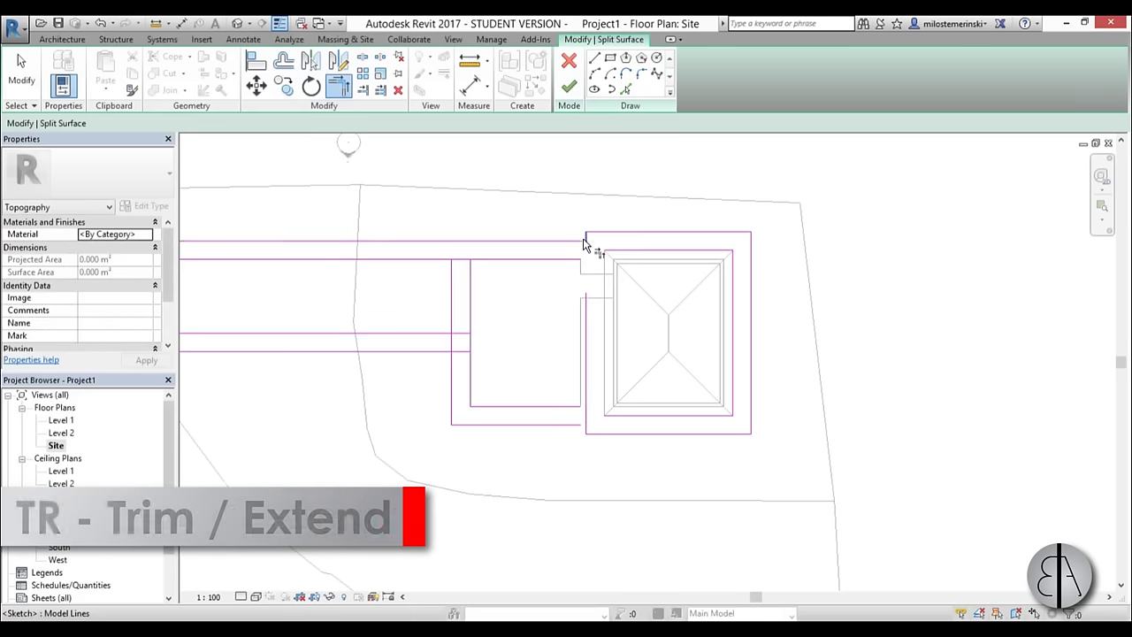
pyautogui.click(586, 430)
pyautogui.click(569, 426)
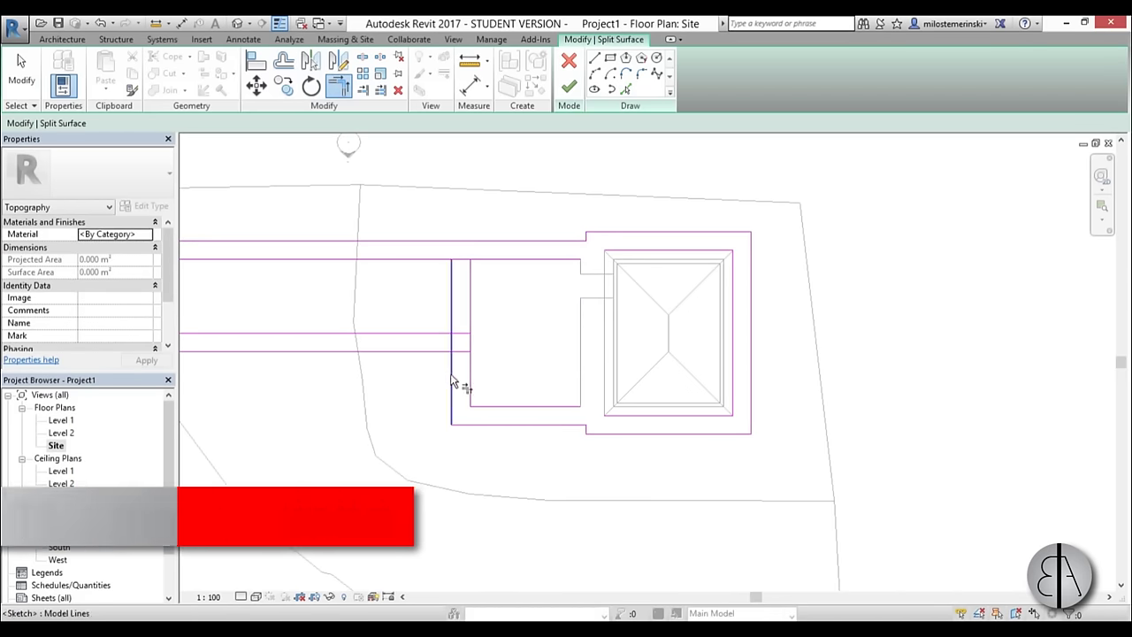
# Trim the slab's offset west line to the inner road offset line, and the slab's west edge line to the inner road line
pyautogui.click(452, 378)
pyautogui.click(427, 352)
pyautogui.scroll(-1, 673, 320)
pyautogui.moveTo(404, 284); pyautogui.dragTo(487, 296, button='middle')
pyautogui.moveTo(465, 346); pyautogui.dragTo(578, 176, button='middle')
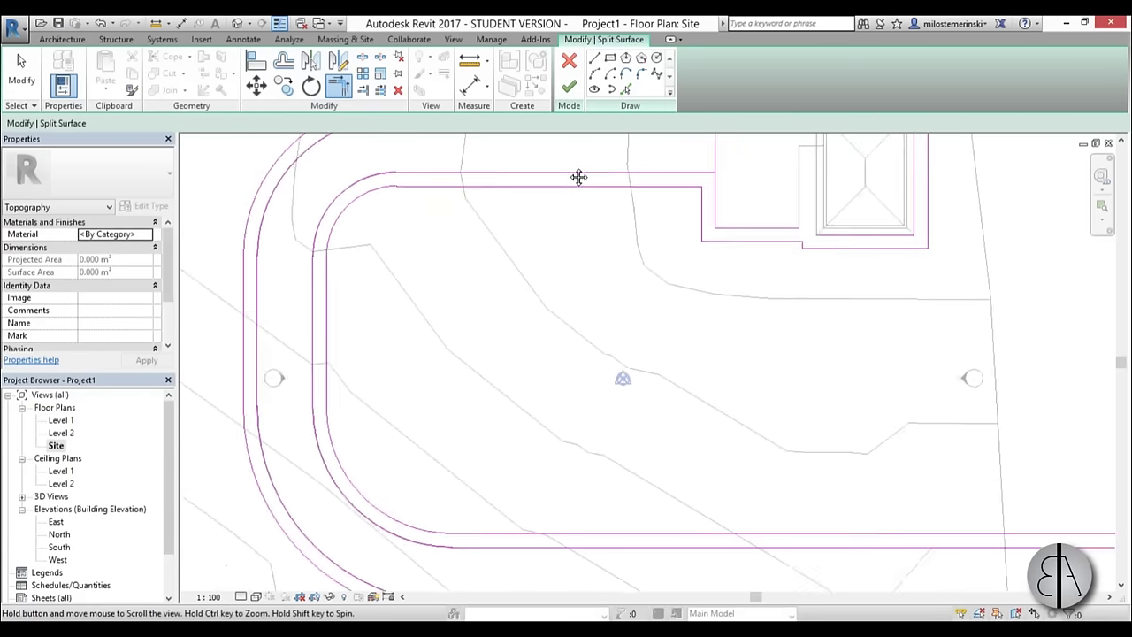
pyautogui.scroll(-1, 578, 177)
pyautogui.moveTo(695, 257); pyautogui.dragTo(582, 412, button='middle')
pyautogui.scroll(2, 586, 330)
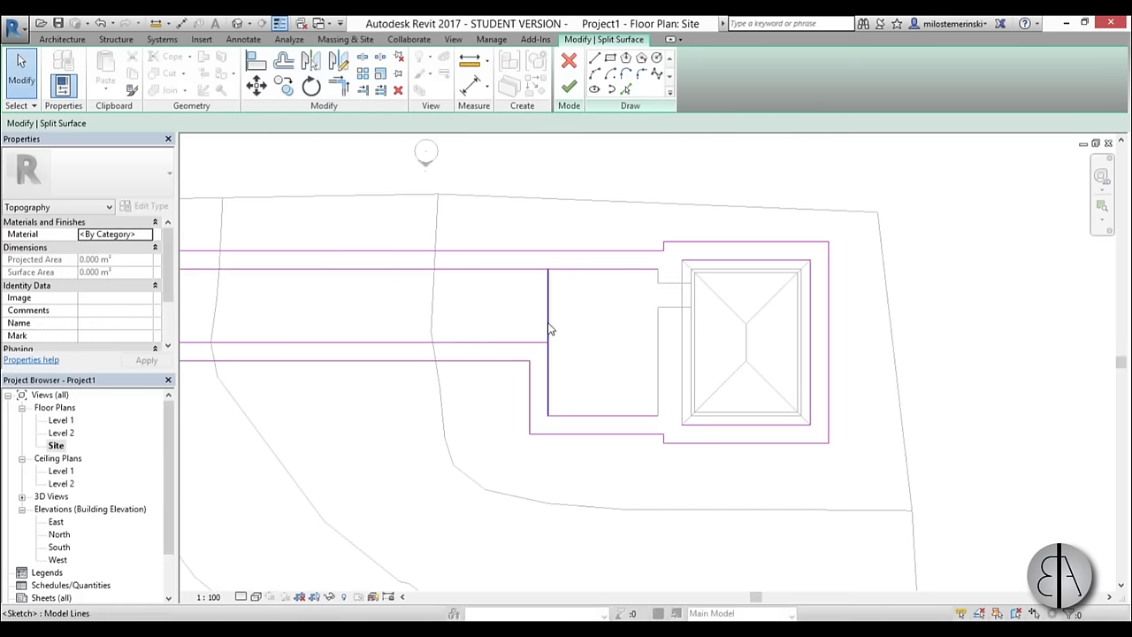
pyautogui.click(531, 343)
pyautogui.click(547, 357)
pyautogui.press('Escape')
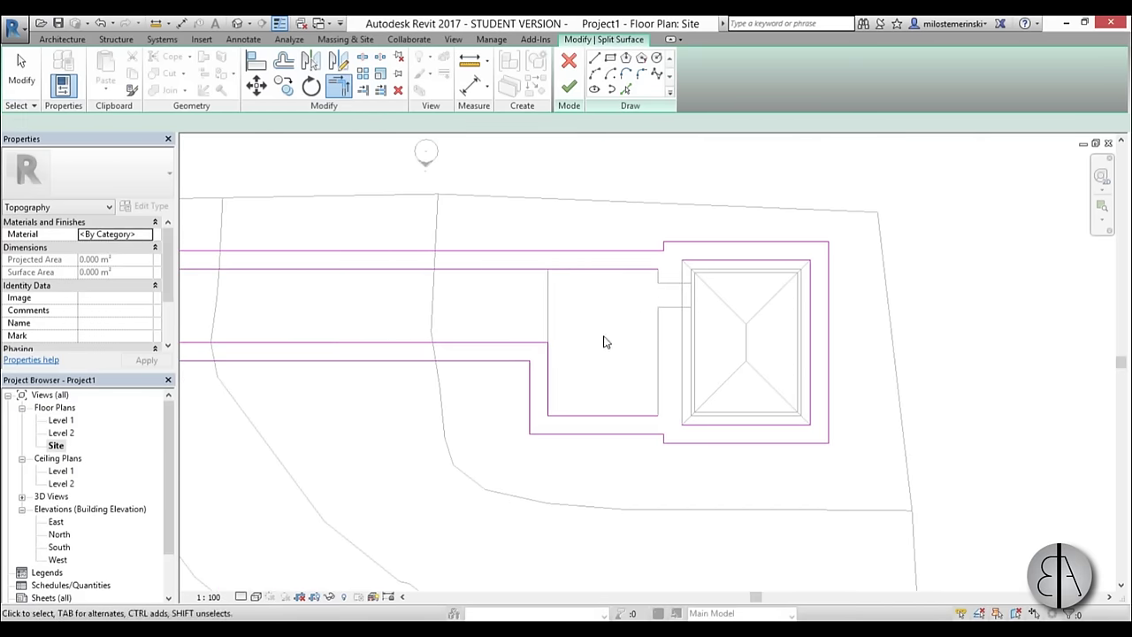
# Delete the original roof-edge rectangle around the house from the split sketch
pyautogui.scroll(-2, 627, 371)
pyautogui.moveTo(627, 372); pyautogui.dragTo(652, 308, button='middle')
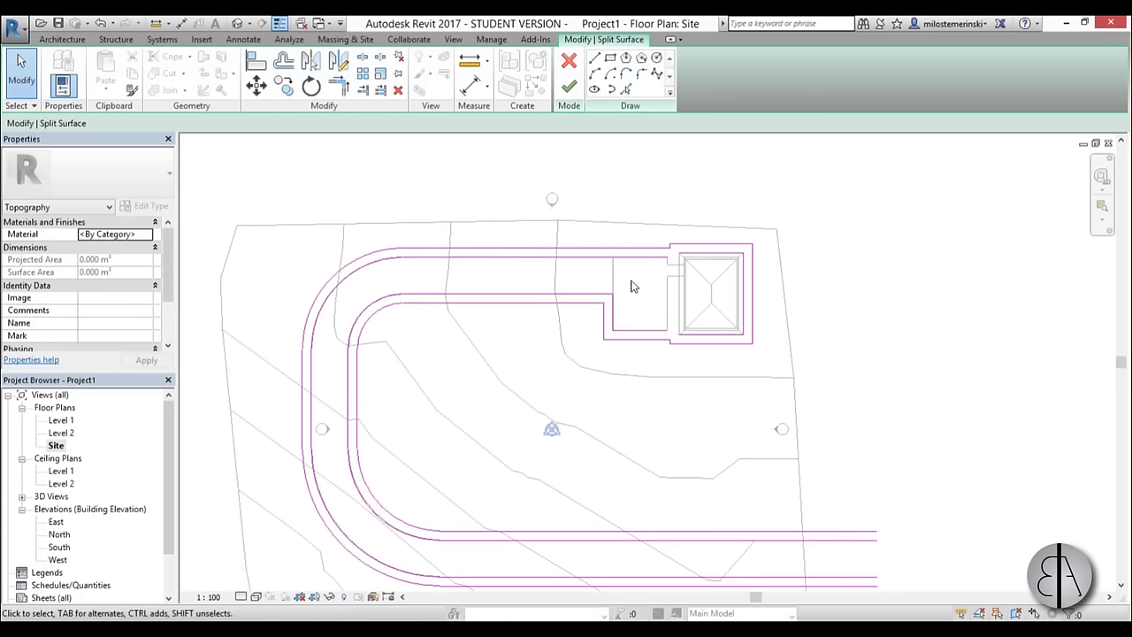
pyautogui.scroll(1, 725, 306)
pyautogui.scroll(1, 784, 348)
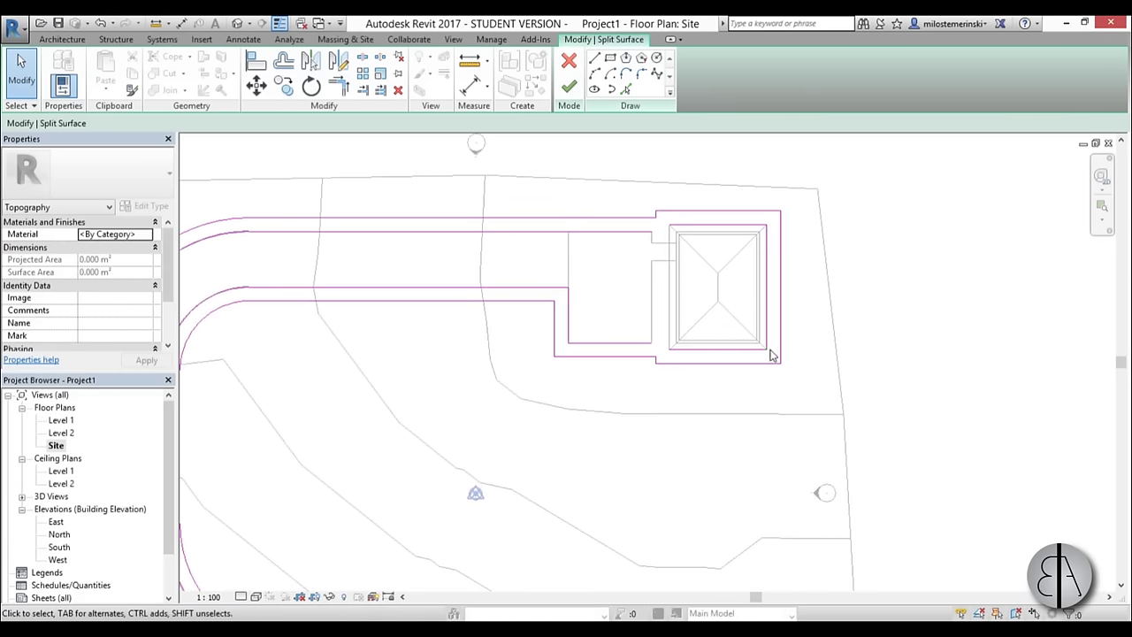
pyautogui.moveTo(681, 222); pyautogui.dragTo(675, 219)
pyautogui.press('Delete')
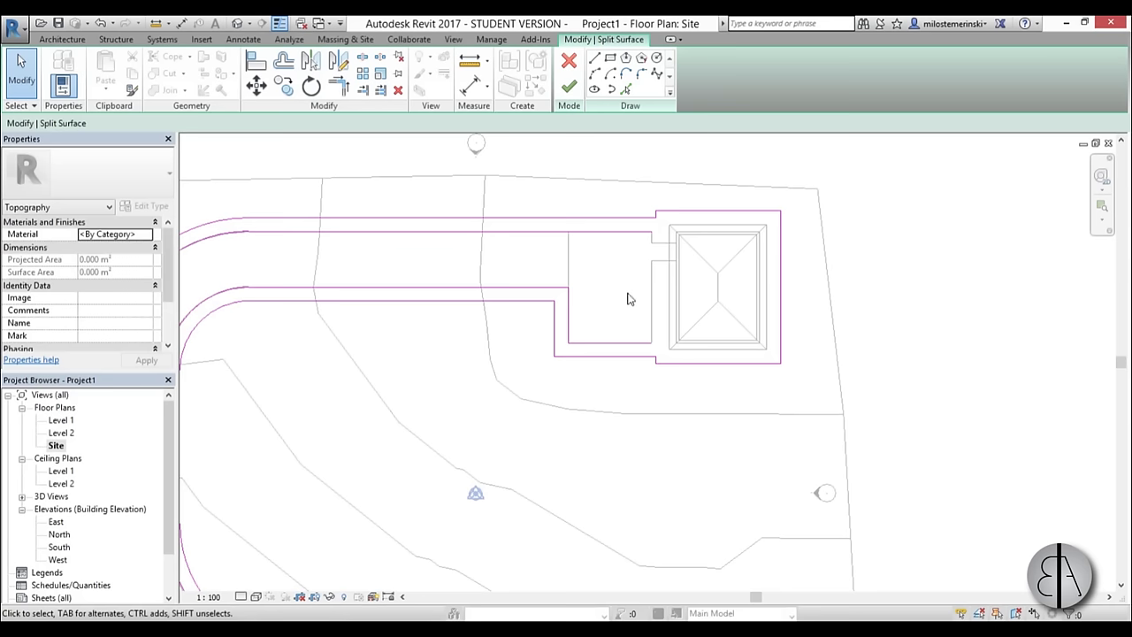
# Select and delete the original inner and outer road edge chains, including the slab edge lines, from the split sketch
pyautogui.press('Tab')
pyautogui.click(630, 348)
pyautogui.scroll(-3, 650, 247)
pyautogui.press('Escape')
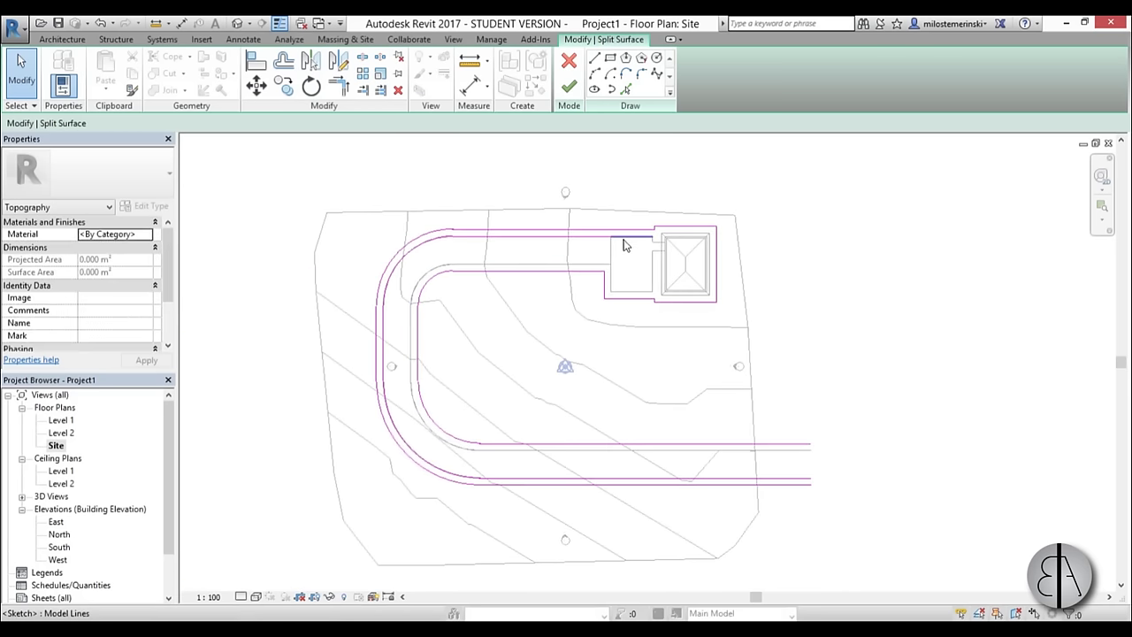
pyautogui.press('Tab')
pyautogui.click(624, 252)
pyautogui.press('Escape')
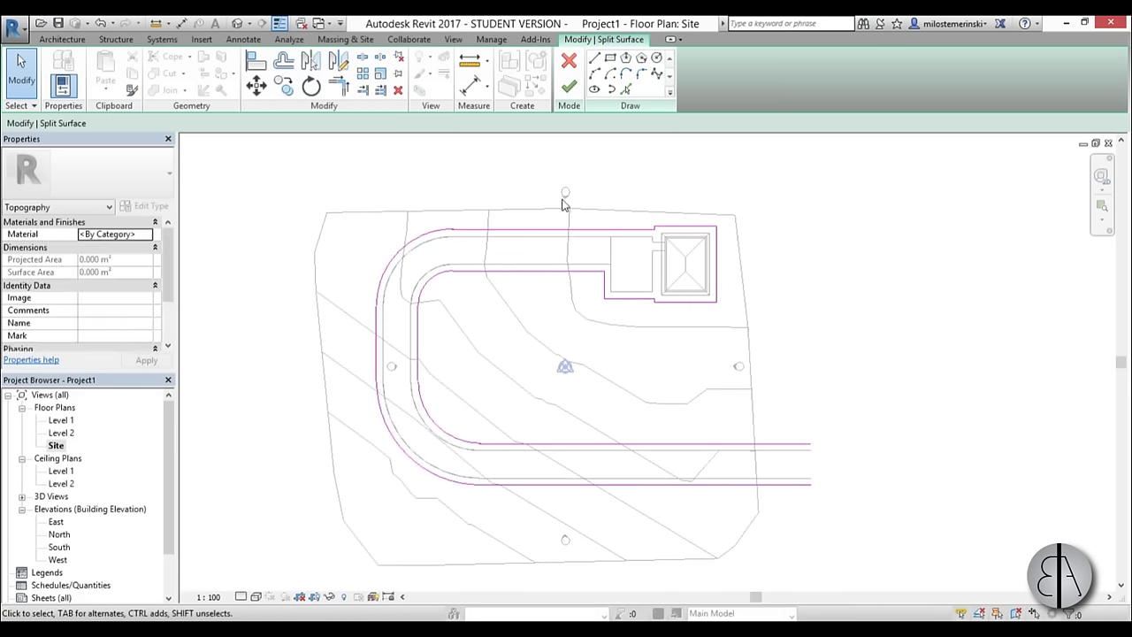
# Finish the split-surface sketch around the road, slab and house, and open the 3D view of the site
pyautogui.click(569, 87)
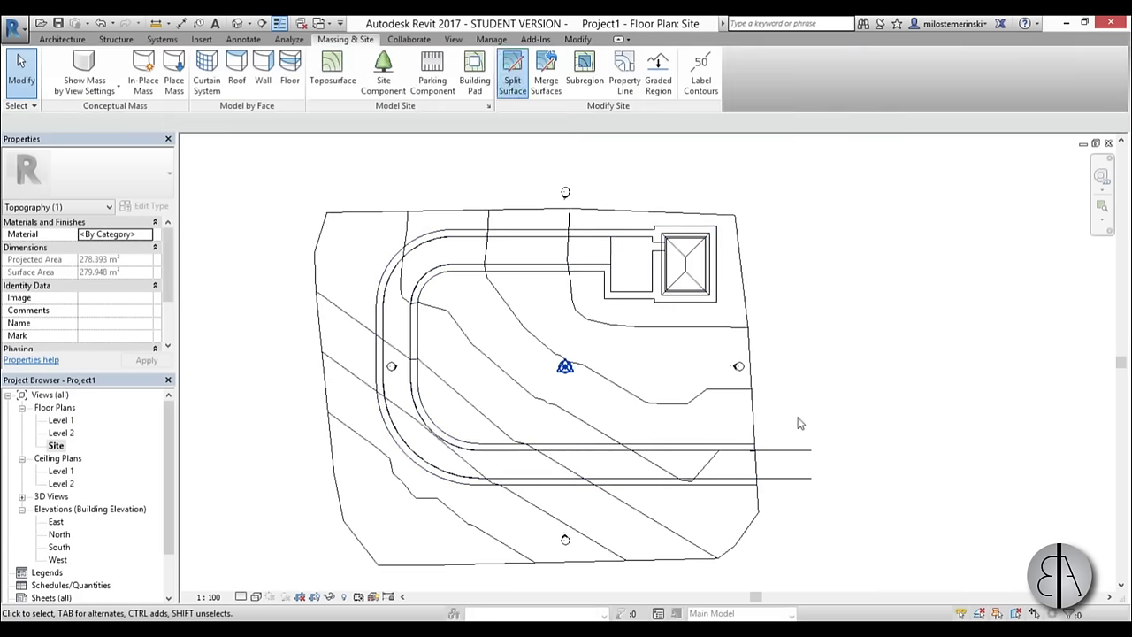
pyautogui.click(743, 450)
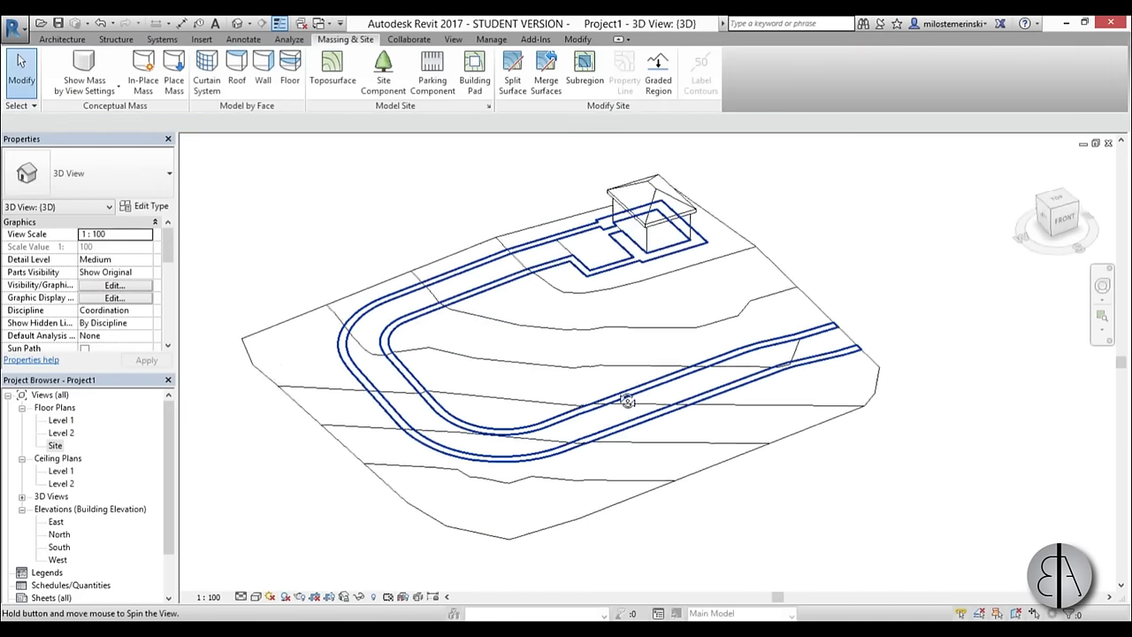
pyautogui.keyDown('shift'); pyautogui.moveTo(937, 336); pyautogui.dragTo(876, 352, button='middle'); pyautogui.keyUp('shift')
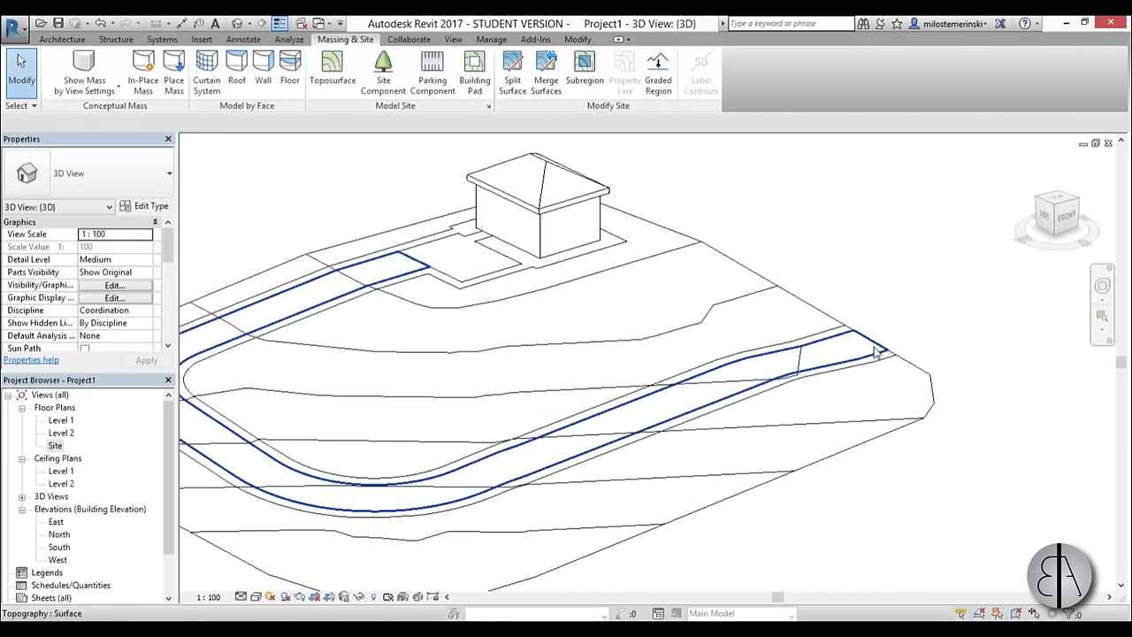
pyautogui.click(875, 352)
pyautogui.scroll(3, 872, 340)
pyautogui.press('Escape')
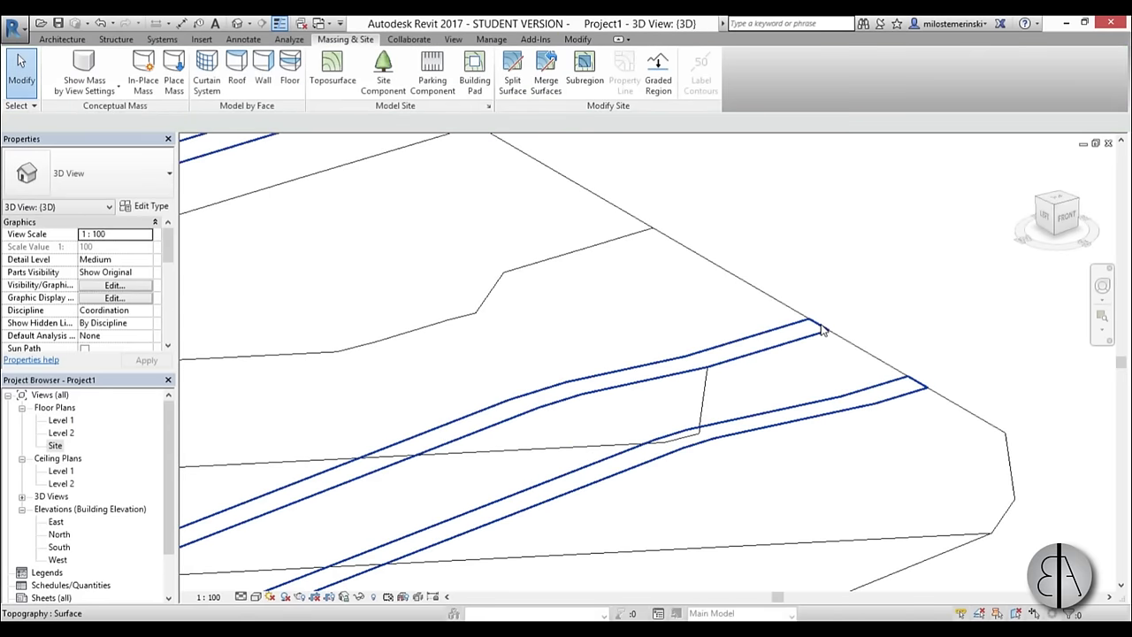
# Select the split strip topography and examine how it follows the slope along the road and around the house
pyautogui.click(822, 330)
pyautogui.scroll(-3, 854, 278)
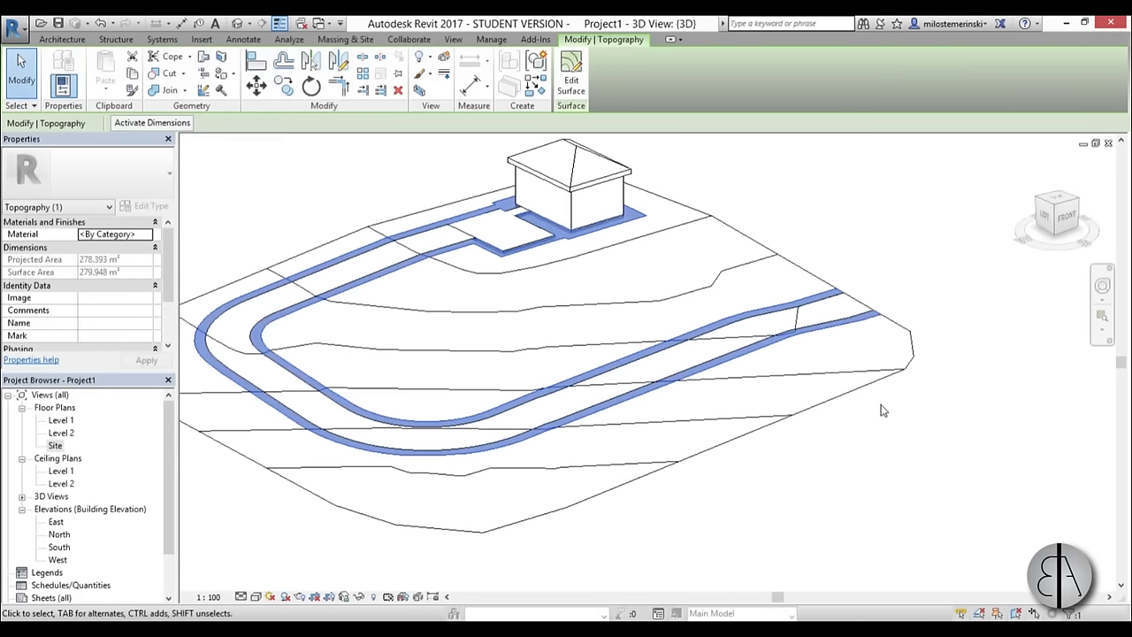
pyautogui.keyDown('shift'); pyautogui.moveTo(903, 424); pyautogui.dragTo(815, 464, button='middle'); pyautogui.keyUp('shift')
pyautogui.scroll(1, 346, 292)
pyautogui.scroll(2, 345, 296)
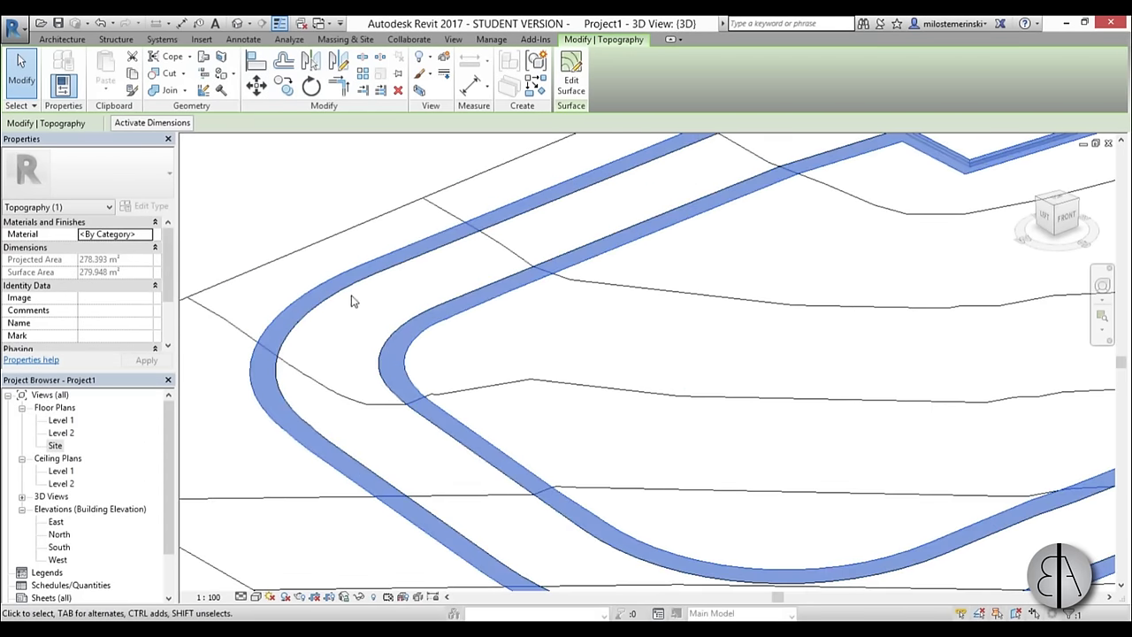
pyautogui.scroll(-3, 384, 301)
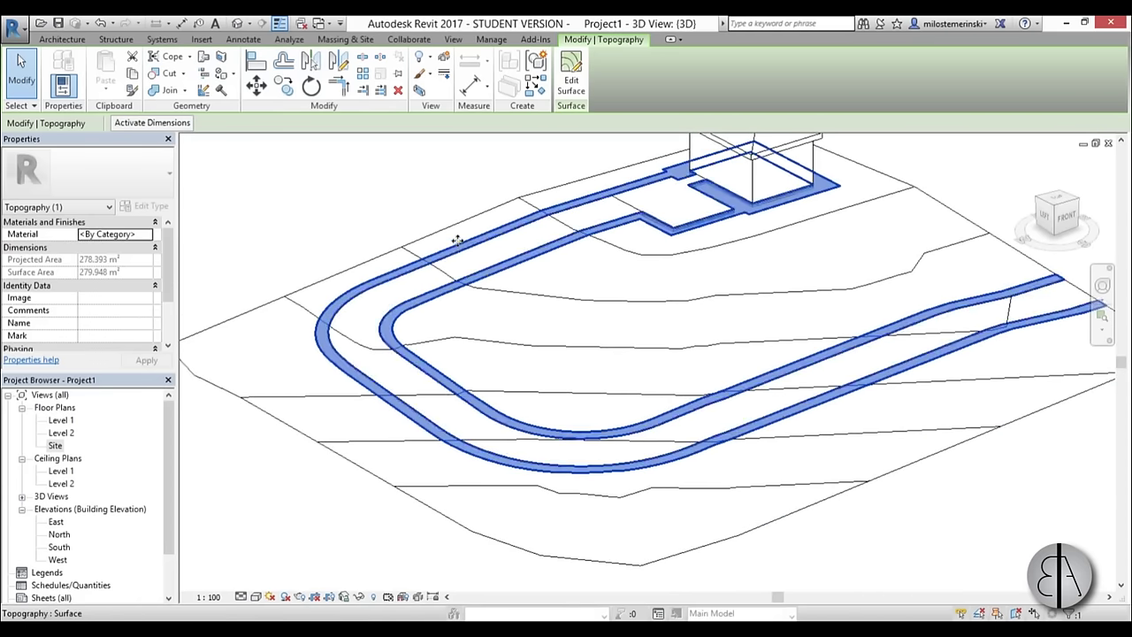
pyautogui.keyDown('shift'); pyautogui.moveTo(455, 240); pyautogui.dragTo(626, 354, button='middle'); pyautogui.keyUp('shift')
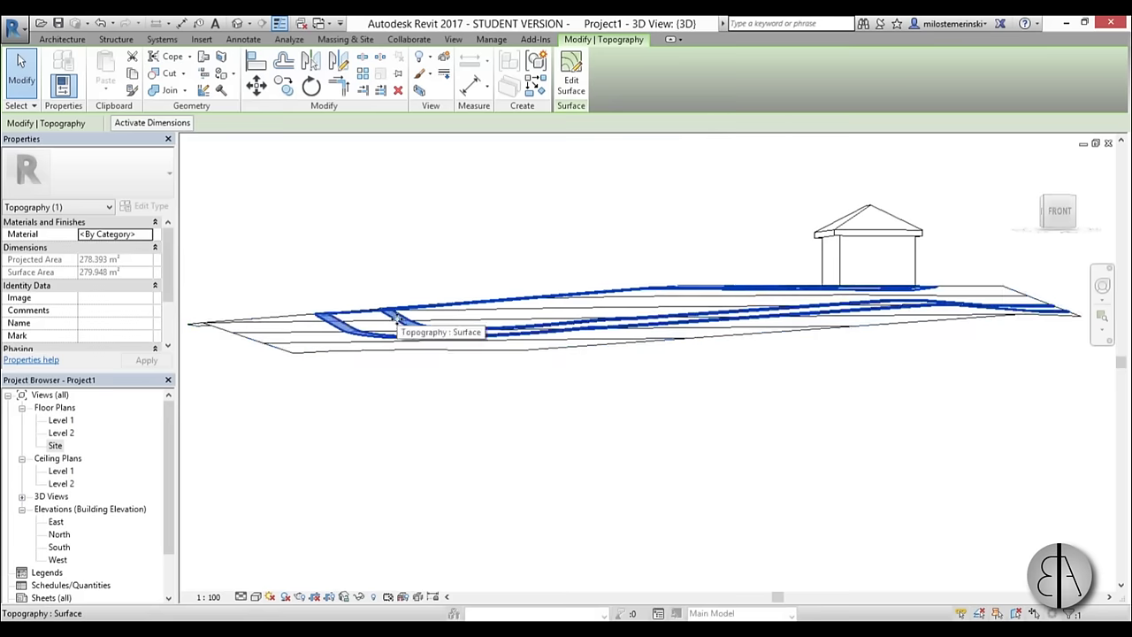
pyautogui.keyDown('shift'); pyautogui.moveTo(393, 305); pyautogui.dragTo(542, 445, button='middle'); pyautogui.keyUp('shift')
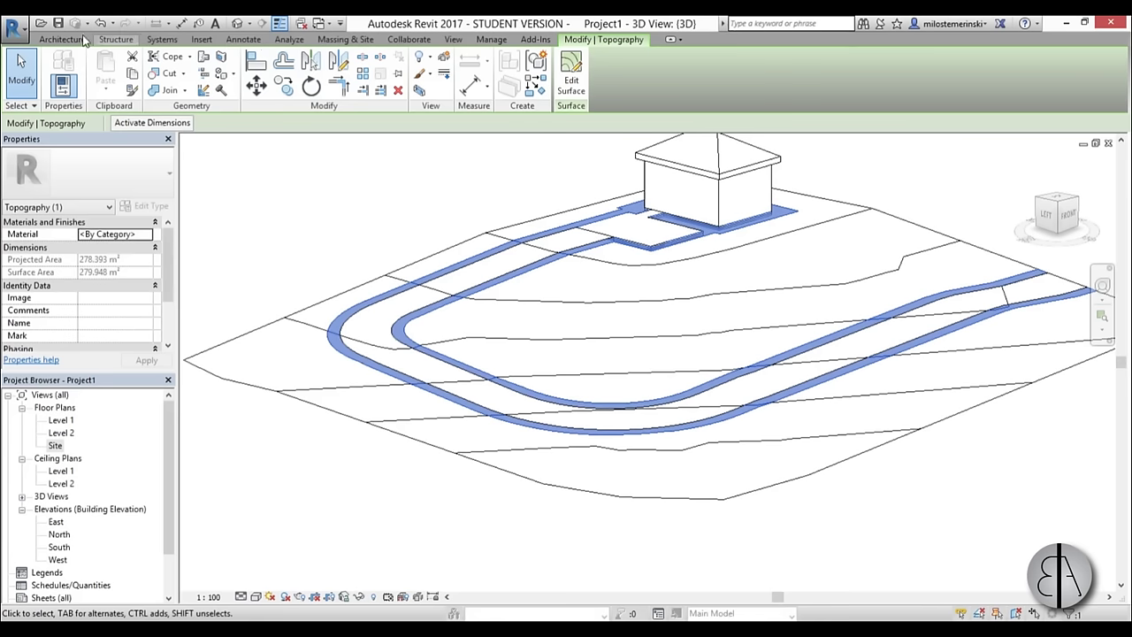
pyautogui.click(11, 35)
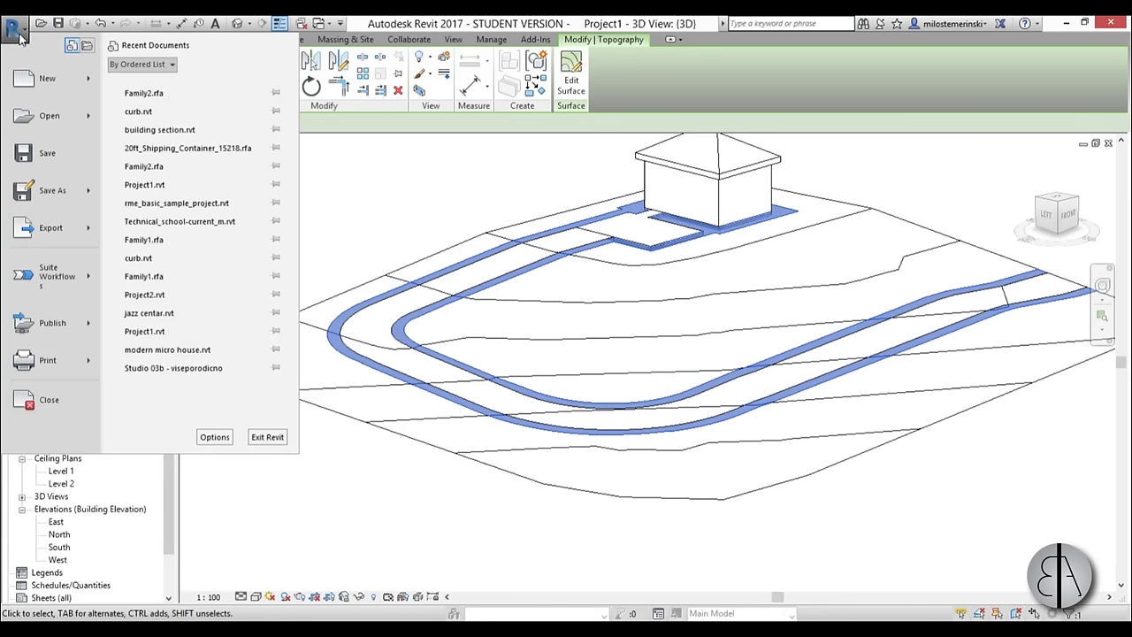
pyautogui.moveTo(75, 250)
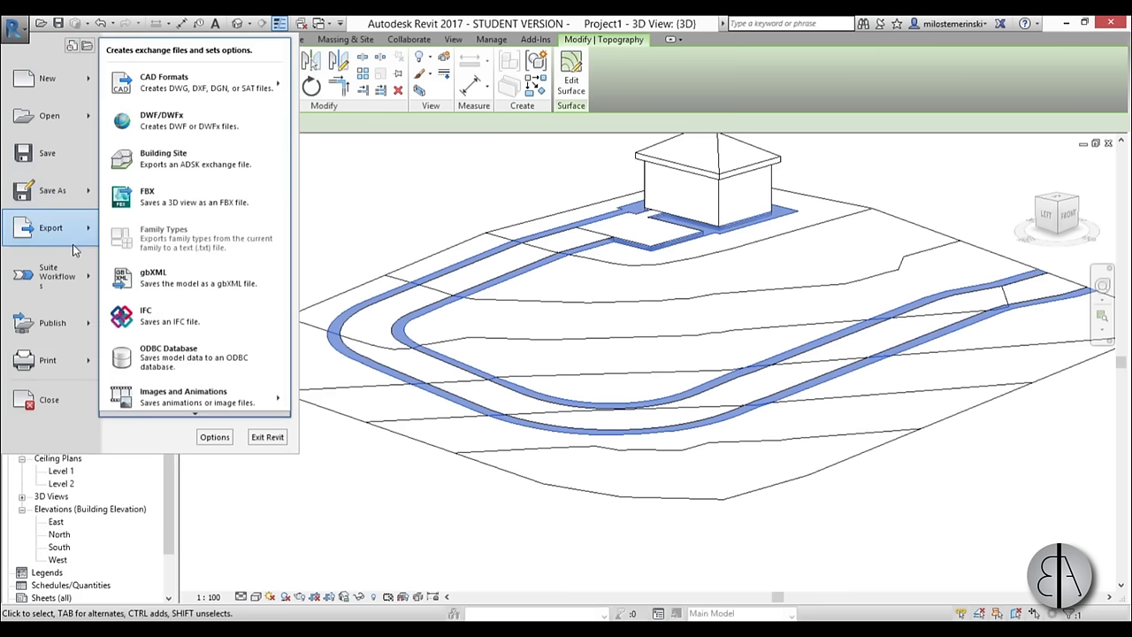
pyautogui.moveTo(186, 84)
pyautogui.click(382, 221)
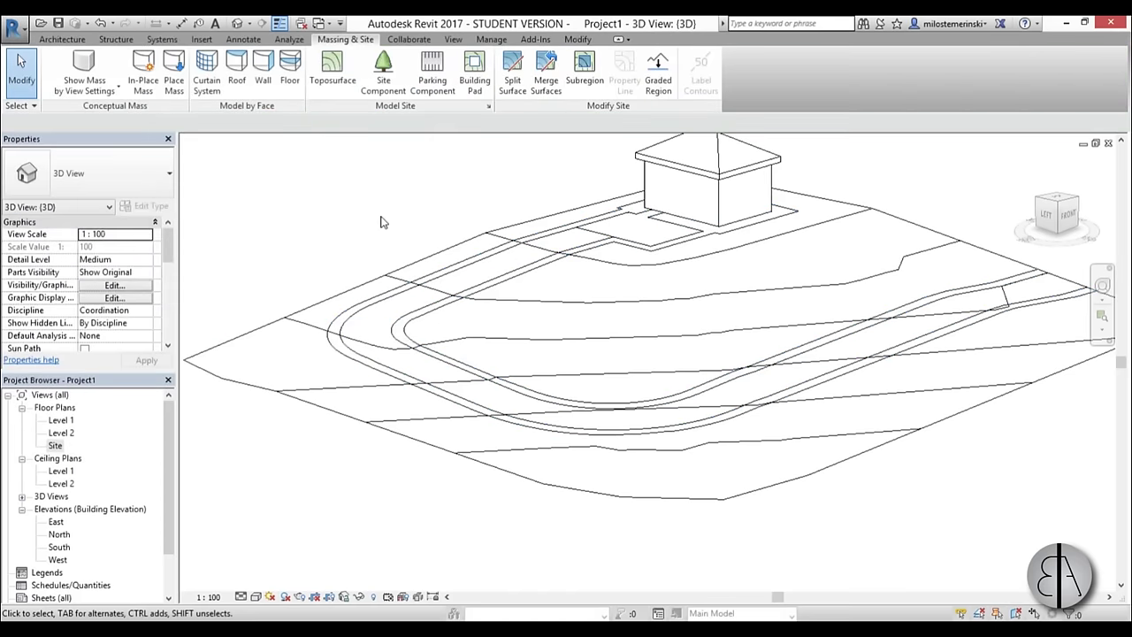
# Temporarily isolate the strip topography in the 3D view
pyautogui.click(419, 291)
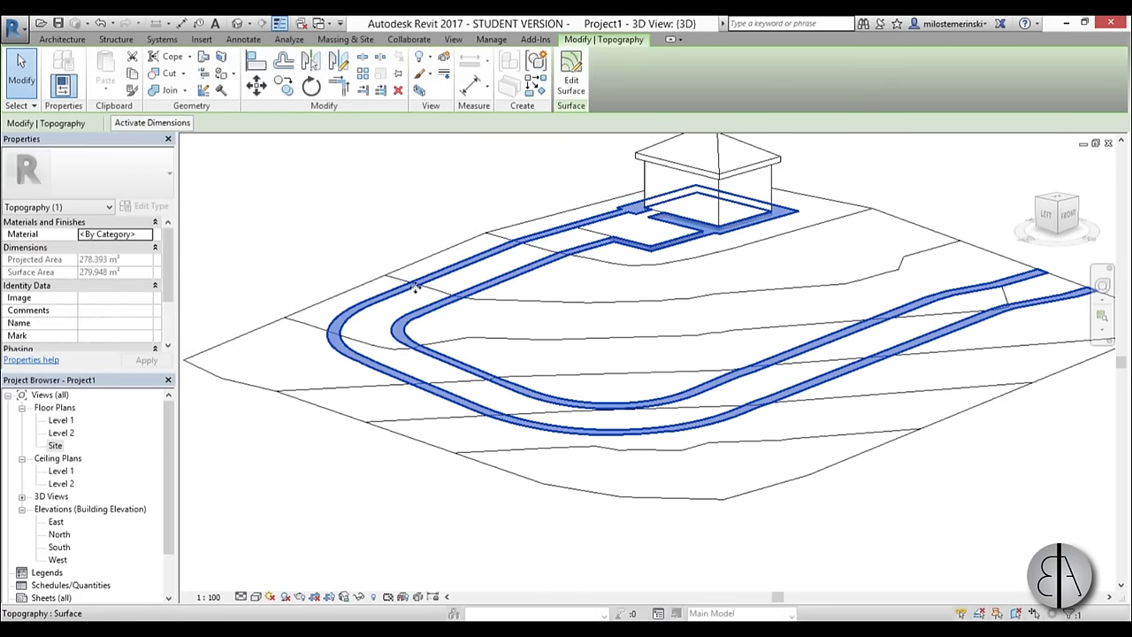
pyautogui.click(359, 598)
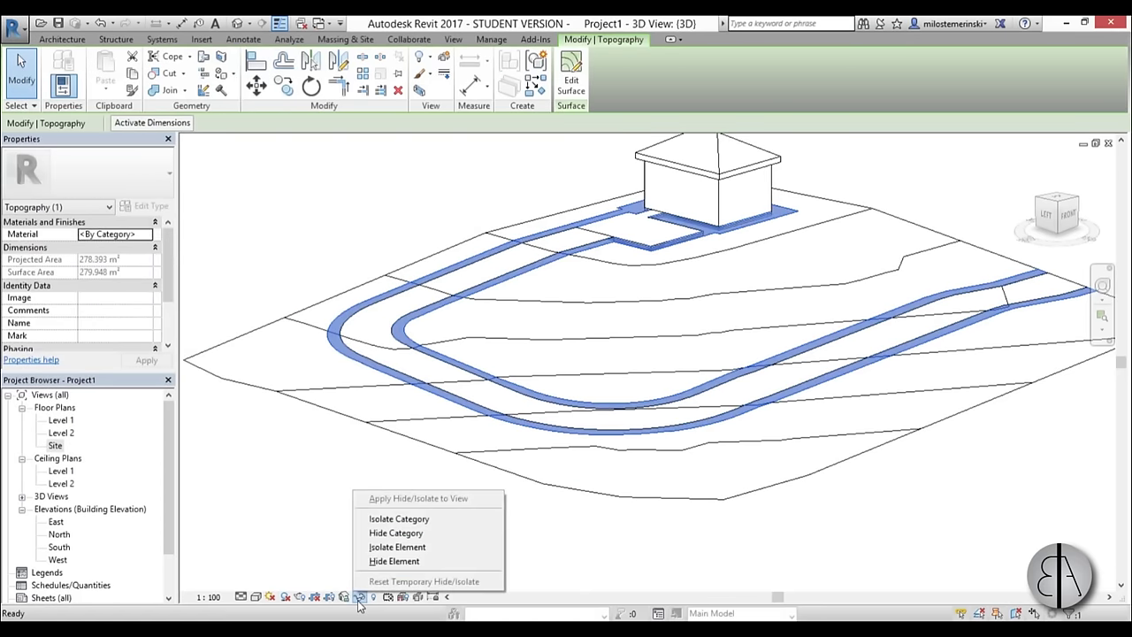
pyautogui.click(388, 548)
# Temporarily hide the building pad so only the strip topography is left in the isolated 3D view
pyautogui.keyDown('shift'); pyautogui.moveTo(388, 297); pyautogui.dragTo(558, 156, button='middle'); pyautogui.keyUp('shift')
pyautogui.scroll(4, 525, 245)
pyautogui.click(524, 246)
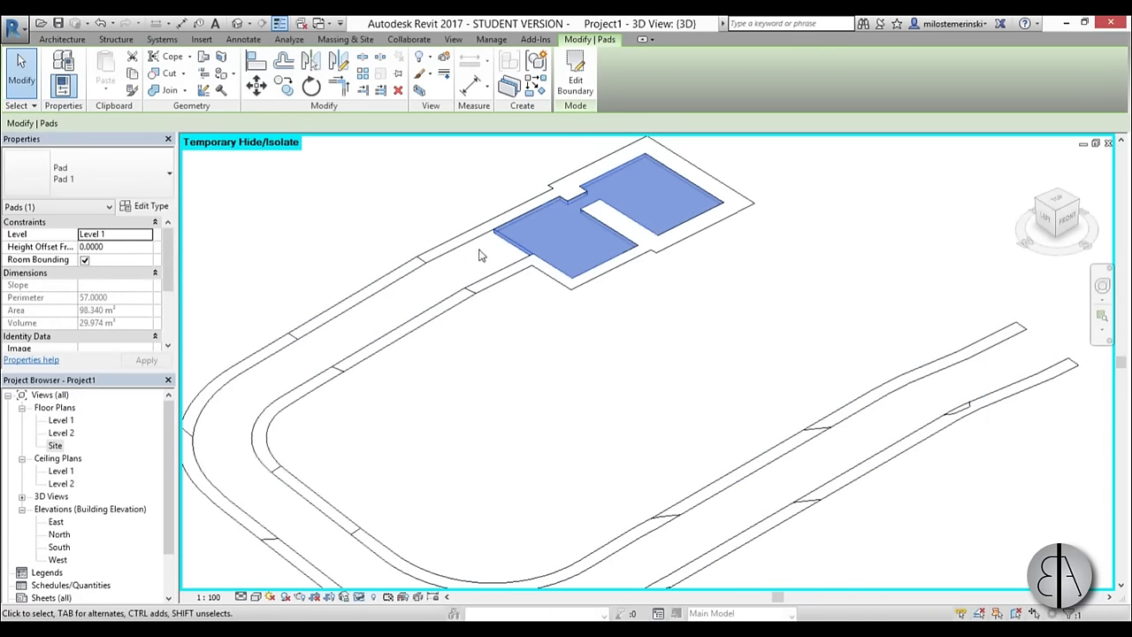
pyautogui.scroll(-2, 449, 206)
pyautogui.click(359, 597)
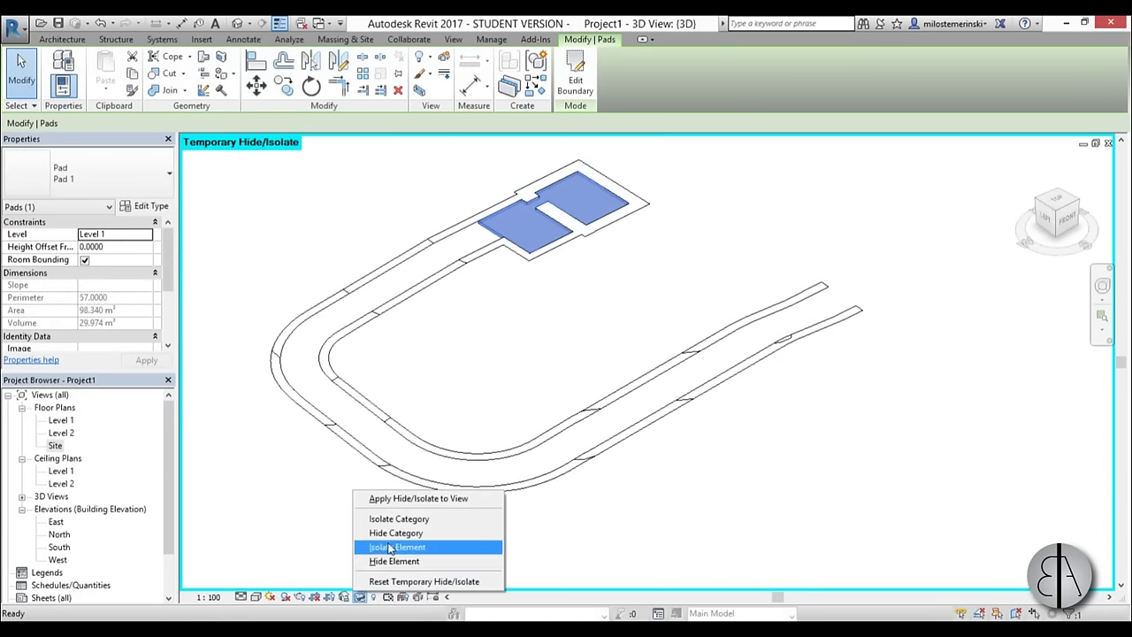
pyautogui.click(394, 560)
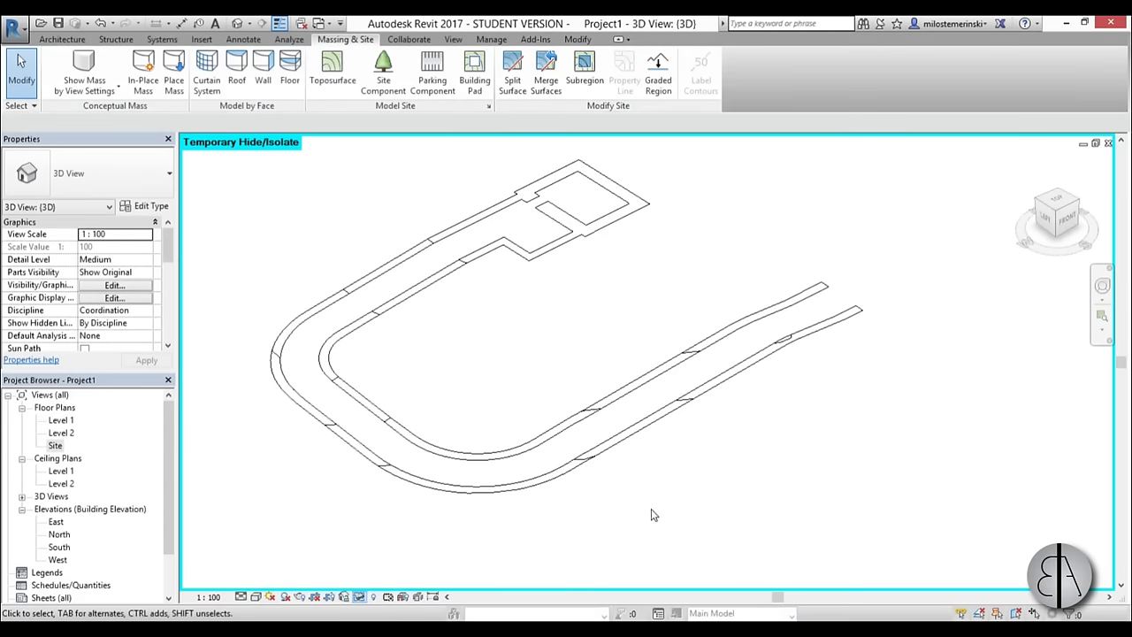
pyautogui.click(581, 277)
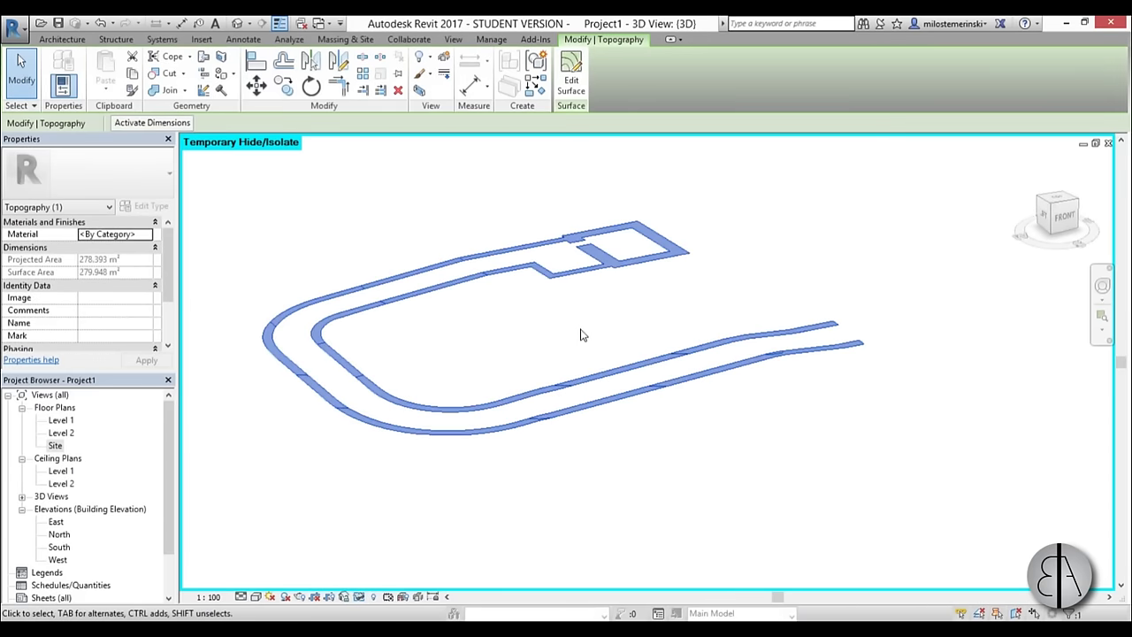
pyautogui.press('Escape')
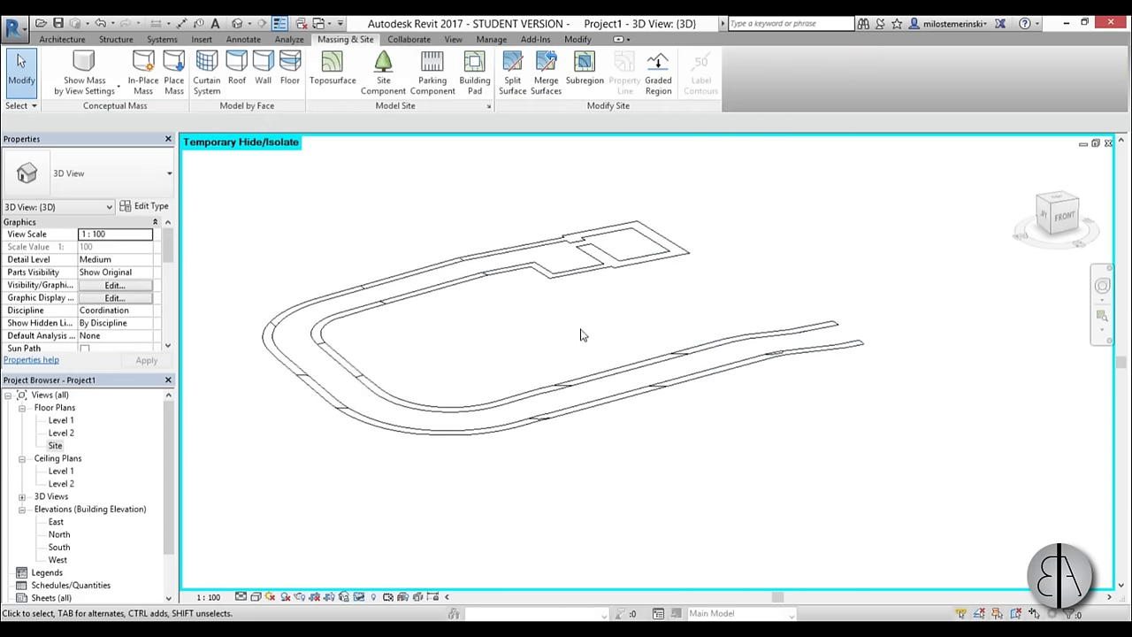
# Export the current 3D view to the Desktop as AutoCAD 2013 DWG "Project1 - 3D View - {3D}", leaving Temporary Hide/Isolate mode on
pyautogui.click(16, 28)
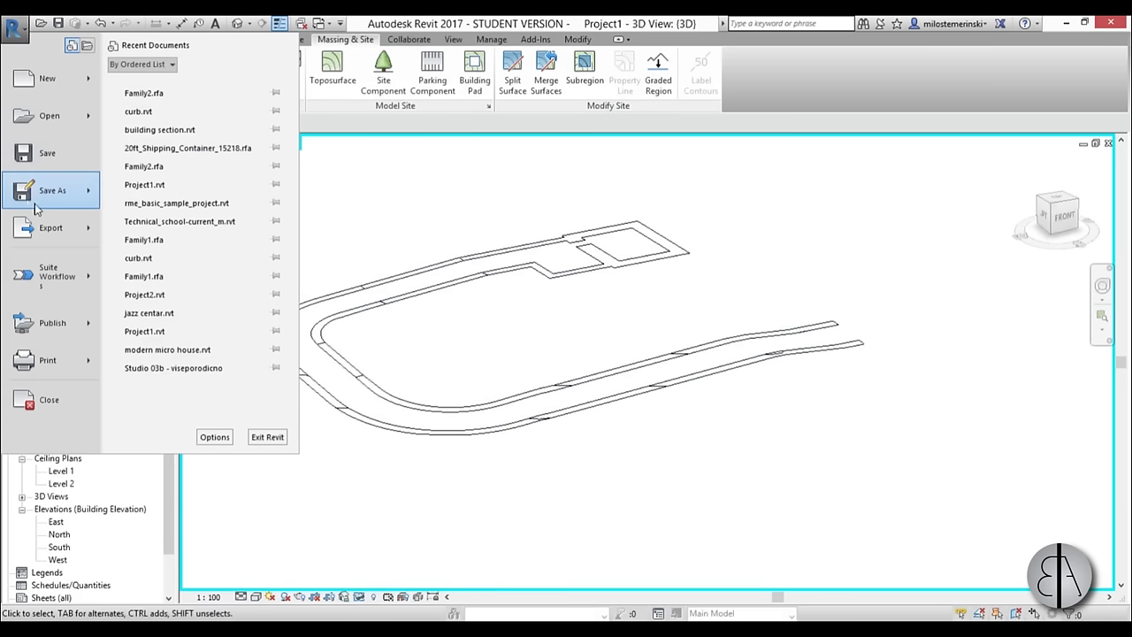
pyautogui.moveTo(48, 228)
pyautogui.moveTo(228, 96)
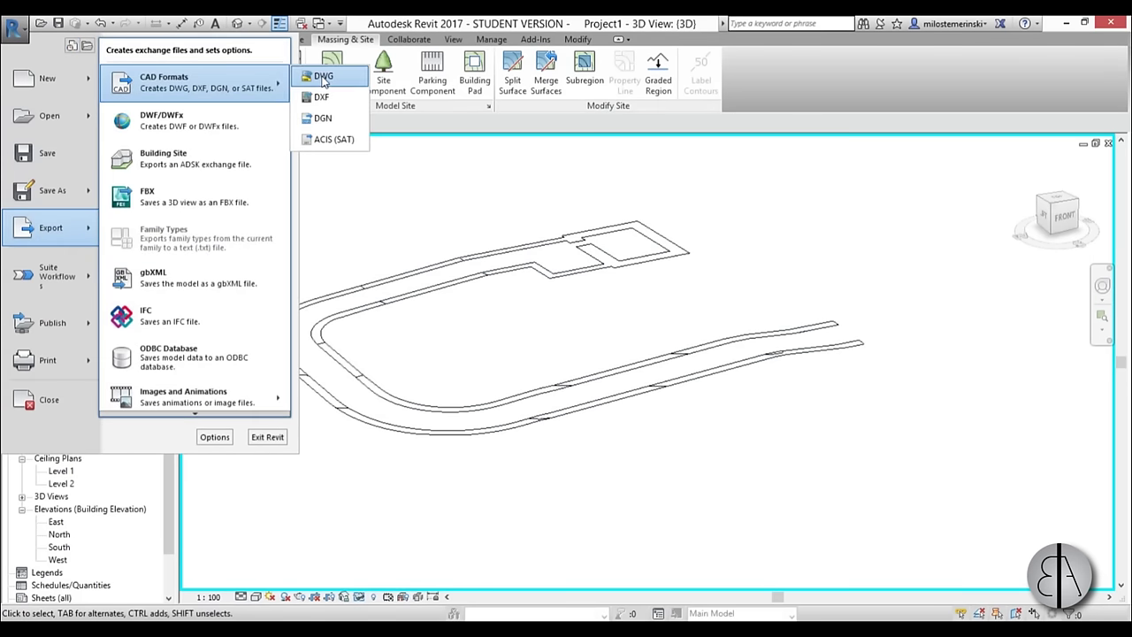
pyautogui.click(342, 80)
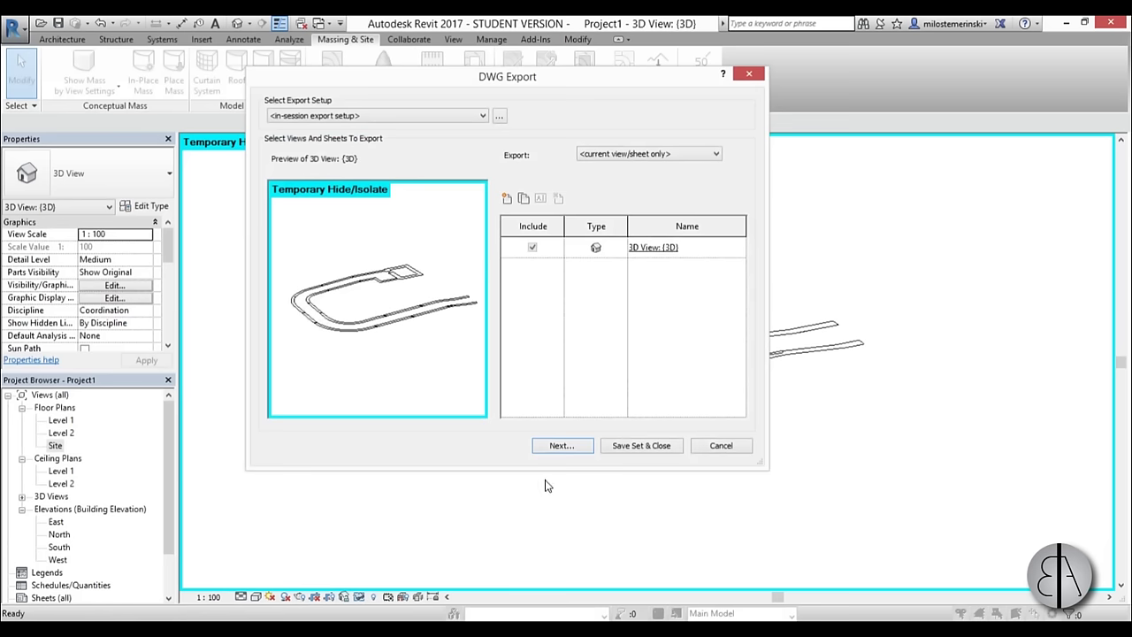
pyautogui.click(560, 445)
pyautogui.click(301, 371)
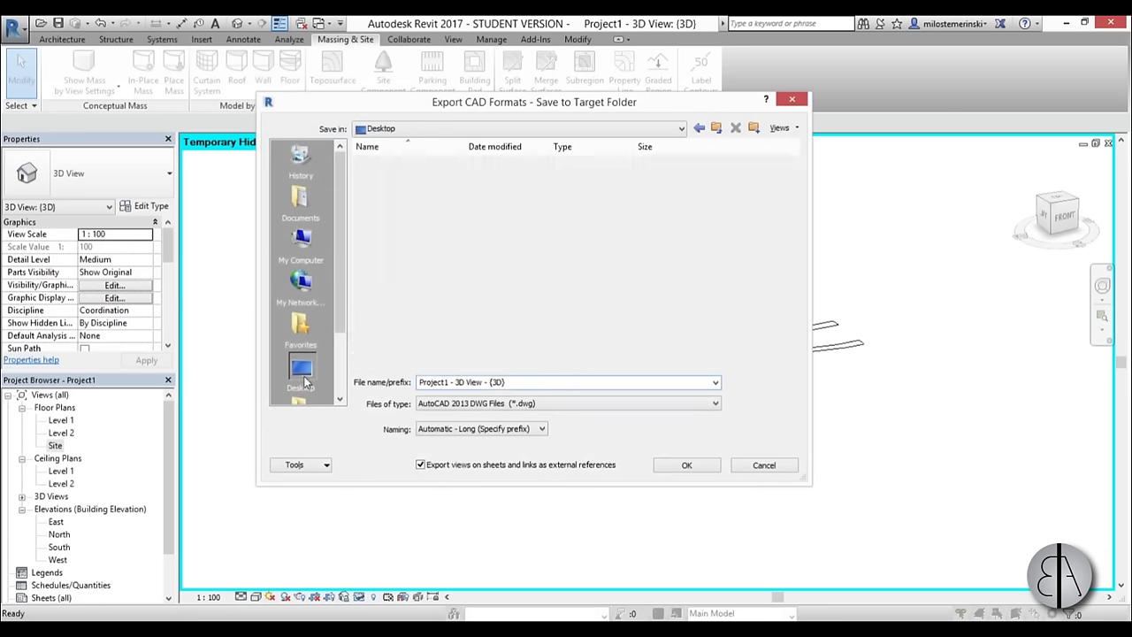
pyautogui.click(688, 465)
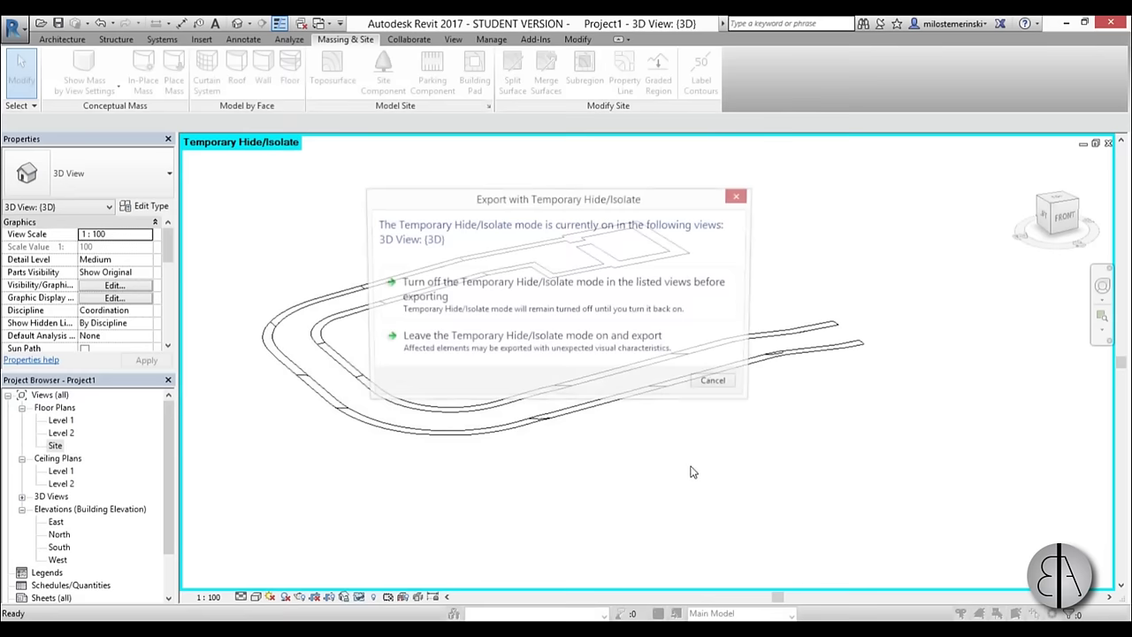
pyautogui.click(414, 340)
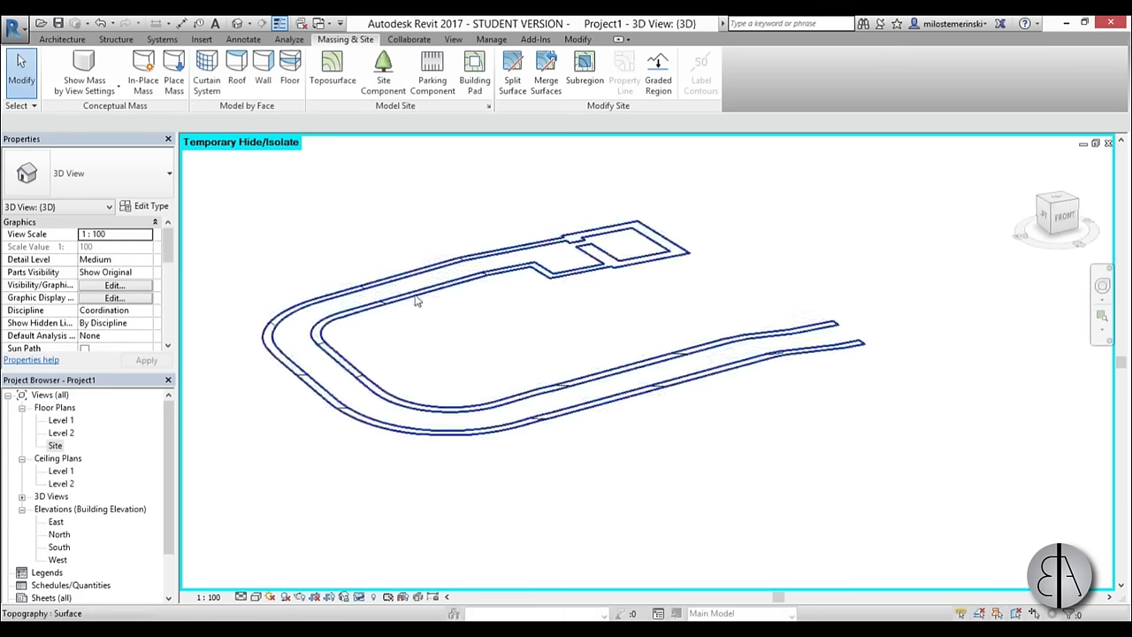
pyautogui.click(373, 597)
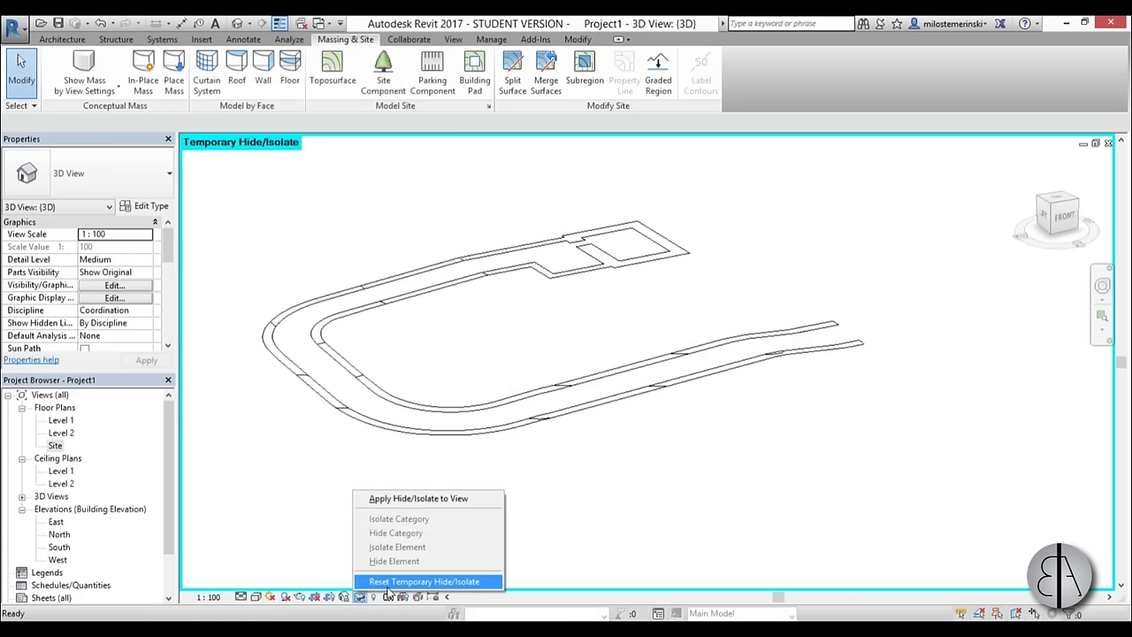
pyautogui.click(370, 579)
pyautogui.moveTo(477, 360); pyautogui.dragTo(497, 367, button='middle')
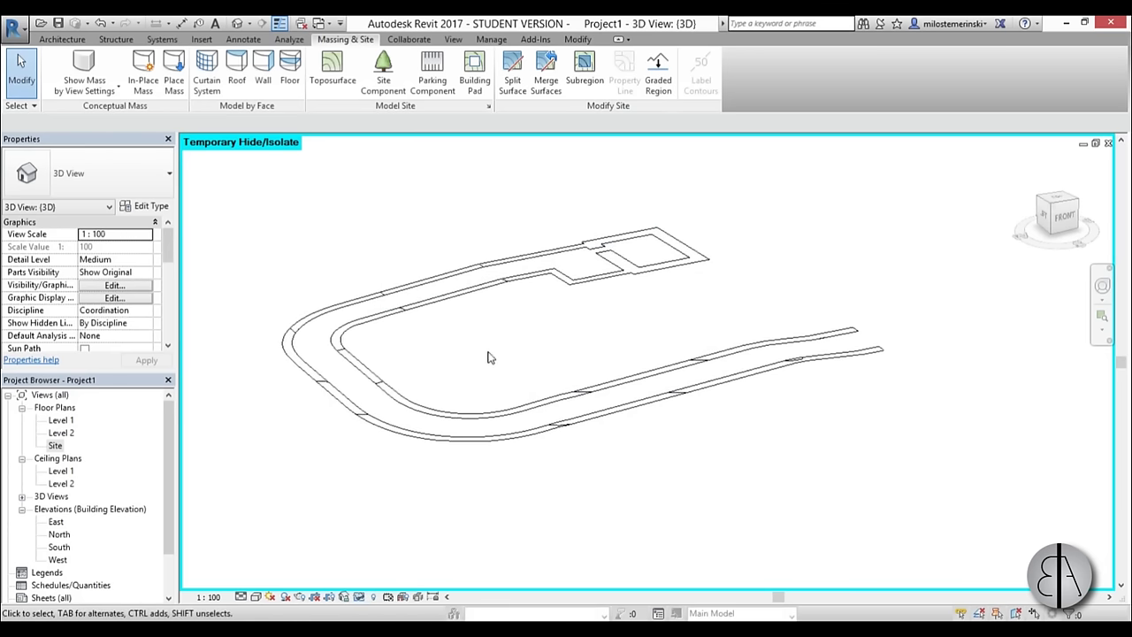
# Start an in-place mass named Mass 1
pyautogui.click(144, 86)
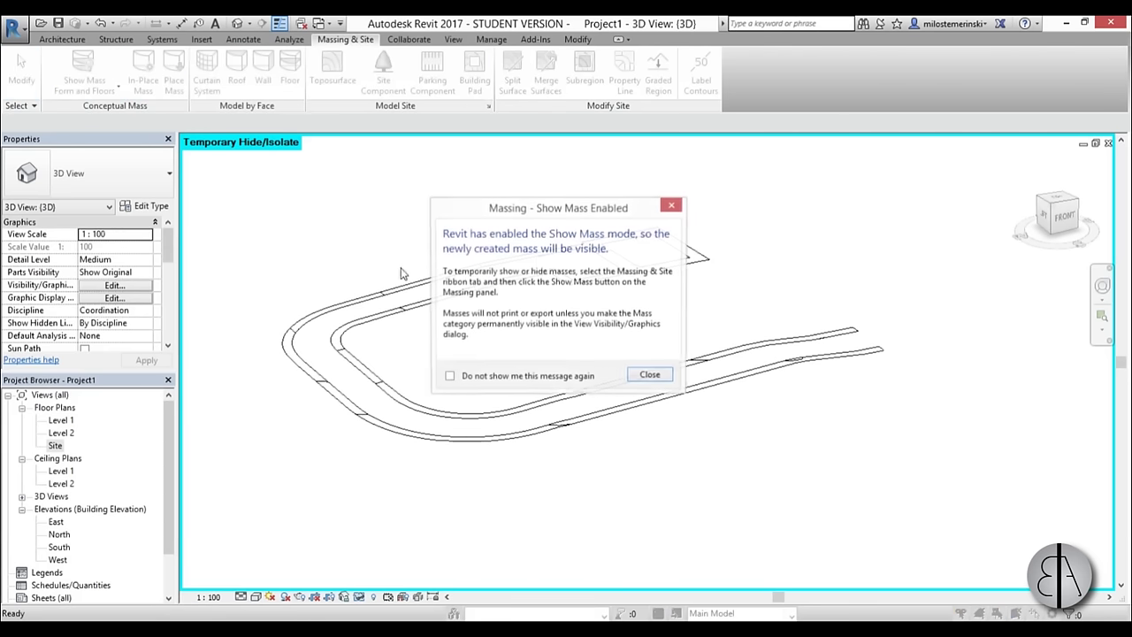
pyautogui.click(650, 377)
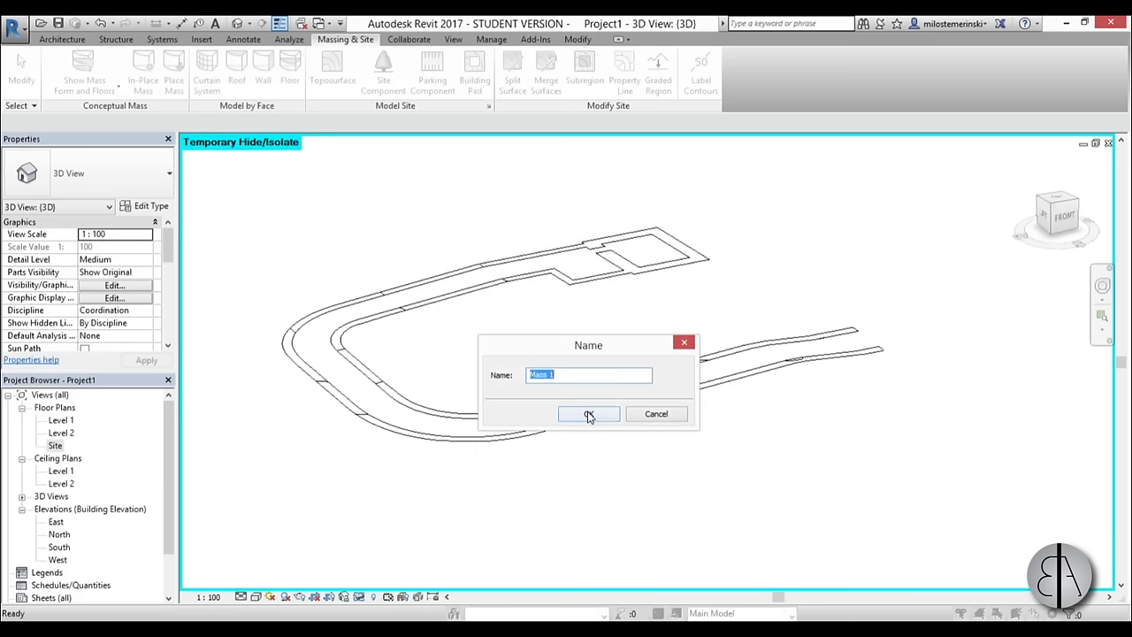
pyautogui.click(589, 415)
# Import the CAD file "Project1 - 3D View - {3D}.dwg" into the in-place mass
pyautogui.scroll(-2, 531, 320)
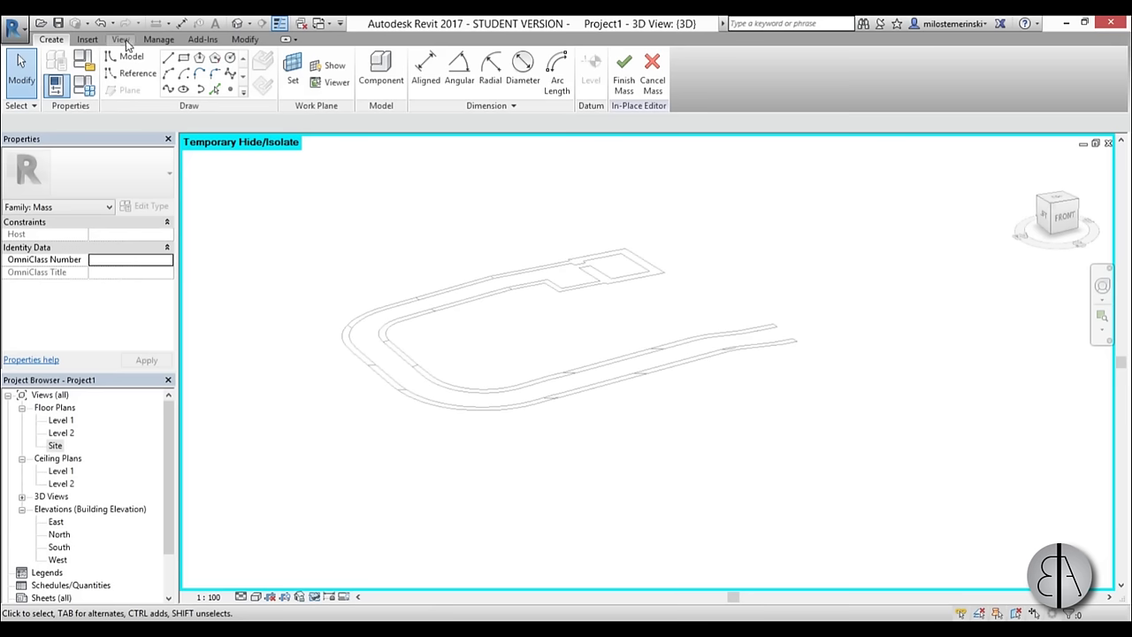
pyautogui.click(87, 39)
pyautogui.click(239, 78)
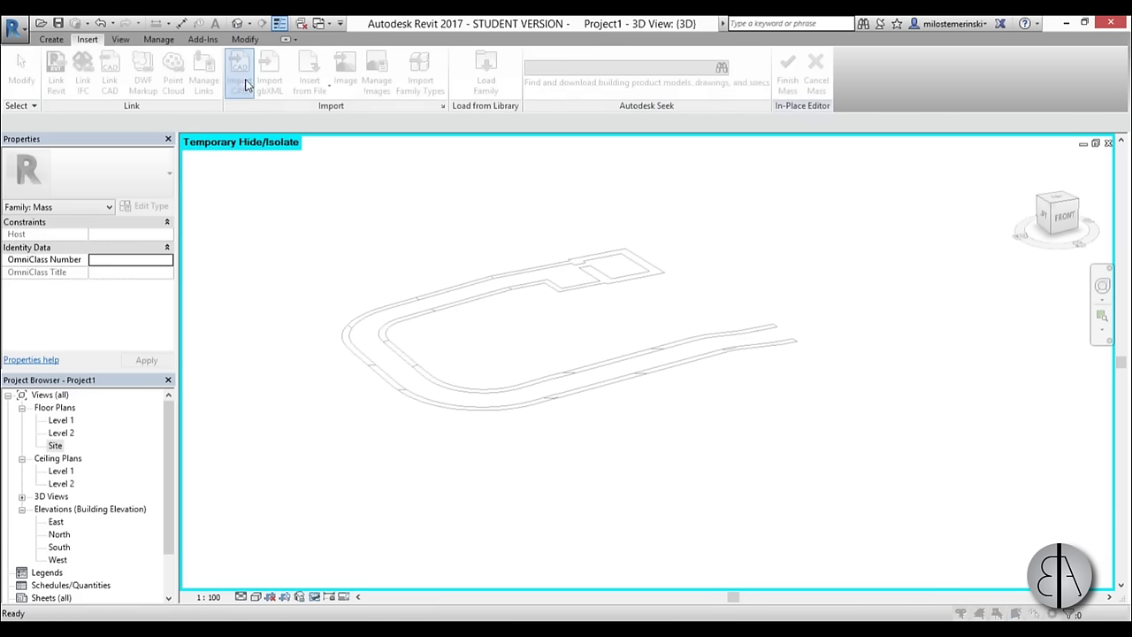
pyautogui.doubleClick(390, 233)
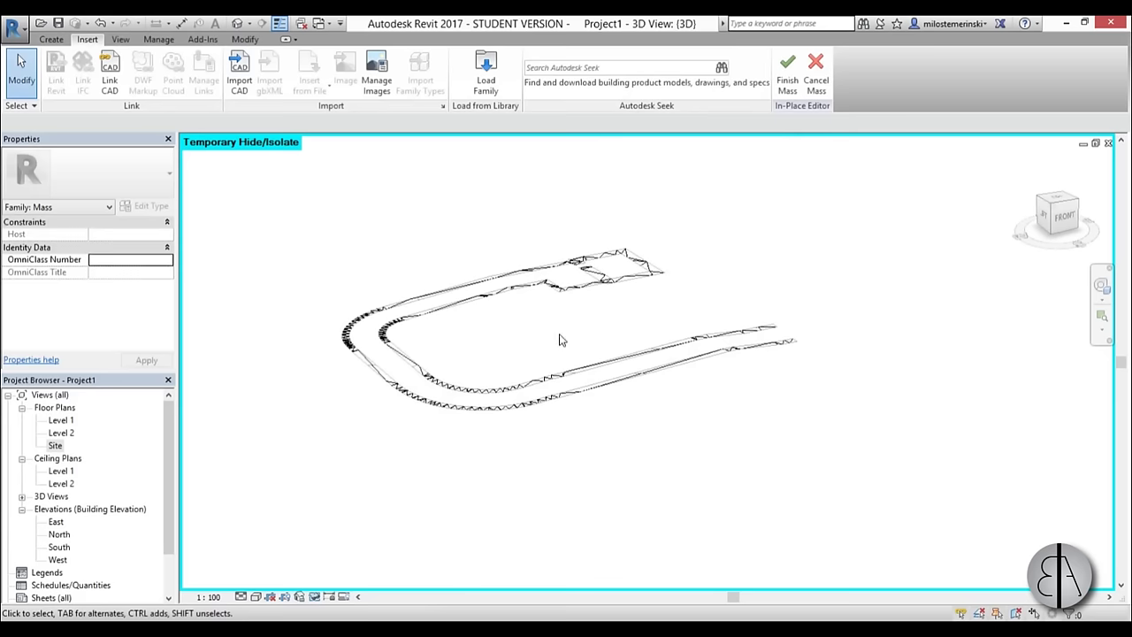
# Select the imported DWG and inspect its lines along the road and around the house in 3D
pyautogui.click(597, 320)
pyautogui.scroll(3, 610, 314)
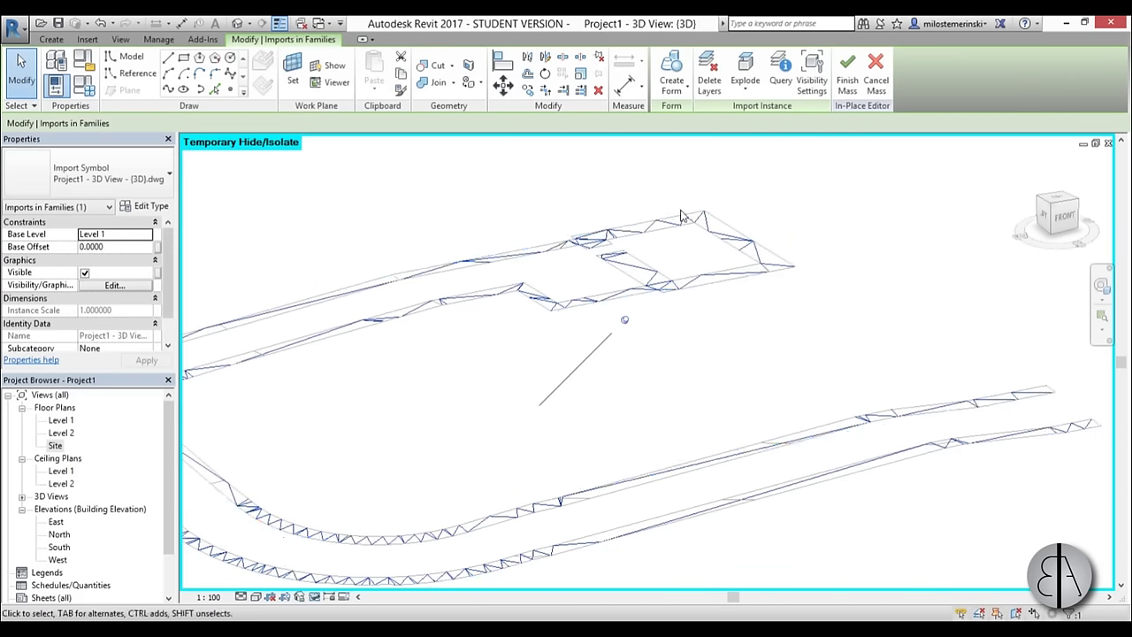
pyautogui.scroll(-2, 681, 215)
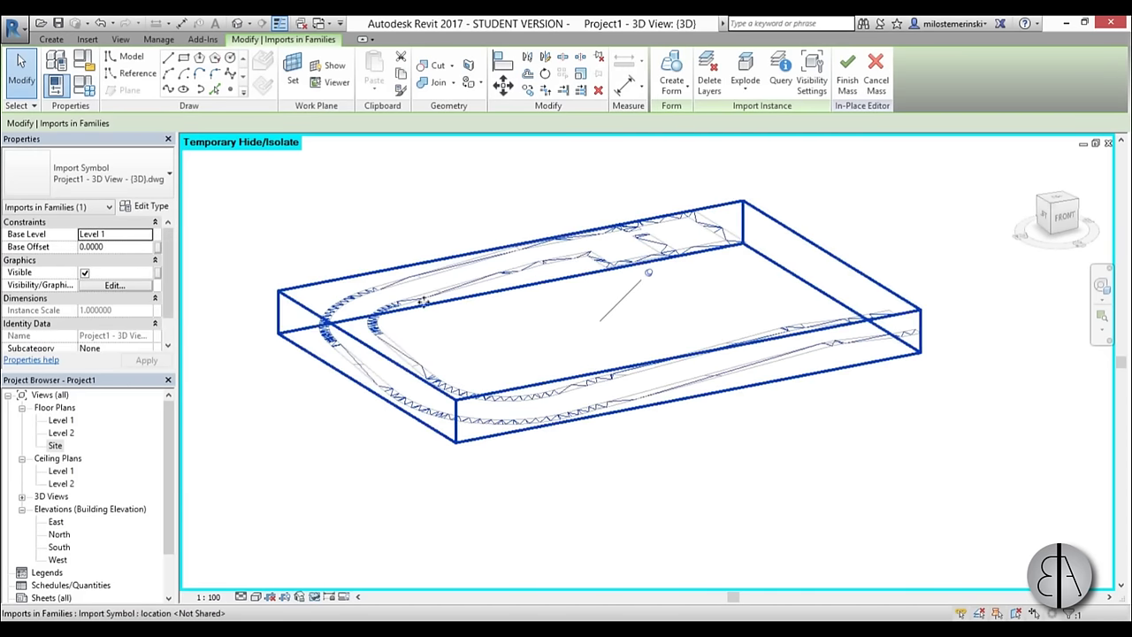
pyautogui.keyDown('shift'); pyautogui.moveTo(883, 308); pyautogui.dragTo(589, 500, button='middle'); pyautogui.keyUp('shift')
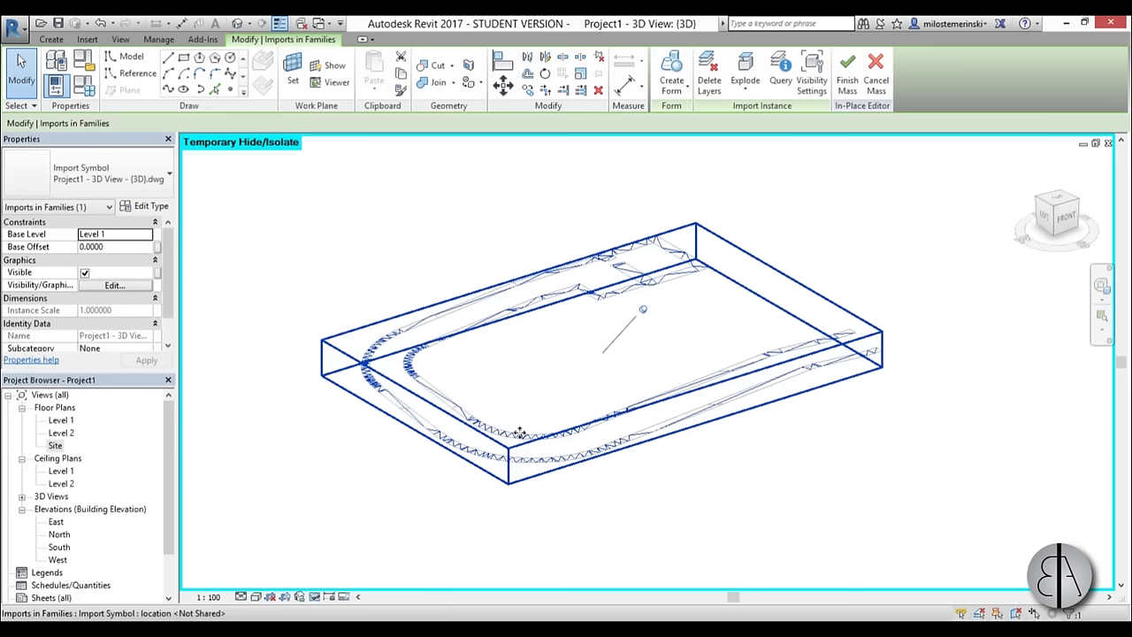
# Finish the in-place mass, dismiss the mesh geometry warning and check the resulting strip mass
pyautogui.click(528, 358)
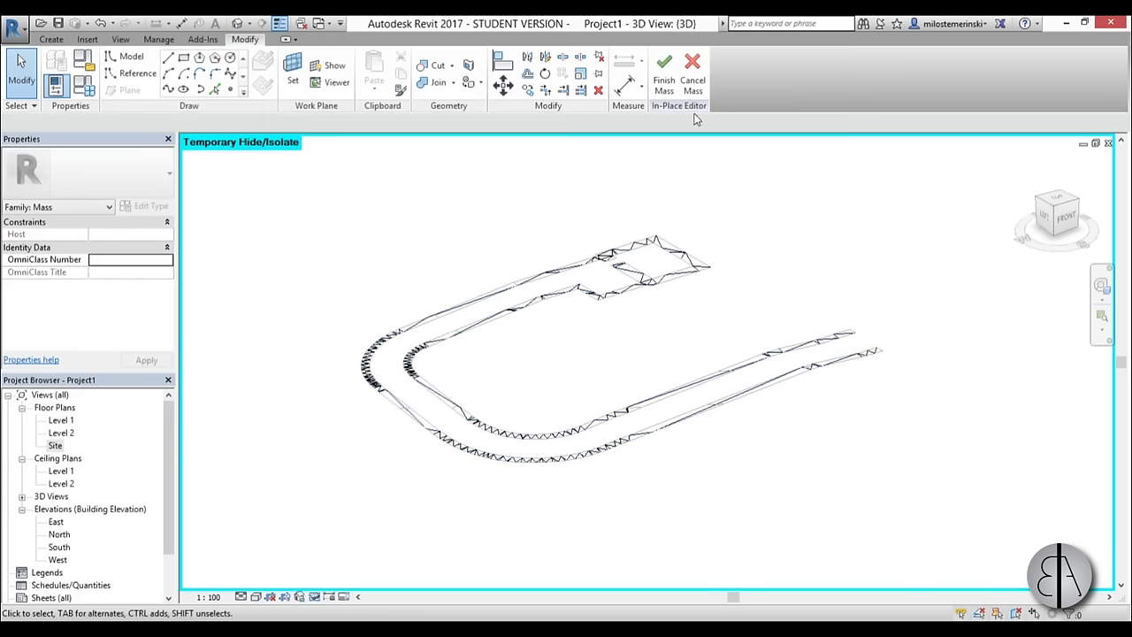
pyautogui.click(664, 81)
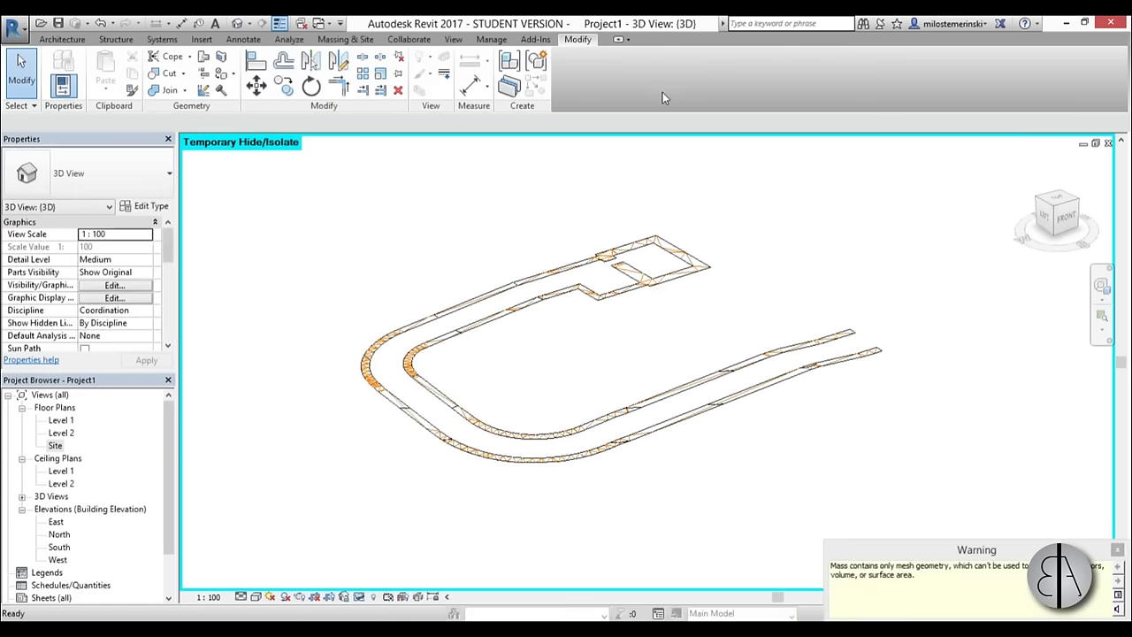
pyautogui.click(1117, 550)
pyautogui.click(612, 447)
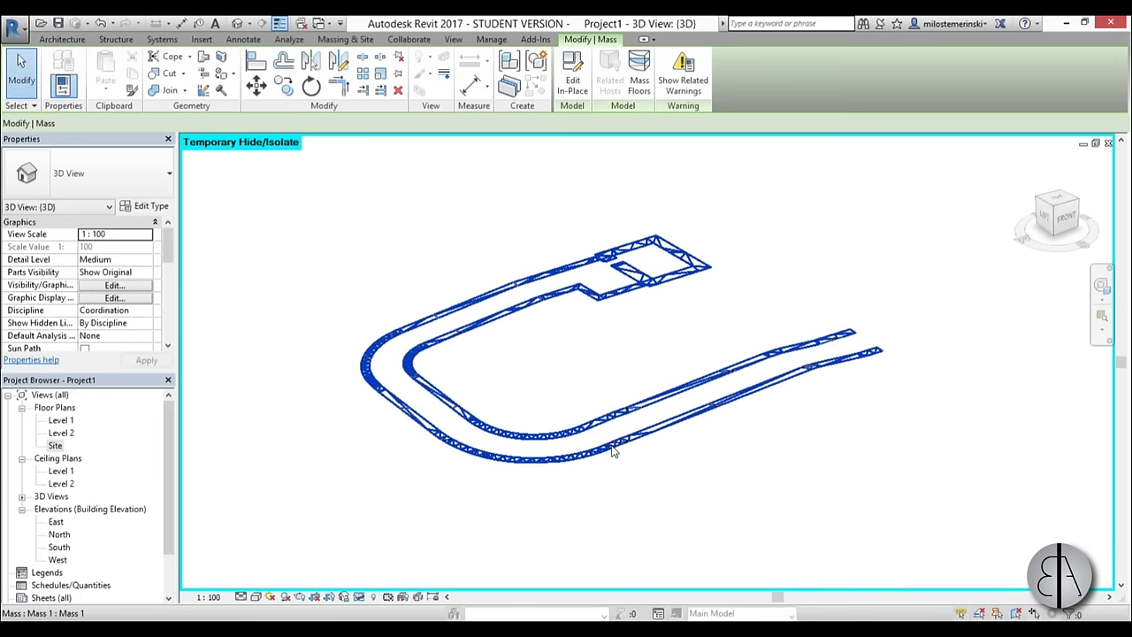
pyautogui.click(601, 473)
pyautogui.click(580, 457)
pyautogui.click(594, 503)
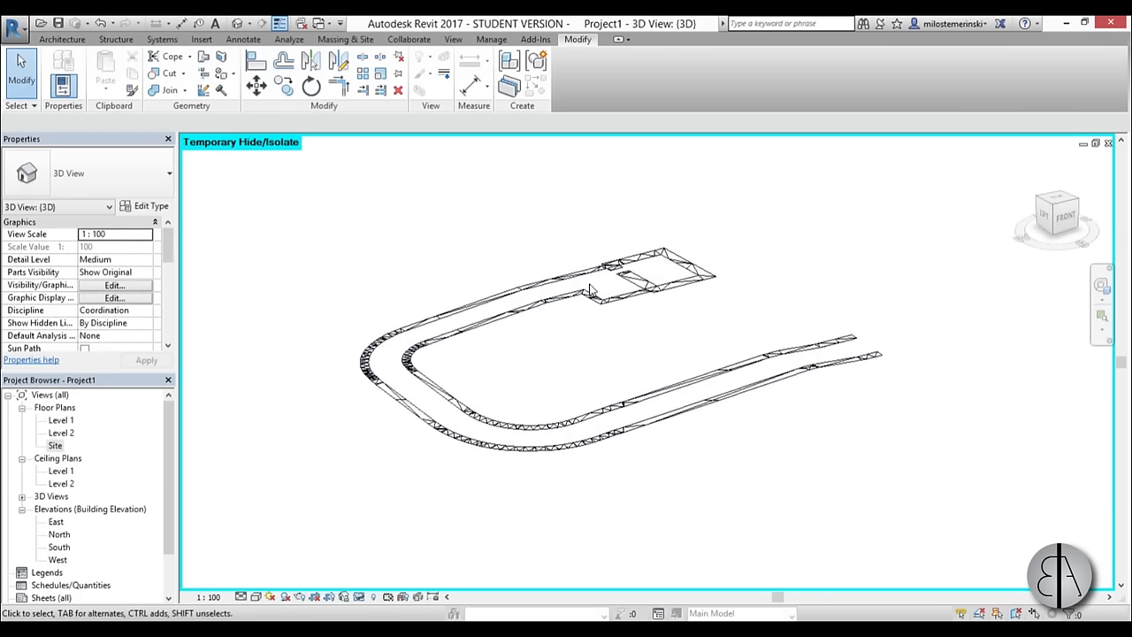
pyautogui.scroll(4, 551, 309)
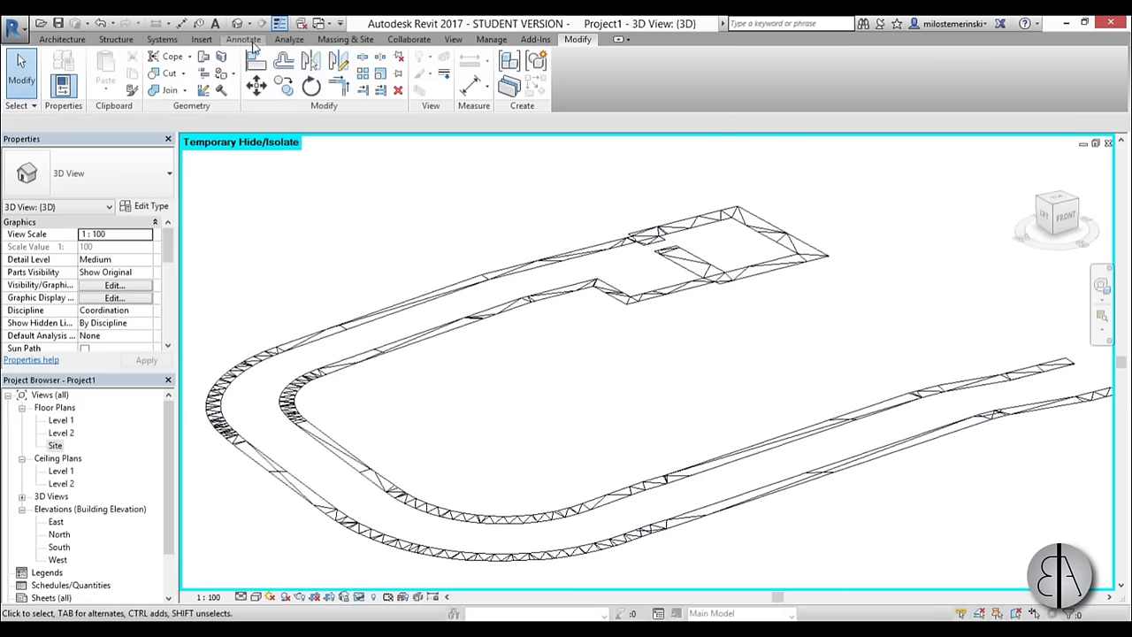
# Start a roof by face and duplicate the Generic - 400mm roof type as "Generic - 400mm 2"
pyautogui.click(329, 41)
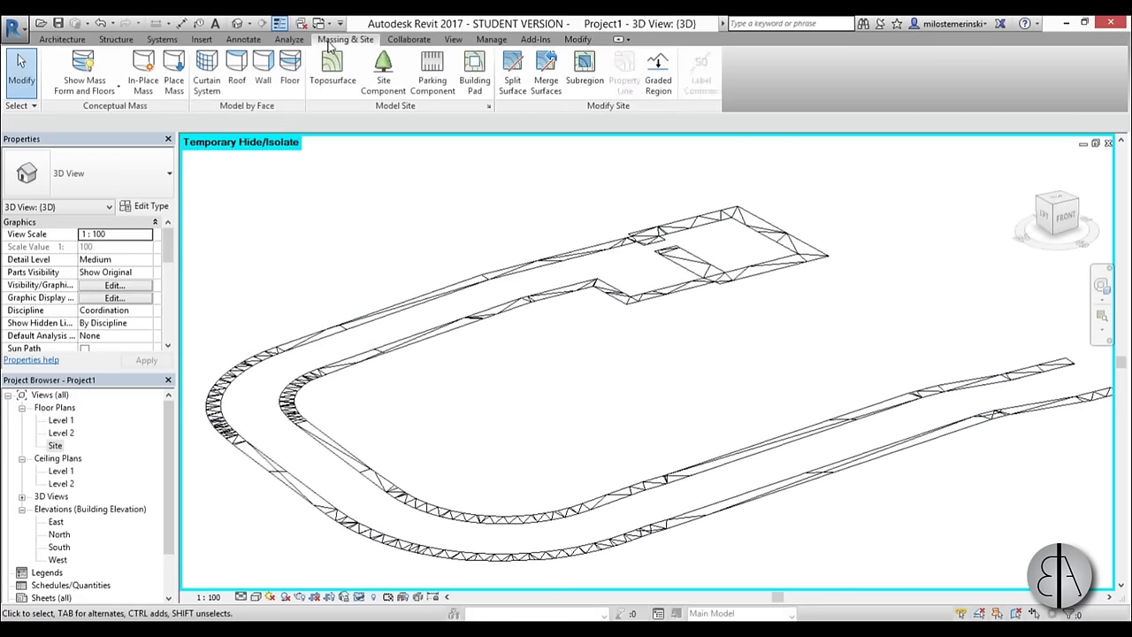
pyautogui.click(236, 78)
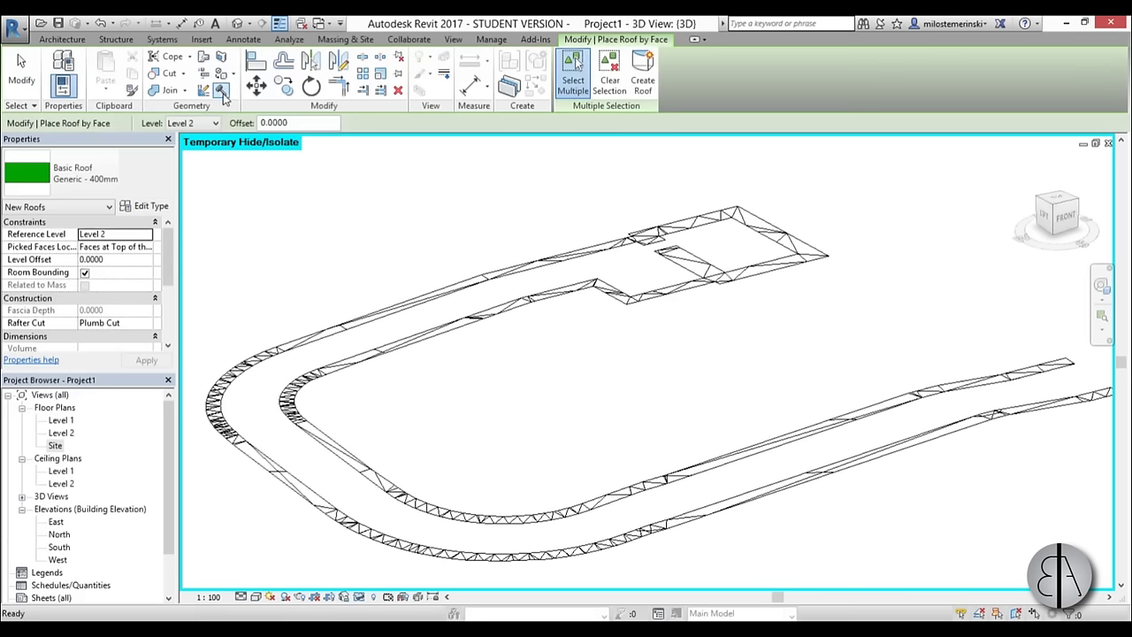
pyautogui.click(150, 206)
pyautogui.click(929, 103)
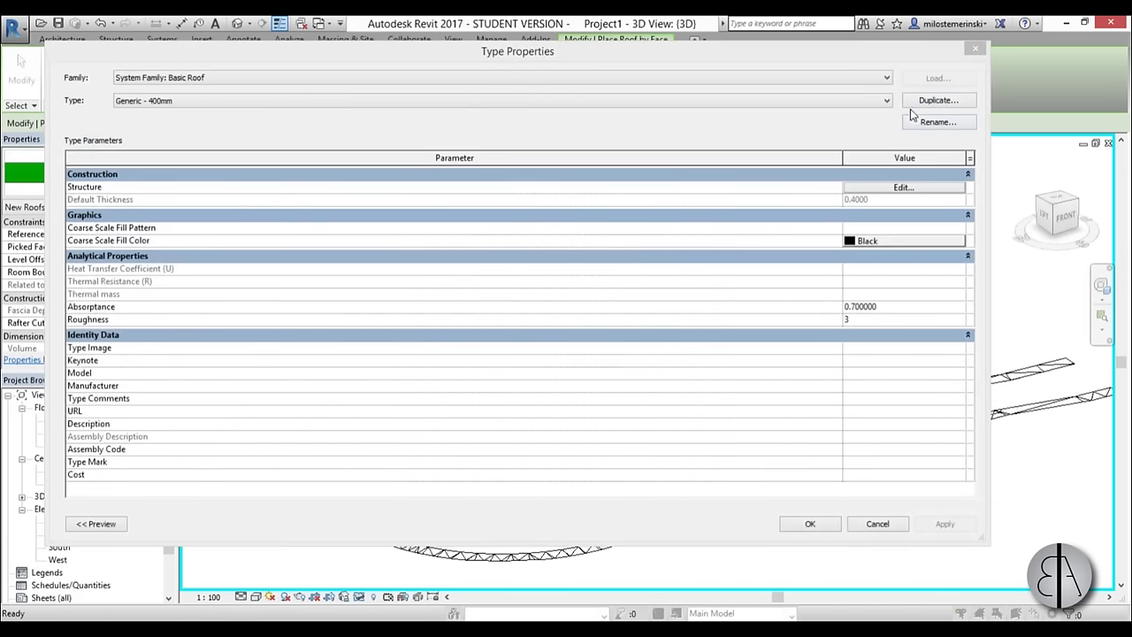
pyautogui.click(594, 416)
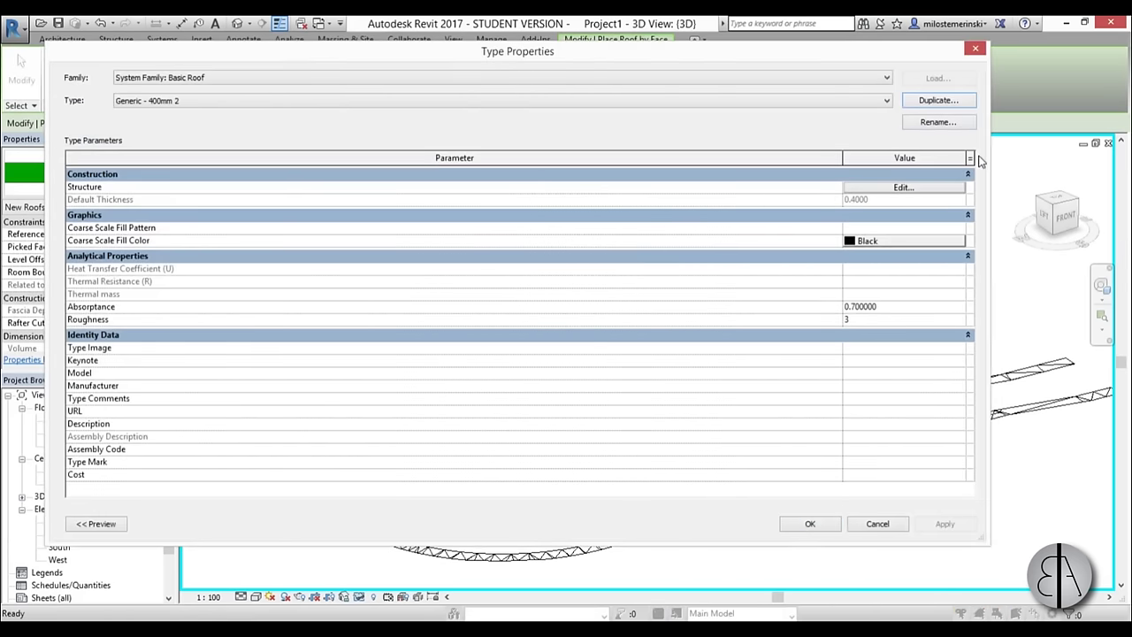
# Set the new roof type's structure layer to 0.2000 thickness with the material Concrete, Sand/Cement Screed
pyautogui.click(906, 188)
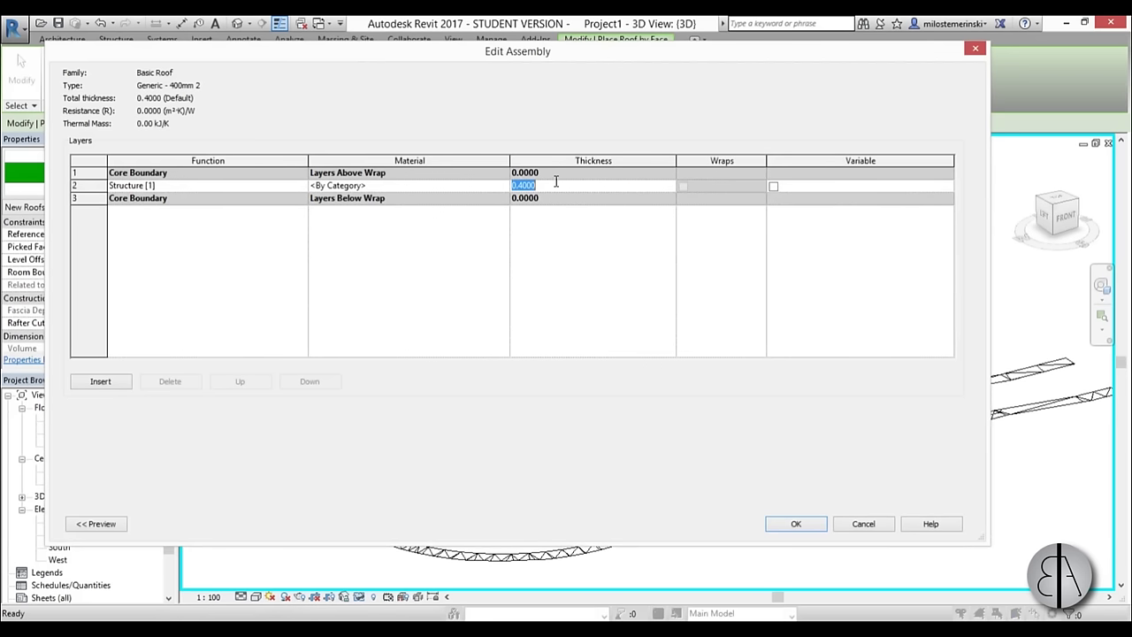
pyautogui.click(500, 189)
pyautogui.click(503, 186)
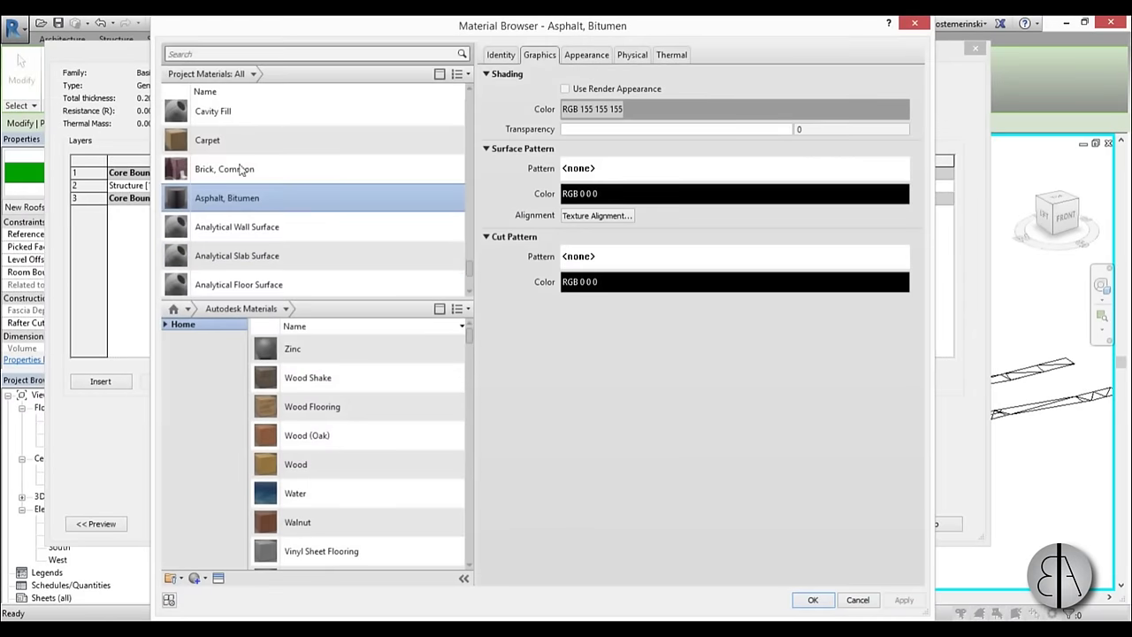
pyautogui.click(263, 53)
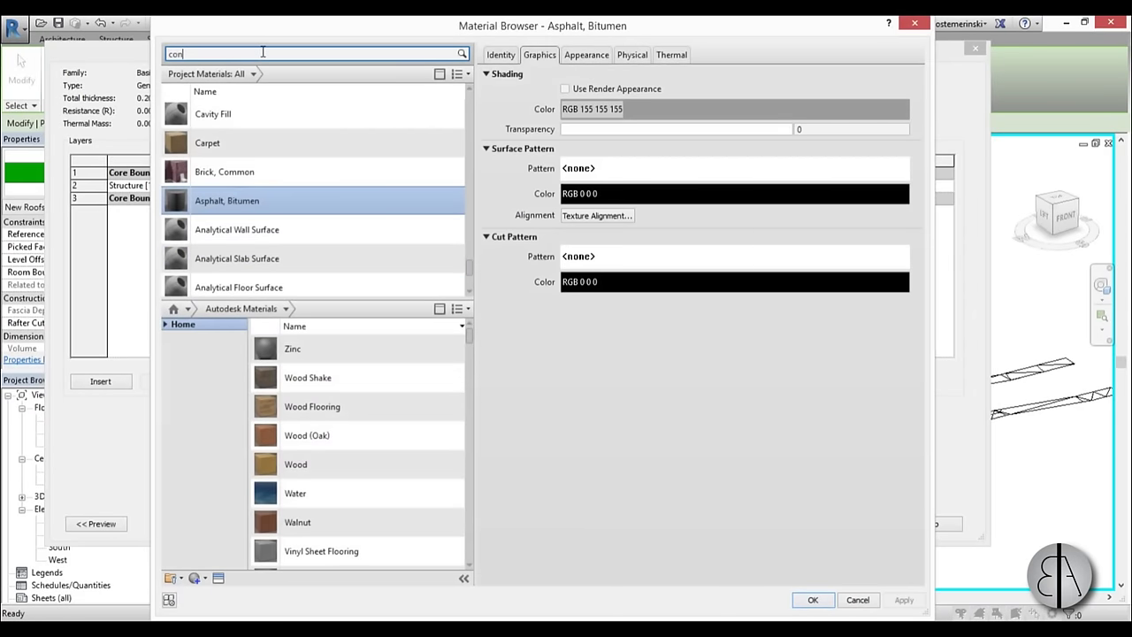
pyautogui.write('con')
pyautogui.click(266, 160)
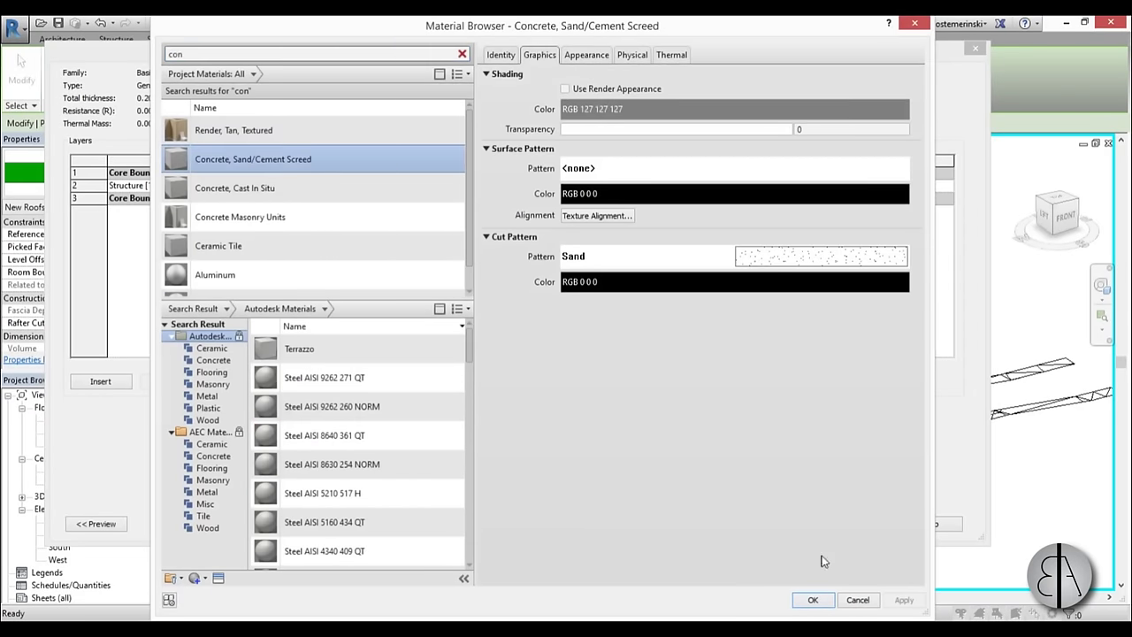
pyautogui.click(813, 600)
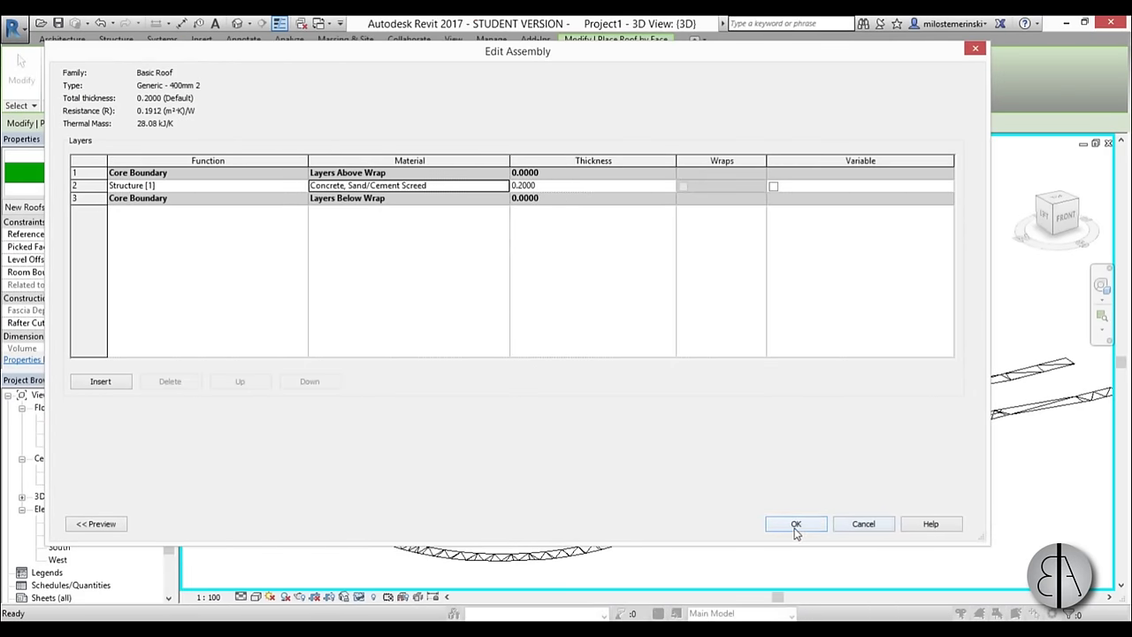
pyautogui.click(796, 523)
pyautogui.click(804, 523)
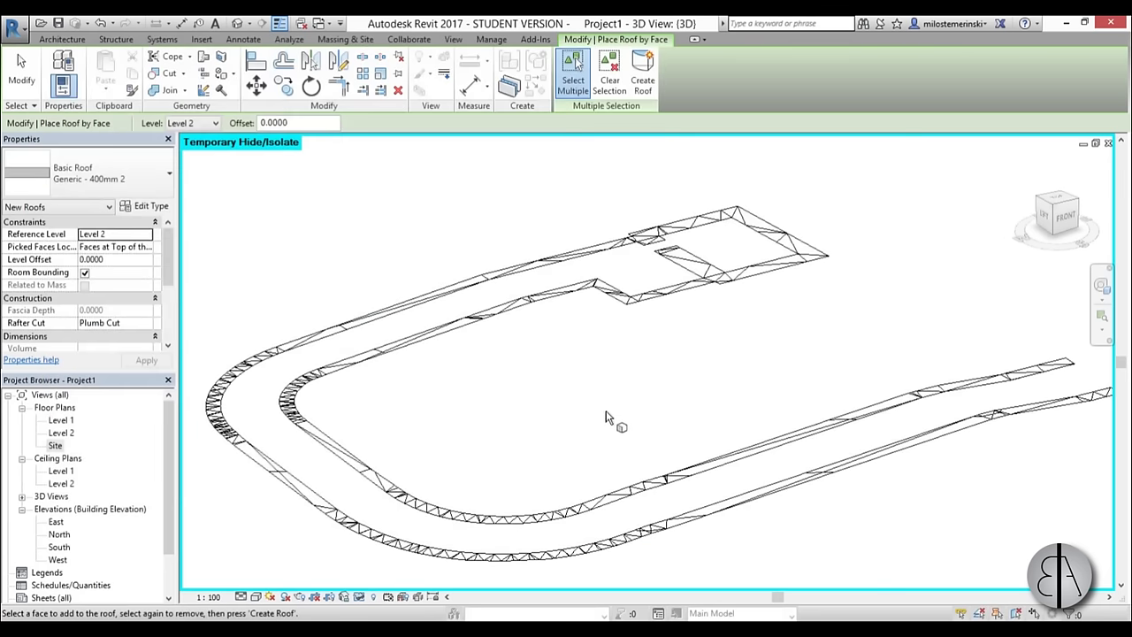
# Create the roof by face from all faces of the strip mass along the road and house
pyautogui.scroll(-3, 786, 319)
pyautogui.moveTo(377, 197); pyautogui.dragTo(1008, 533)
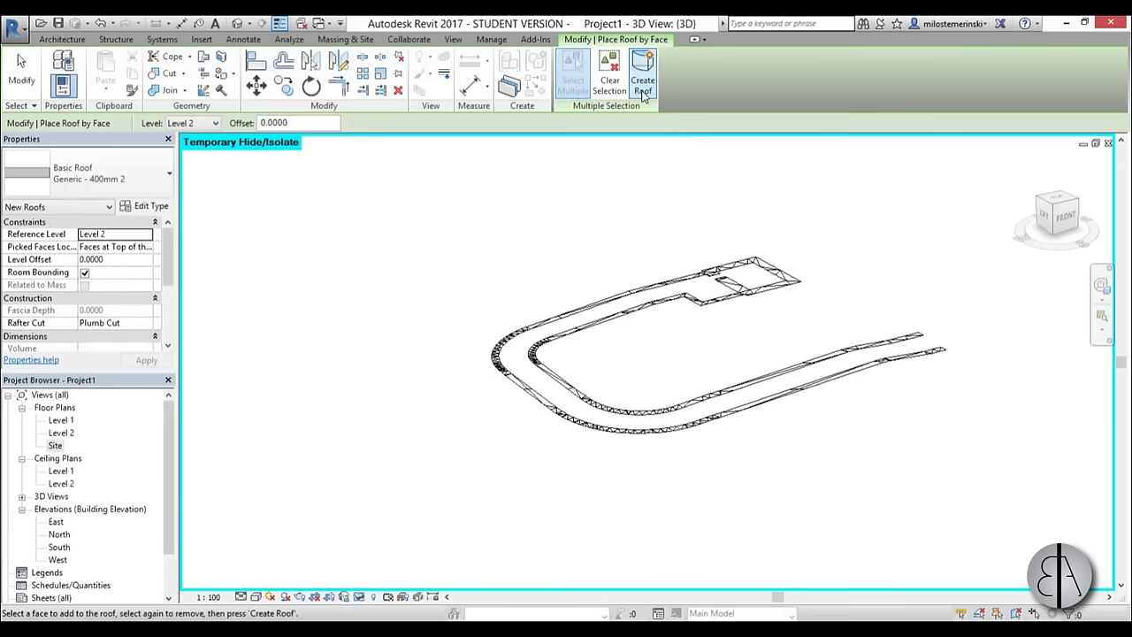
pyautogui.click(642, 84)
pyautogui.scroll(5, 725, 330)
pyautogui.scroll(6, 725, 329)
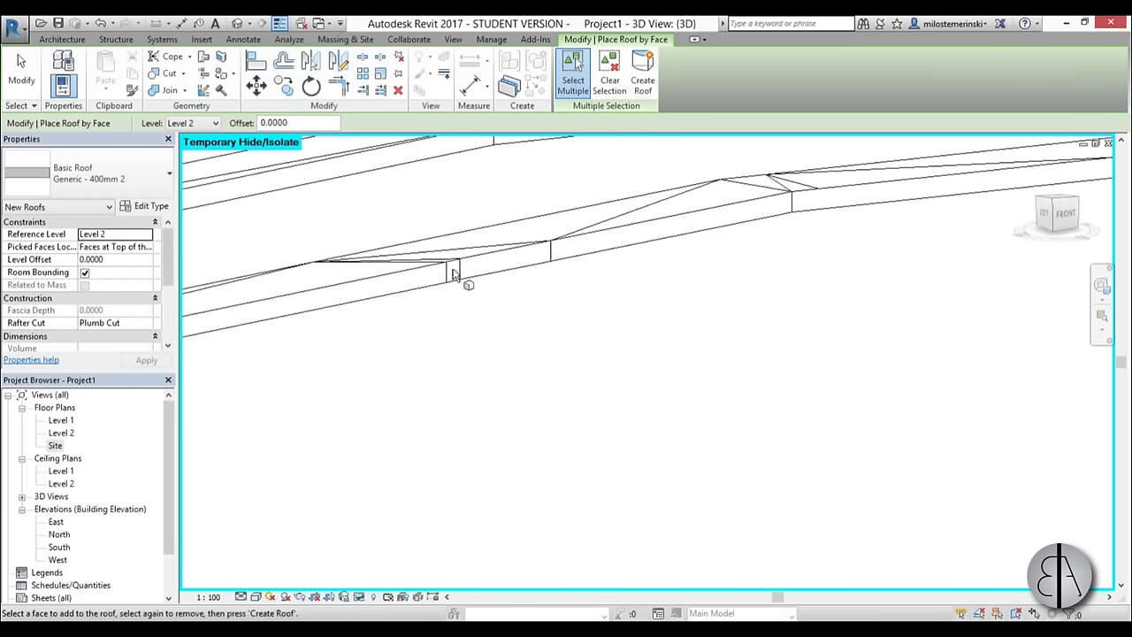
pyautogui.click(23, 78)
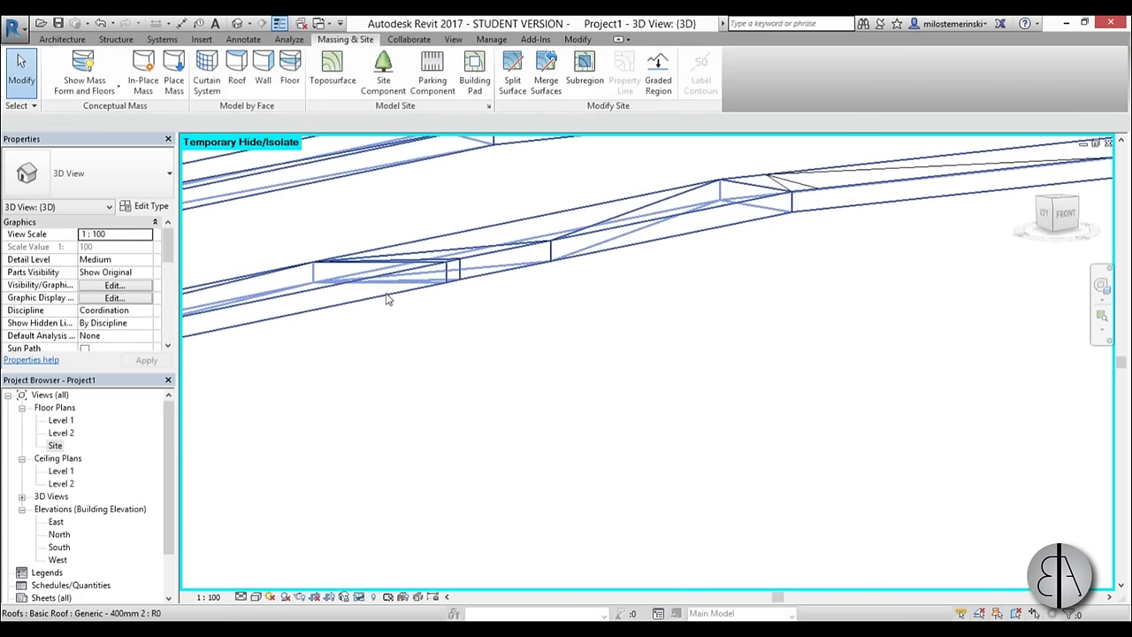
# Set the level offset of the curb roof to 0.2000
pyautogui.scroll(-5, 448, 301)
pyautogui.click(640, 343)
pyautogui.keyDown('shift'); pyautogui.moveTo(639, 344); pyautogui.dragTo(628, 380, button='middle'); pyautogui.keyUp('shift')
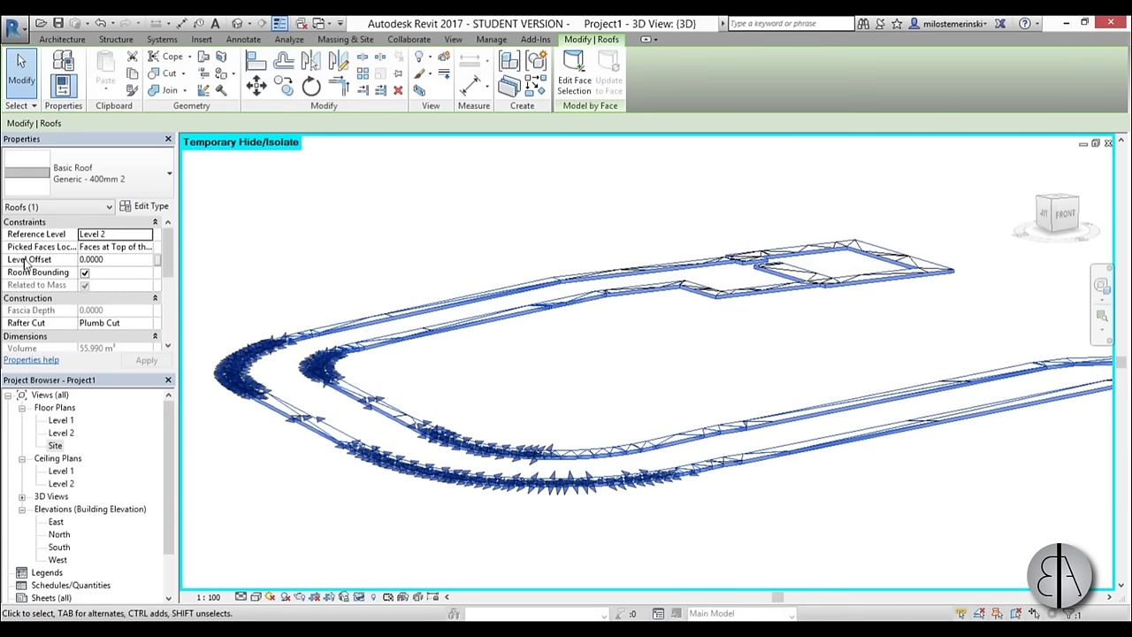
pyautogui.click(124, 259)
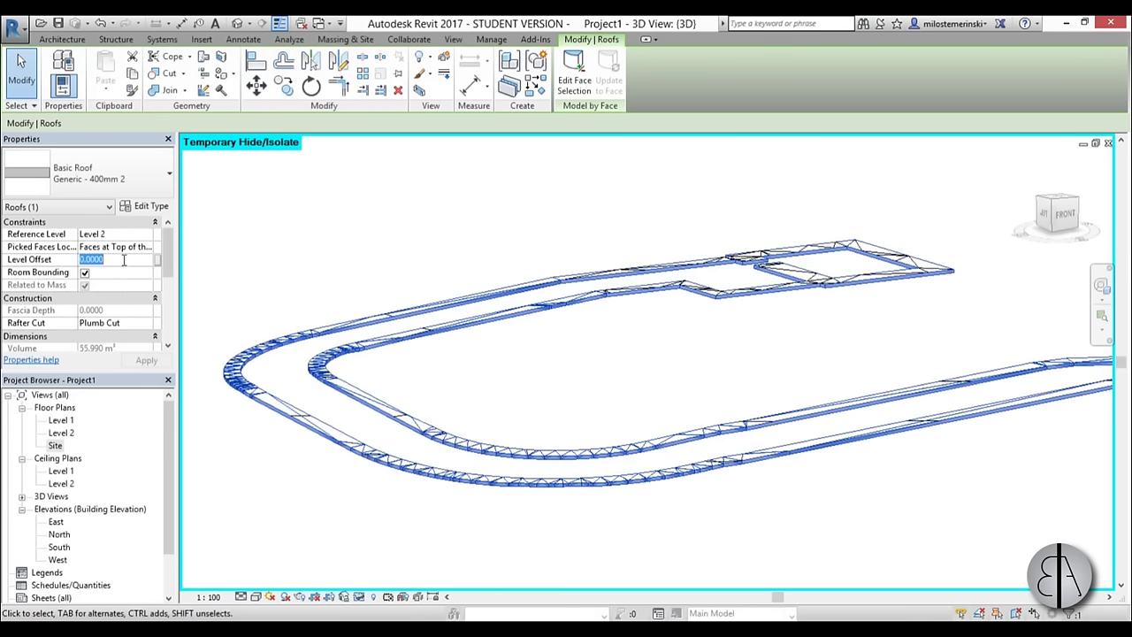
pyautogui.write('0.2000')
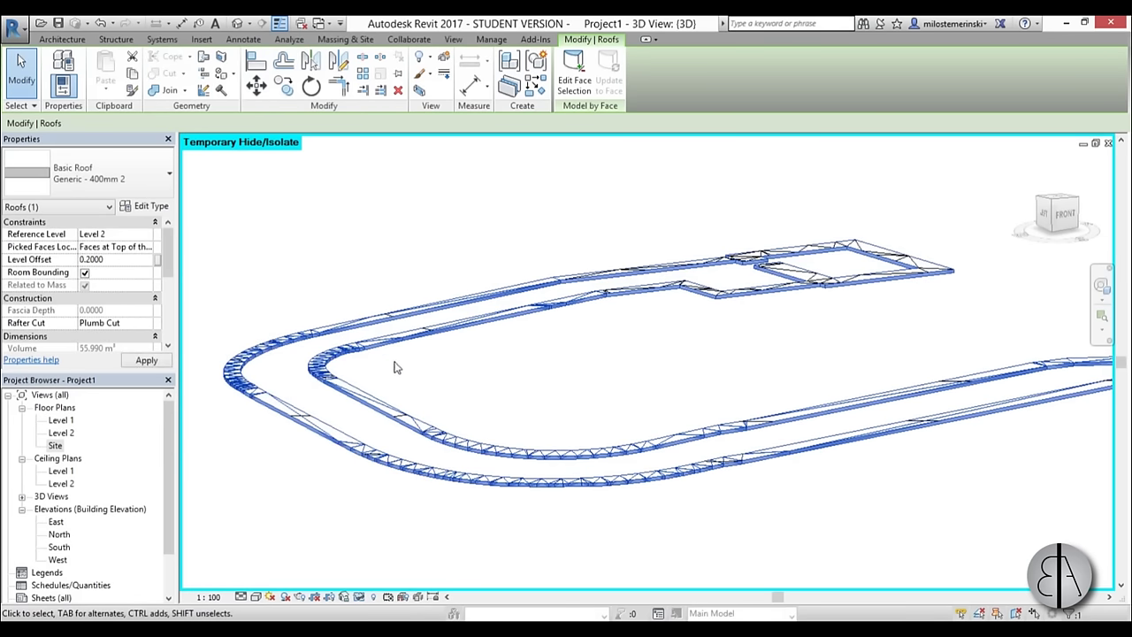
pyautogui.click(524, 352)
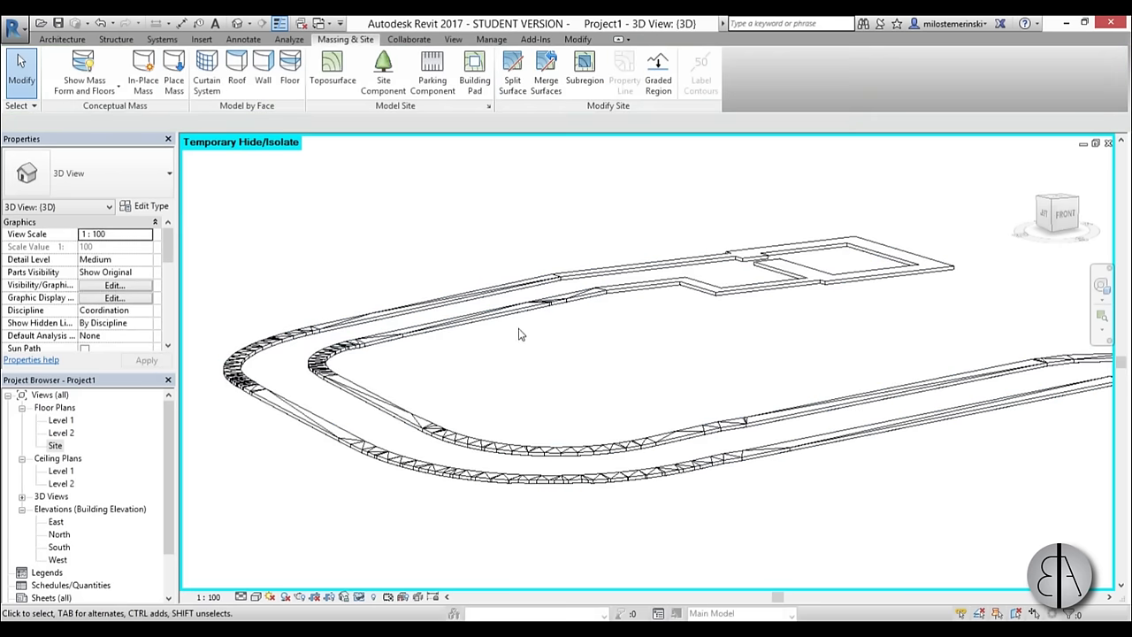
# Reset the temporary hide/isolate and switch the 3D view to the Realistic visual style
pyautogui.click(359, 597)
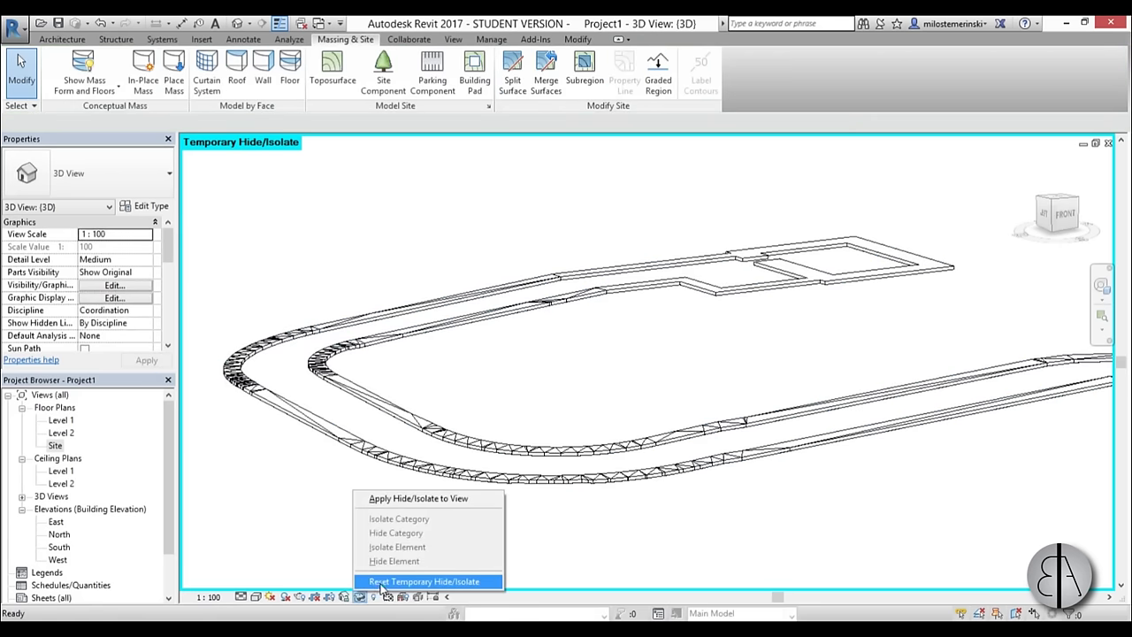
pyautogui.click(384, 582)
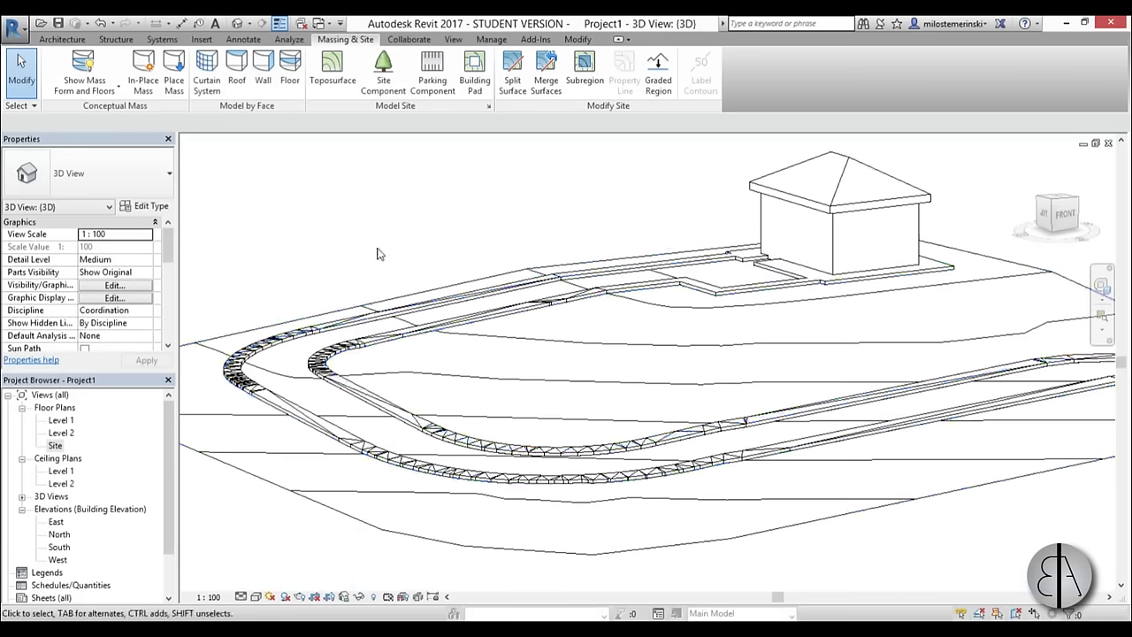
pyautogui.keyDown('shift'); pyautogui.moveTo(377, 253); pyautogui.dragTo(386, 288, button='middle'); pyautogui.keyUp('shift')
pyautogui.click(255, 597)
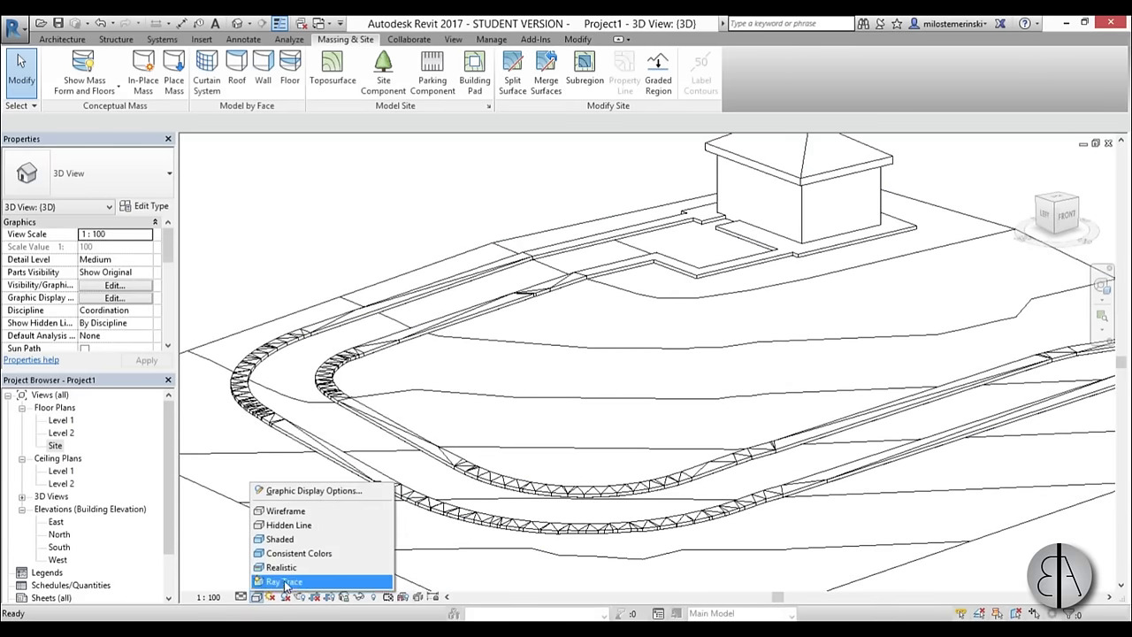
pyautogui.click(285, 570)
pyautogui.scroll(-1, 542, 327)
pyautogui.moveTo(531, 359); pyautogui.dragTo(538, 362, button='middle')
pyautogui.scroll(1, 580, 394)
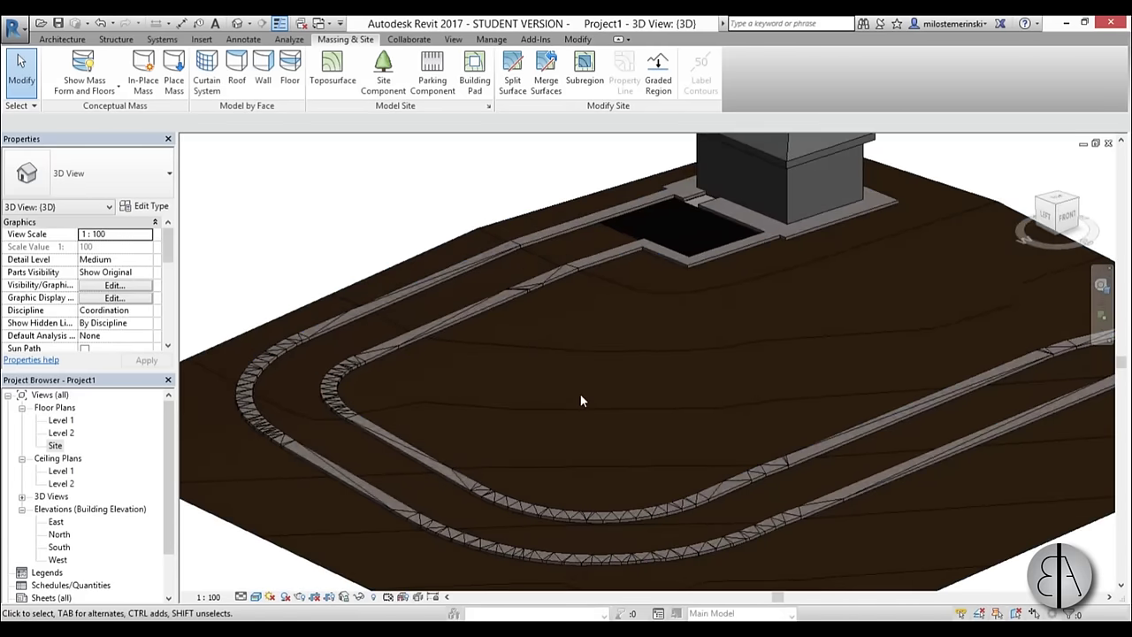
# Inspect the curb and the underlying mass up close at the road bend and across the whole site
pyautogui.scroll(-2, 580, 393)
pyautogui.keyDown('shift'); pyautogui.moveTo(574, 397); pyautogui.dragTo(556, 410, button='middle'); pyautogui.keyUp('shift')
pyautogui.scroll(8, 478, 460)
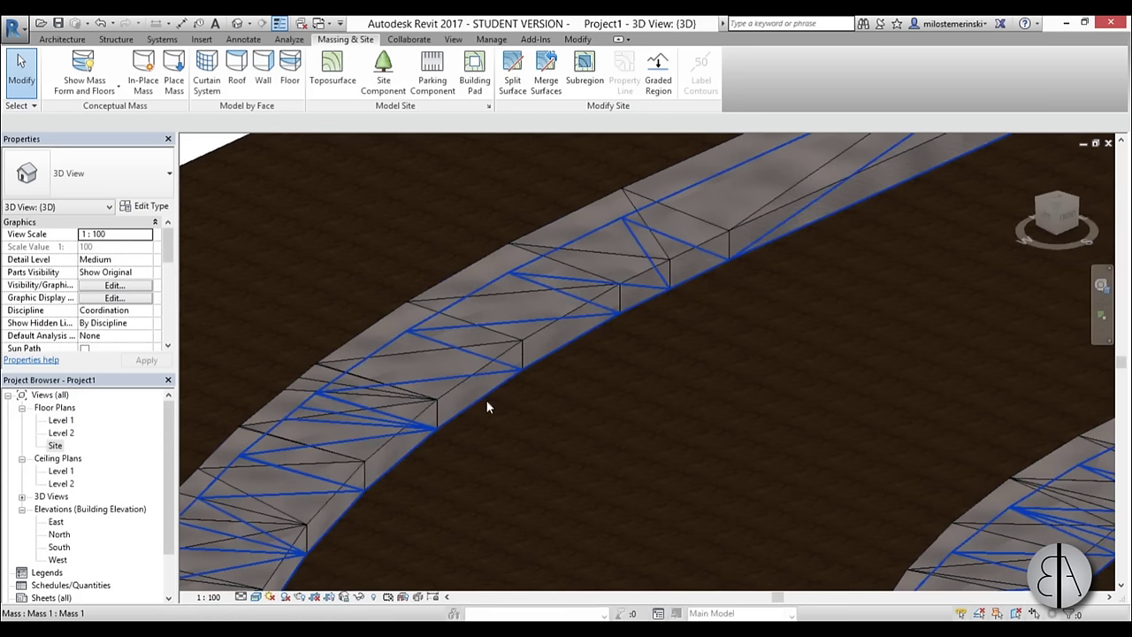
pyautogui.click(484, 403)
pyautogui.scroll(-4, 412, 307)
pyautogui.scroll(-6, 412, 307)
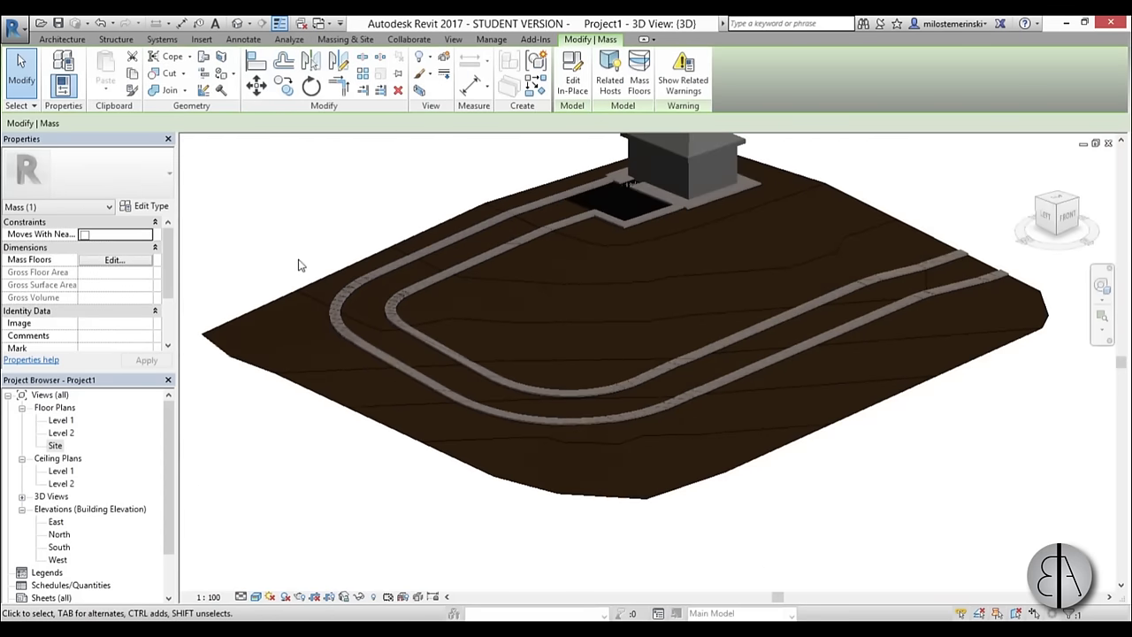
pyautogui.click(259, 269)
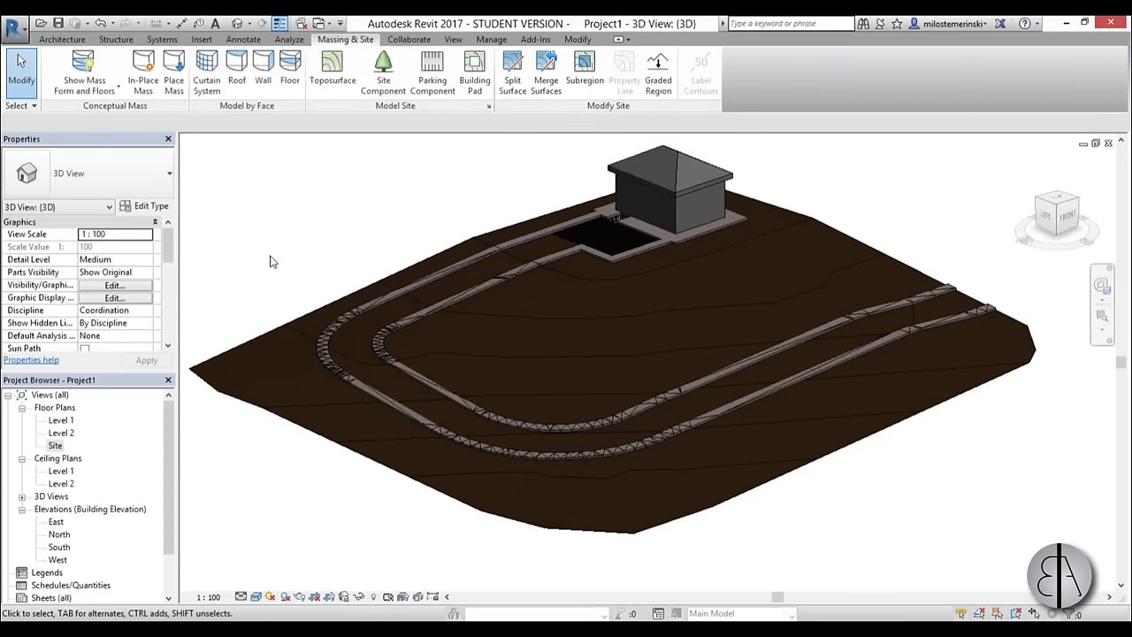
pyautogui.scroll(5, 945, 303)
pyautogui.scroll(-2, 945, 303)
pyautogui.click(945, 299)
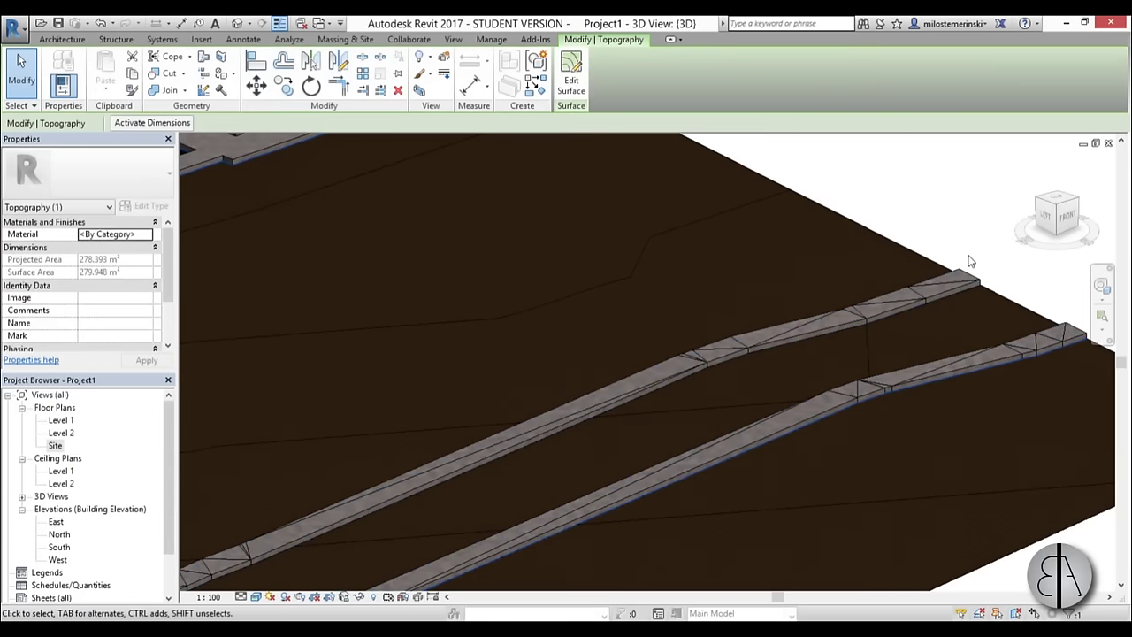
pyautogui.scroll(-5, 841, 221)
pyautogui.press('Escape')
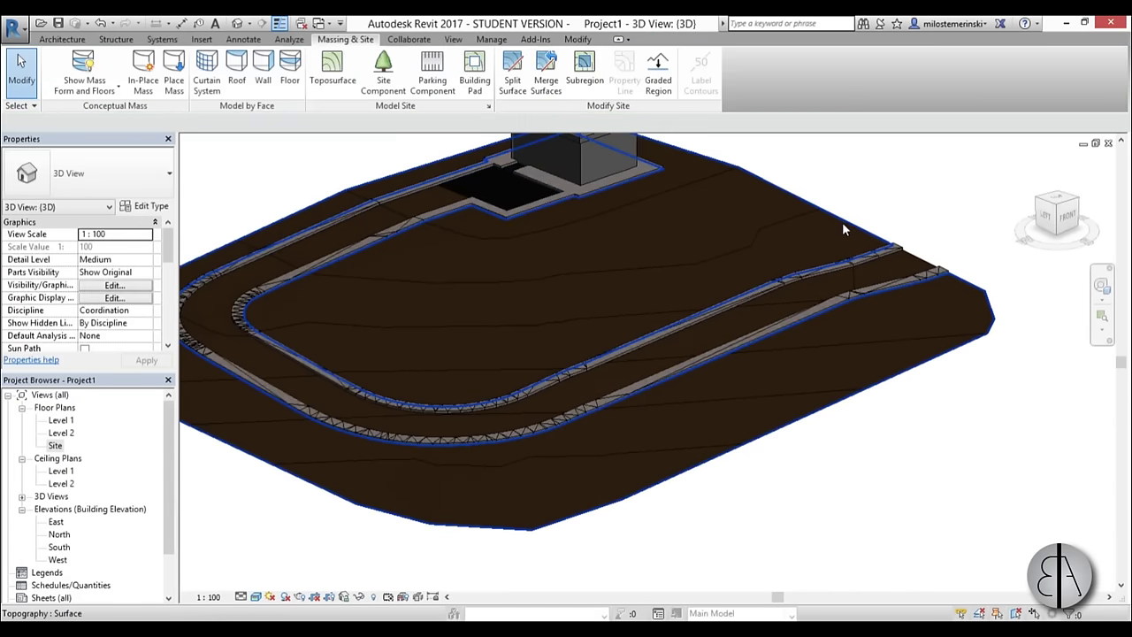
# Assign the Asphalt, Bitumen material to the access road surface between the curbs
pyautogui.scroll(-3, 842, 222)
pyautogui.scroll(3, 880, 333)
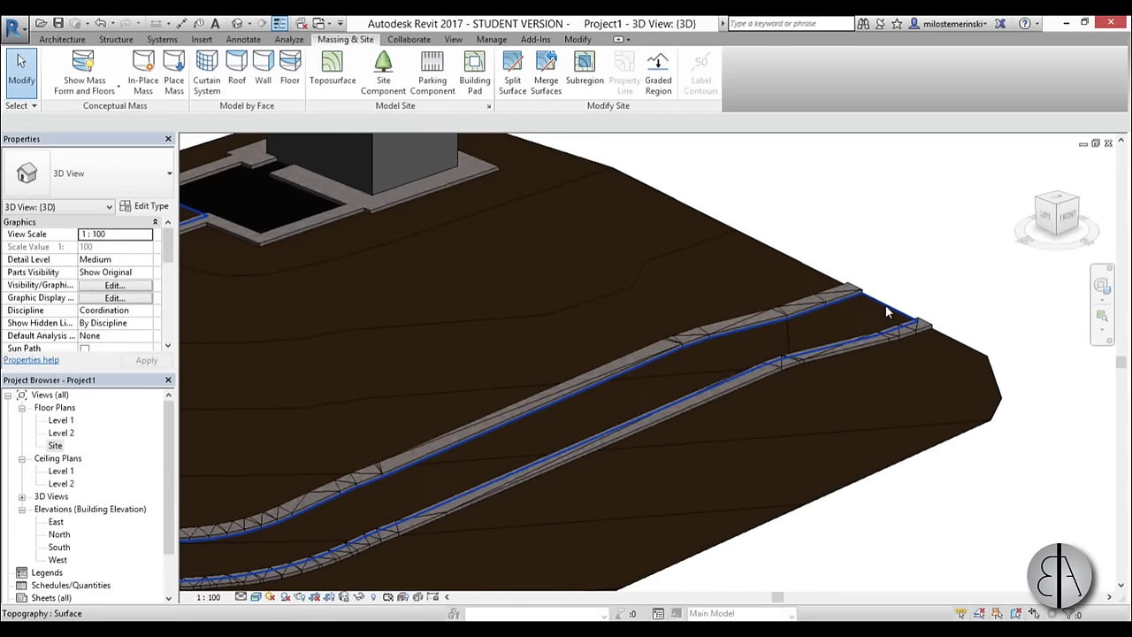
pyautogui.click(885, 304)
pyautogui.keyDown('shift'); pyautogui.moveTo(886, 304); pyautogui.dragTo(345, 294, button='middle'); pyautogui.keyUp('shift')
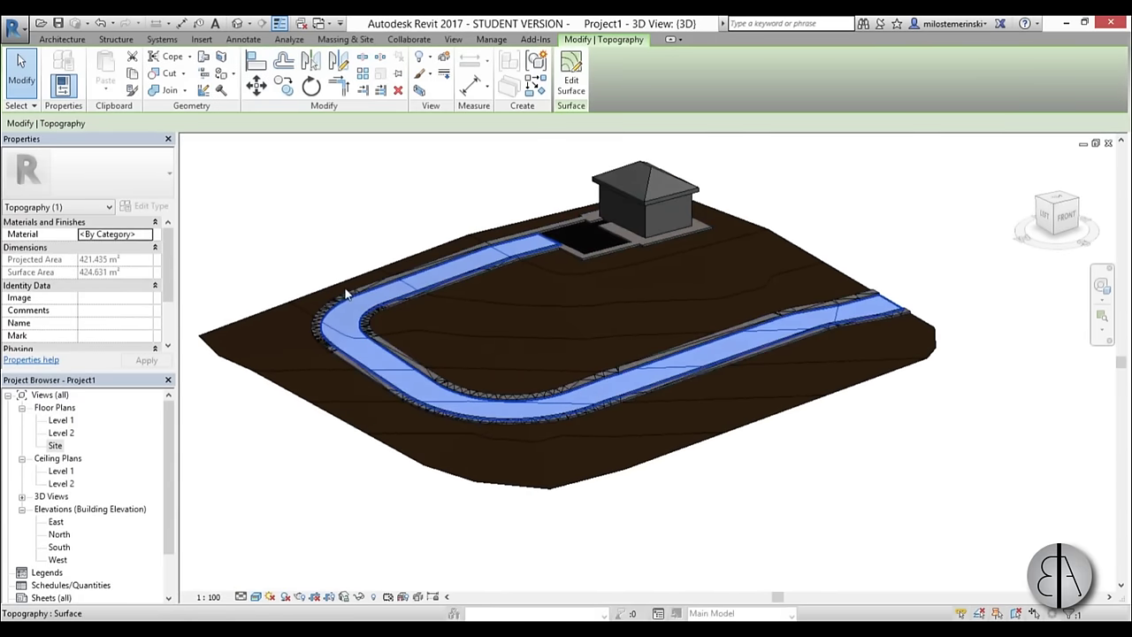
pyautogui.scroll(2, 504, 250)
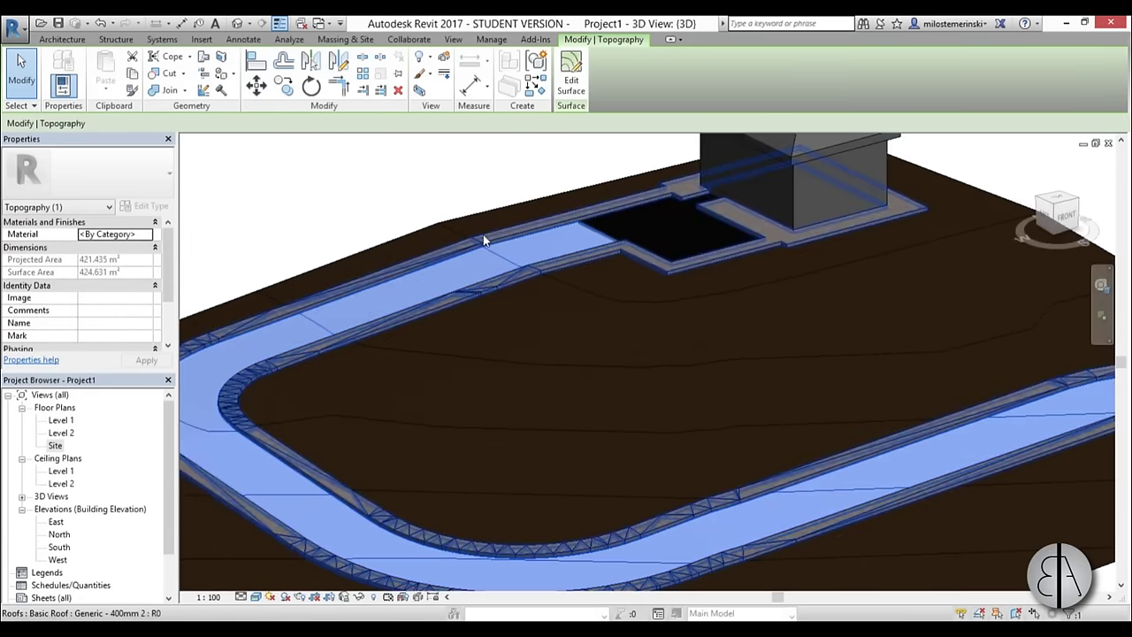
pyautogui.scroll(-1, 424, 301)
pyautogui.scroll(4, 424, 322)
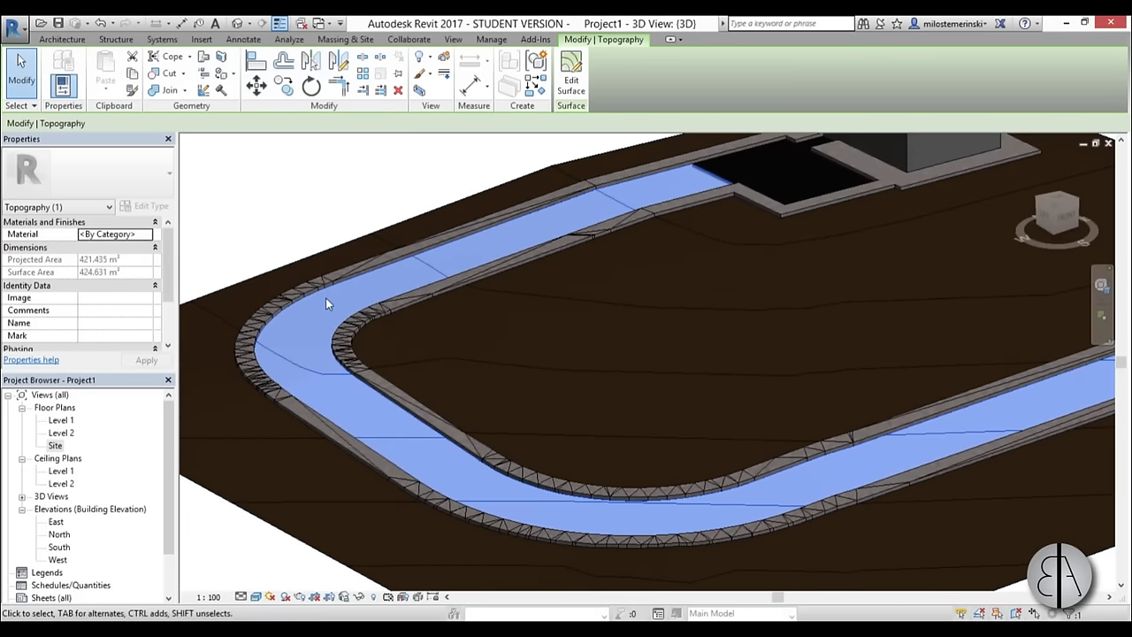
pyautogui.click(148, 234)
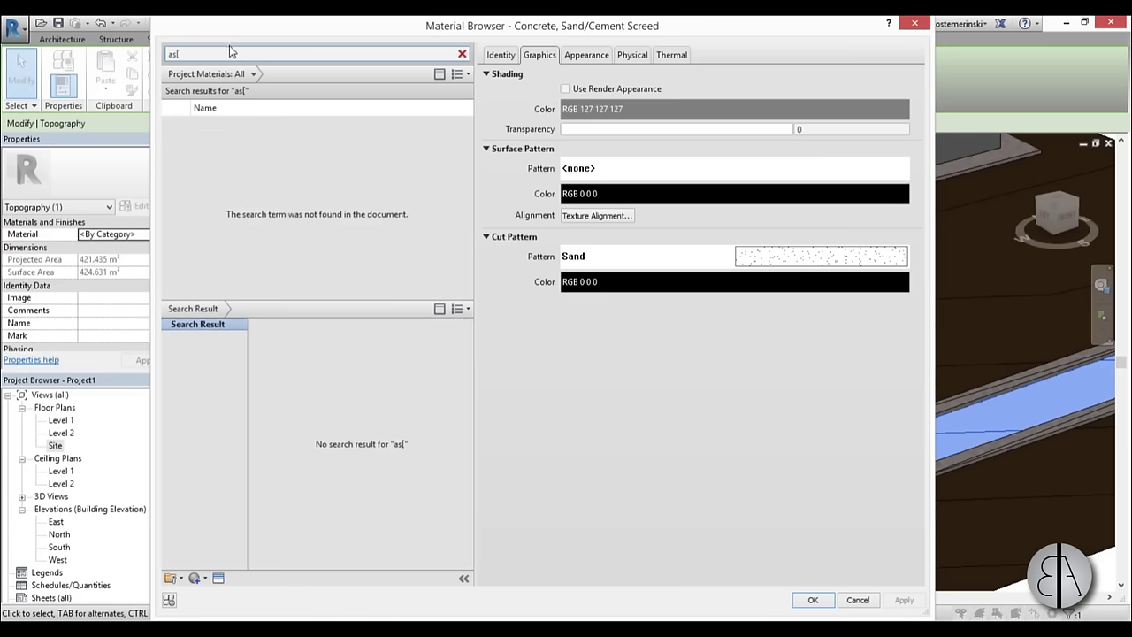
pyautogui.press('BackSpace')
pyautogui.write('p')
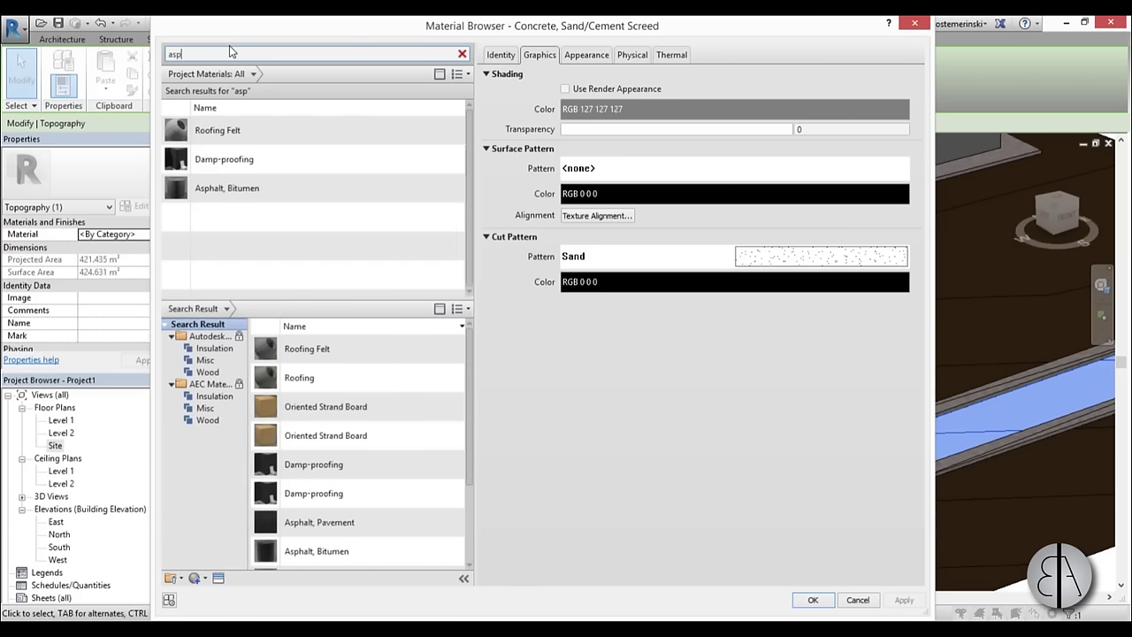
pyautogui.click(232, 187)
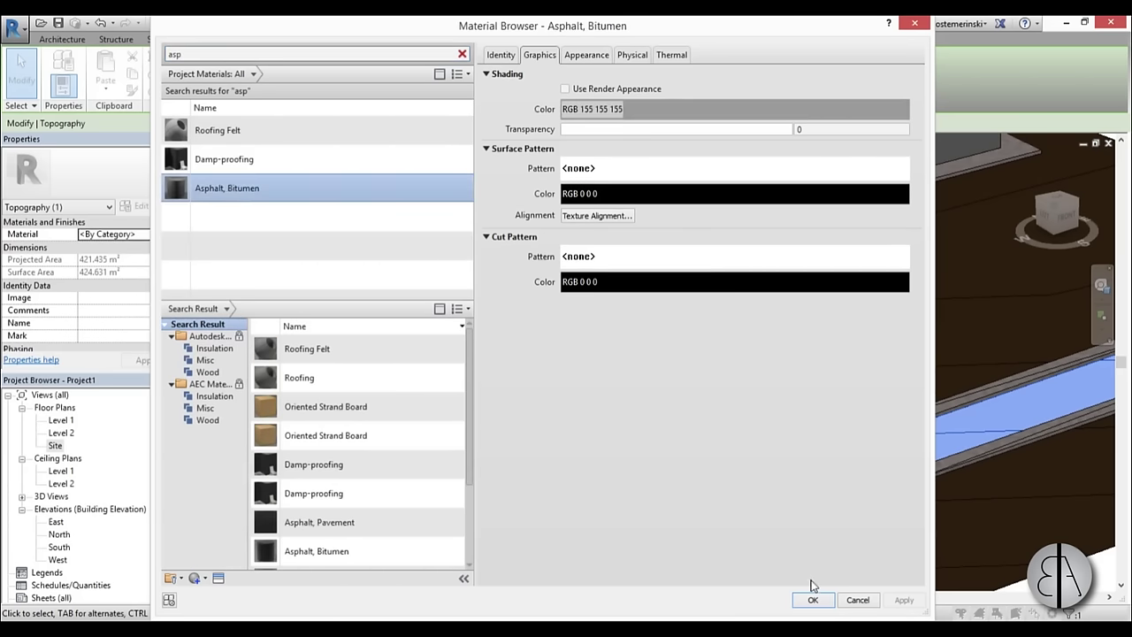
pyautogui.click(812, 598)
pyautogui.press('Escape')
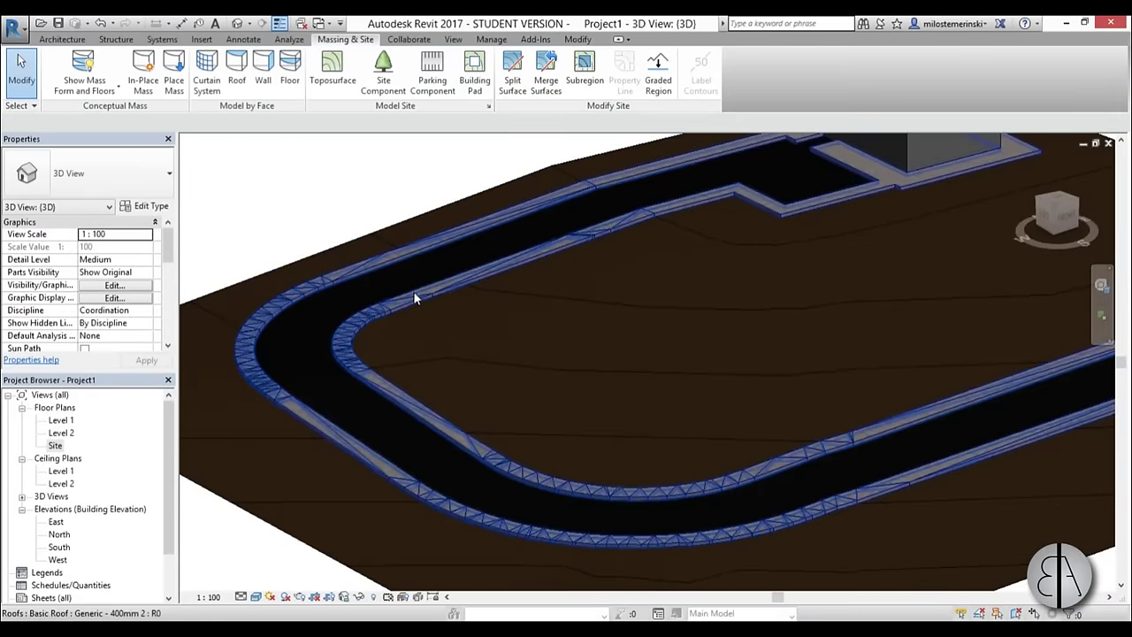
# Assign the Plant material from the AEC materials library to the terrain surrounding the road
pyautogui.scroll(-3, 415, 298)
pyautogui.click(287, 307)
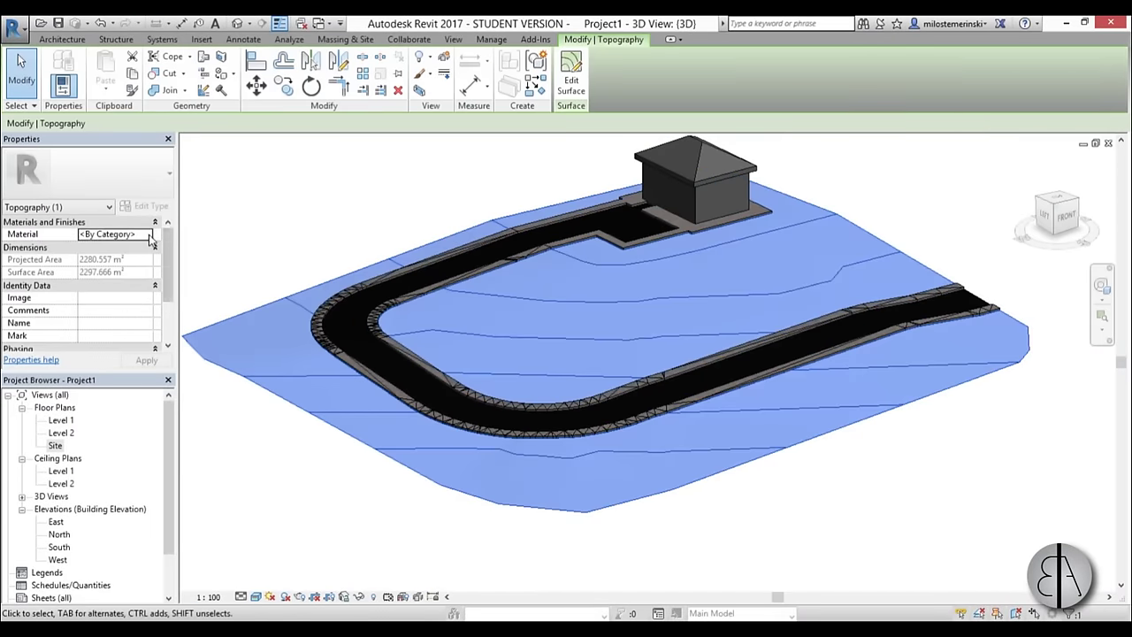
pyautogui.click(150, 234)
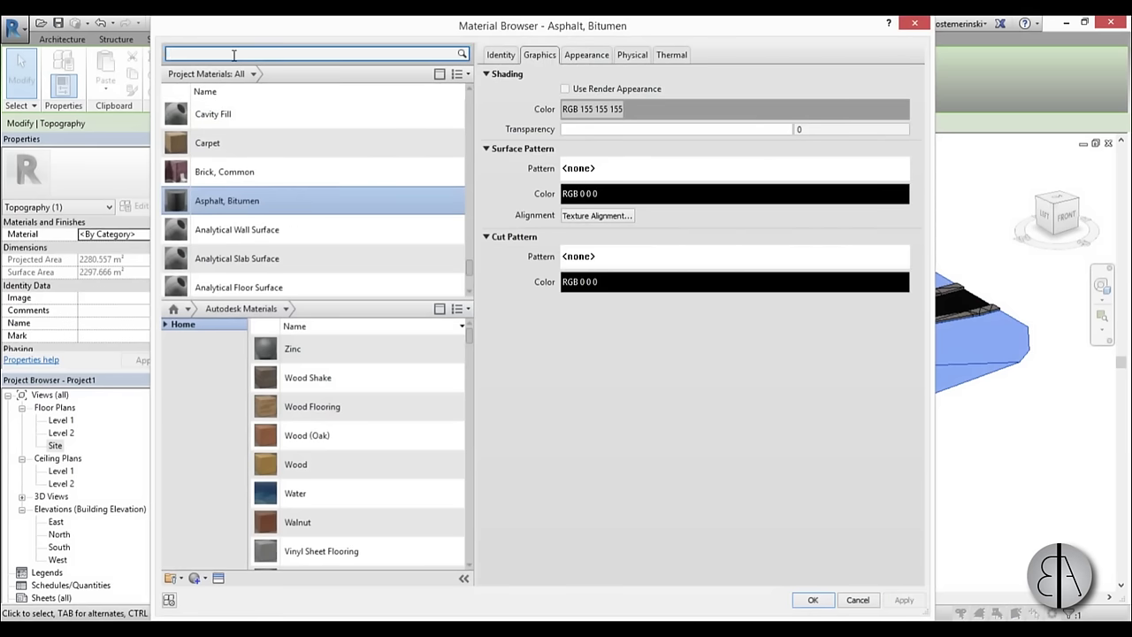
pyautogui.click(233, 55)
pyautogui.write('gra')
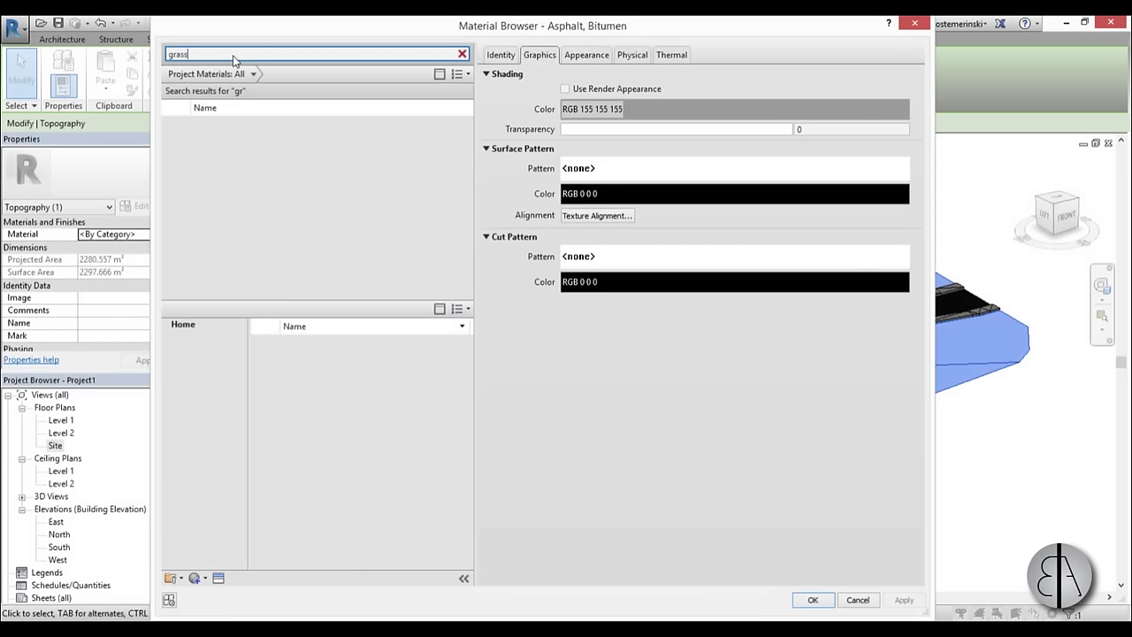
pyautogui.write('ss')
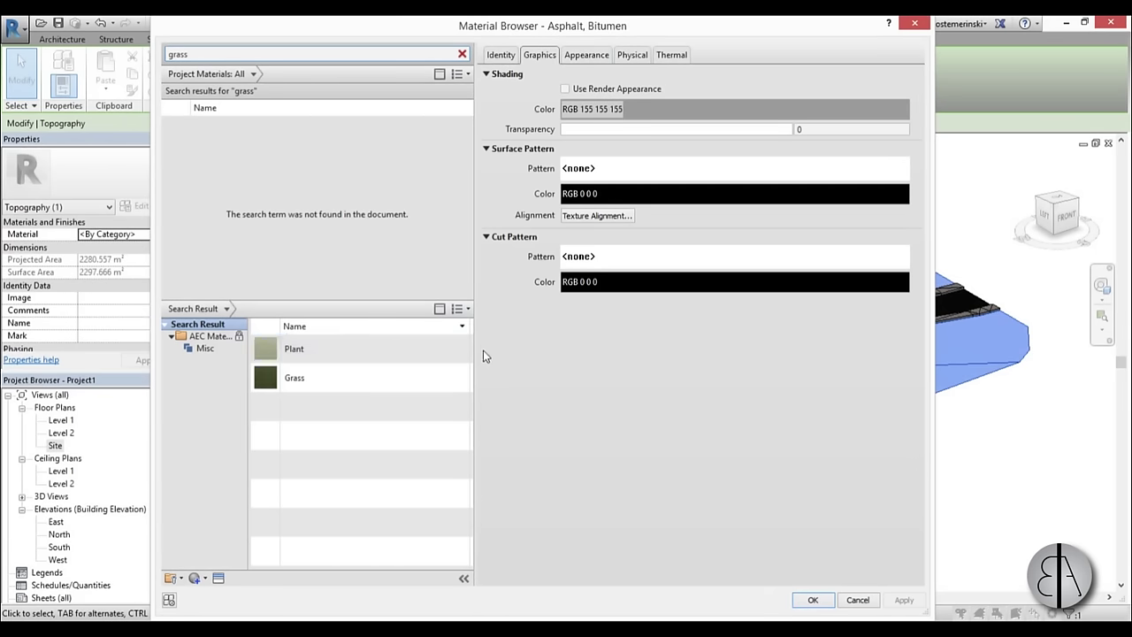
pyautogui.click(450, 347)
pyautogui.click(904, 600)
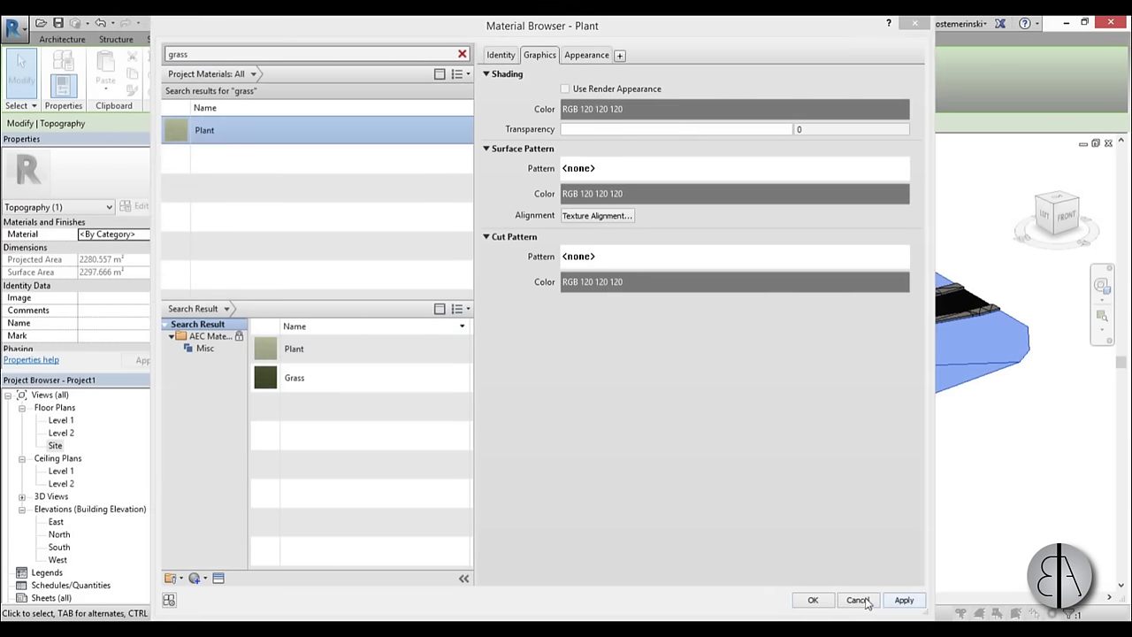
pyautogui.click(827, 599)
pyautogui.click(885, 505)
# Examine the curb and site with their new materials and review the roof creation options available for the curb roof, including Roof: Fascia
pyautogui.keyDown('shift'); pyautogui.moveTo(522, 495); pyautogui.dragTo(610, 524, button='middle'); pyautogui.keyUp('shift')
pyautogui.scroll(4, 543, 222)
pyautogui.scroll(-6, 554, 250)
pyautogui.keyDown('shift'); pyautogui.moveTo(554, 250); pyautogui.dragTo(547, 401, button='middle'); pyautogui.keyUp('shift')
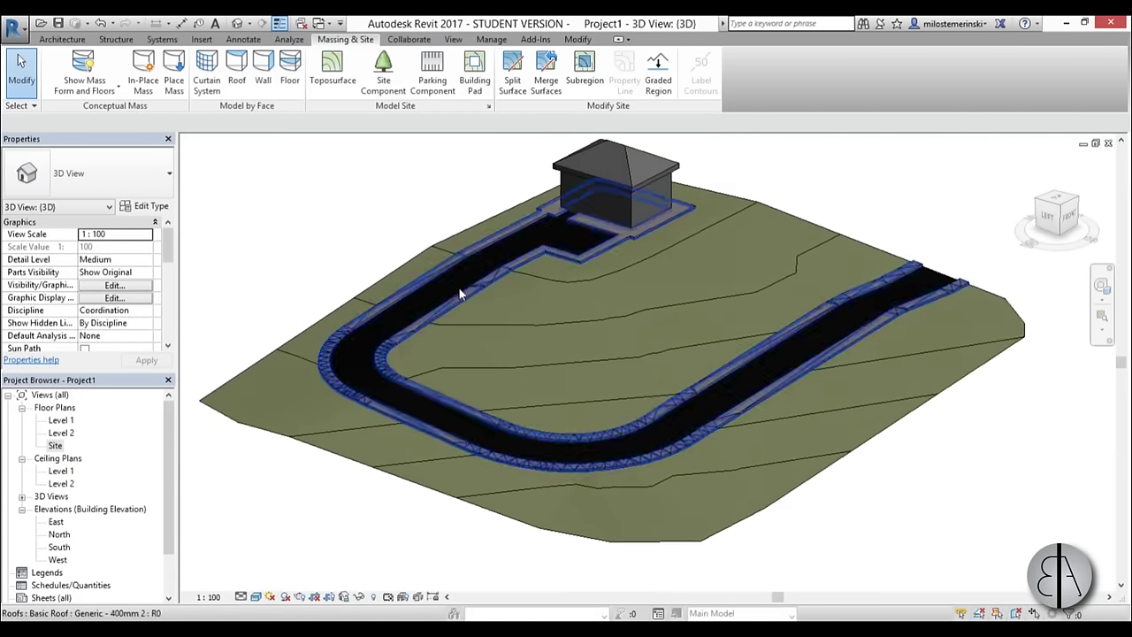
pyautogui.scroll(5, 436, 273)
pyautogui.click(424, 254)
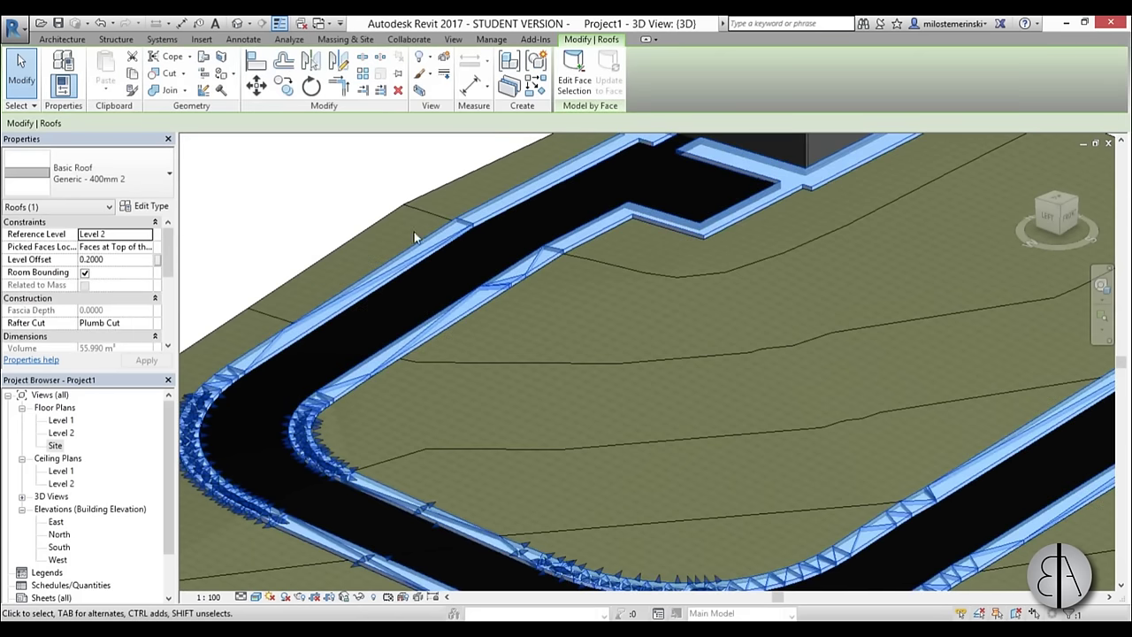
pyautogui.scroll(-1, 325, 194)
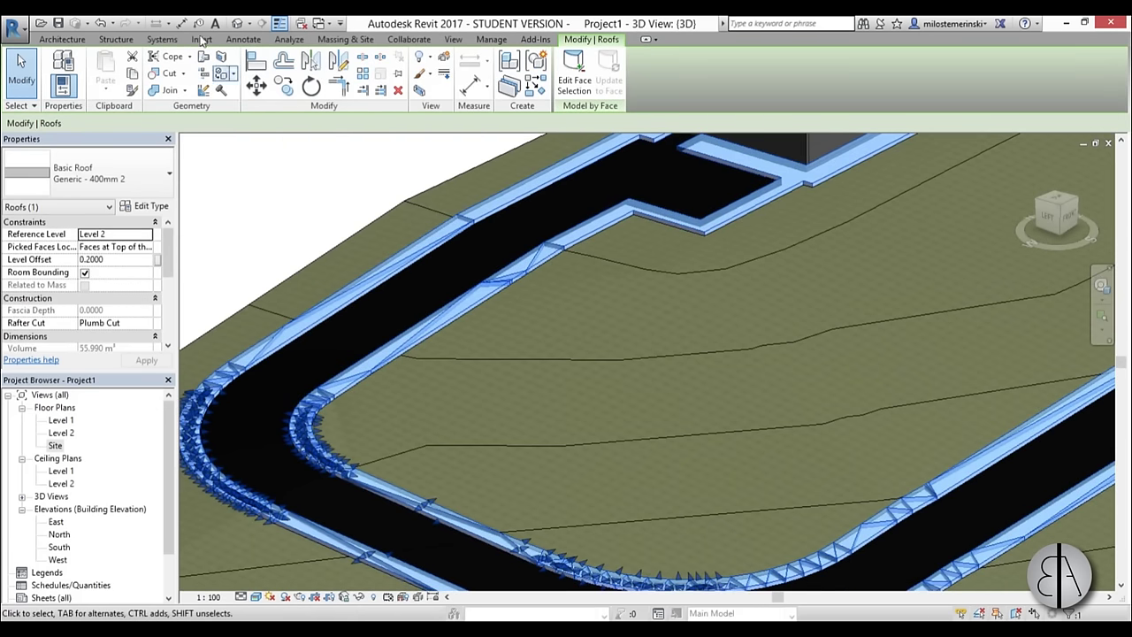
pyautogui.click(64, 40)
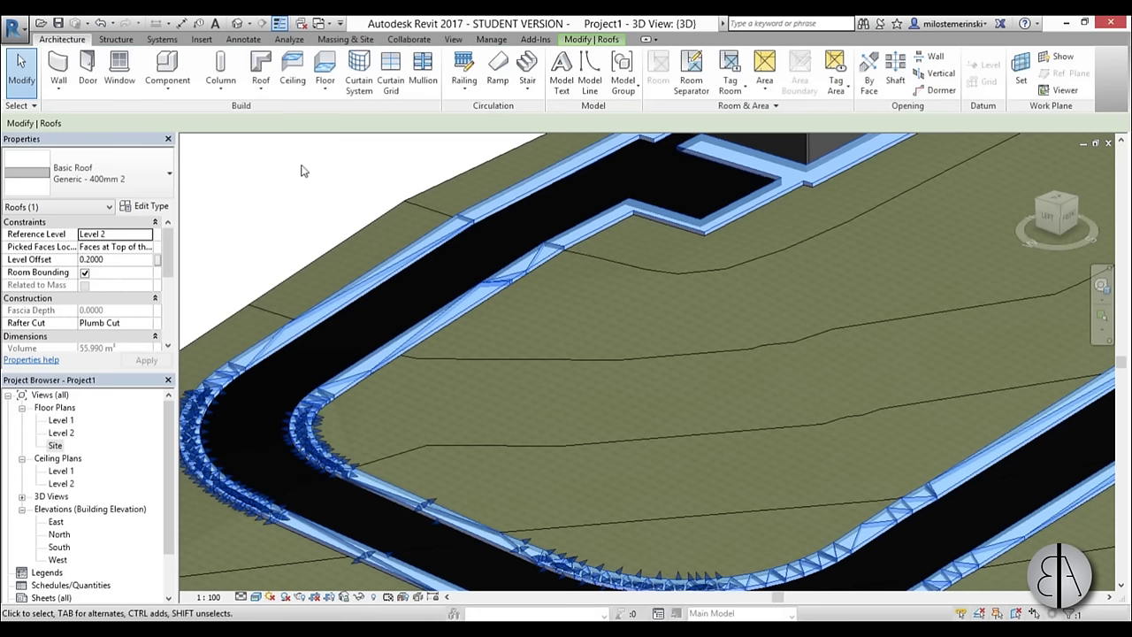
pyautogui.click(269, 96)
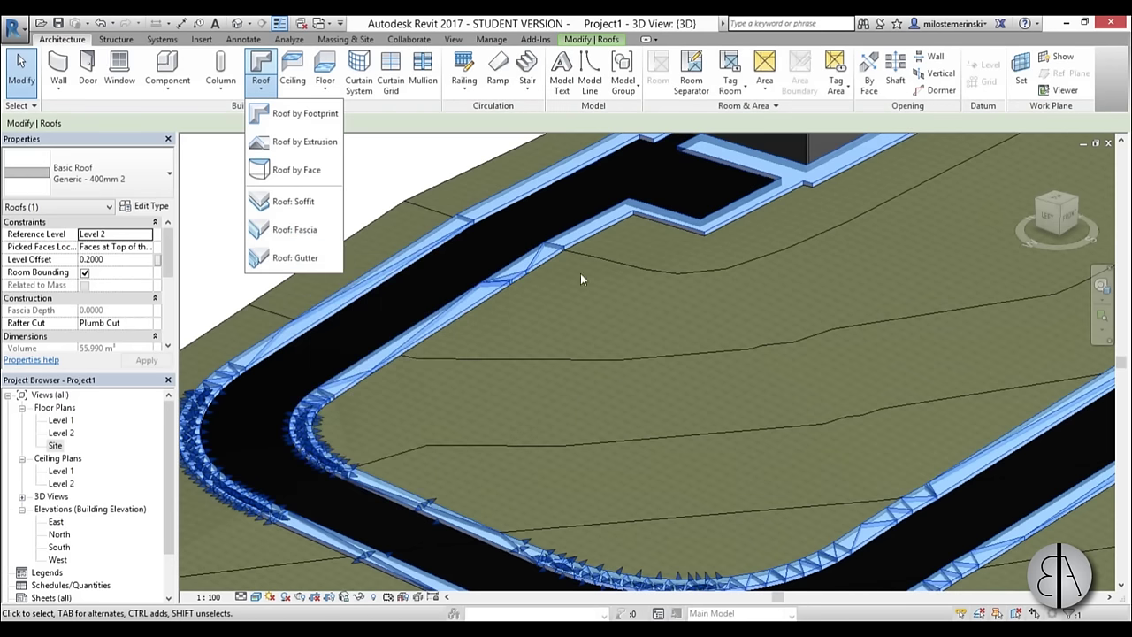
pyautogui.click(409, 175)
pyautogui.click(403, 192)
pyautogui.scroll(-2, 388, 204)
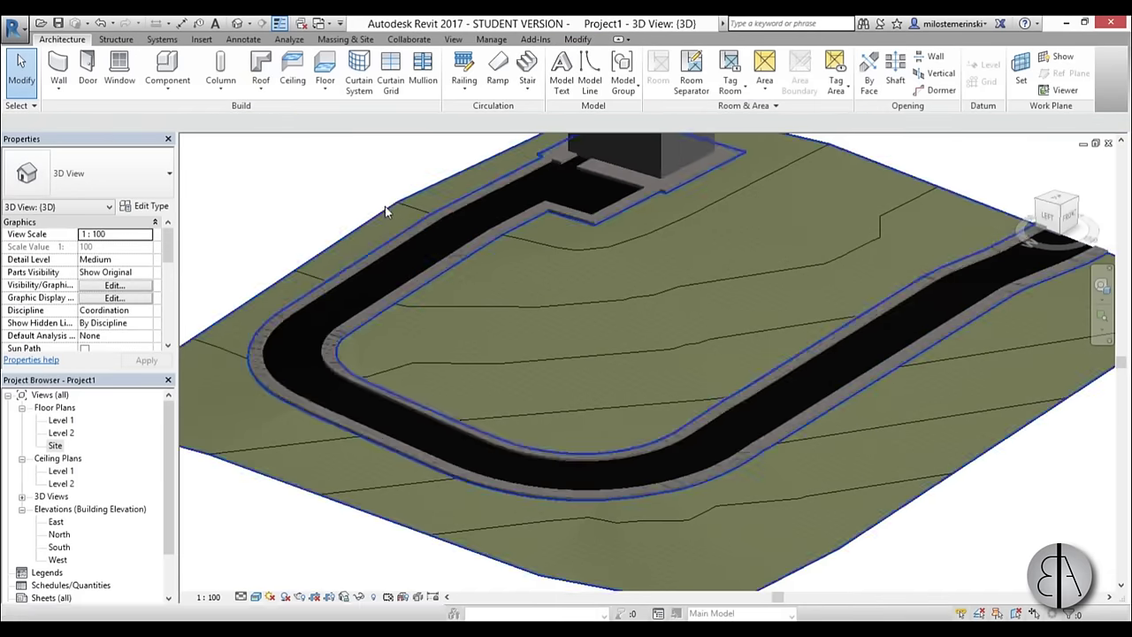
pyautogui.scroll(-4, 649, 446)
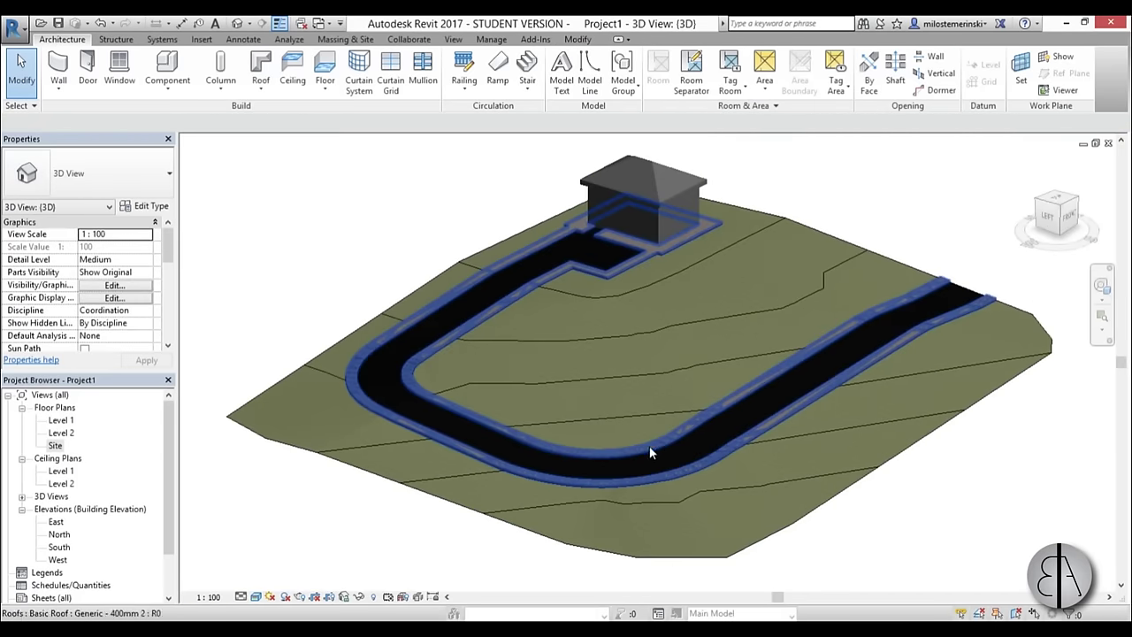
pyautogui.scroll(5, 422, 313)
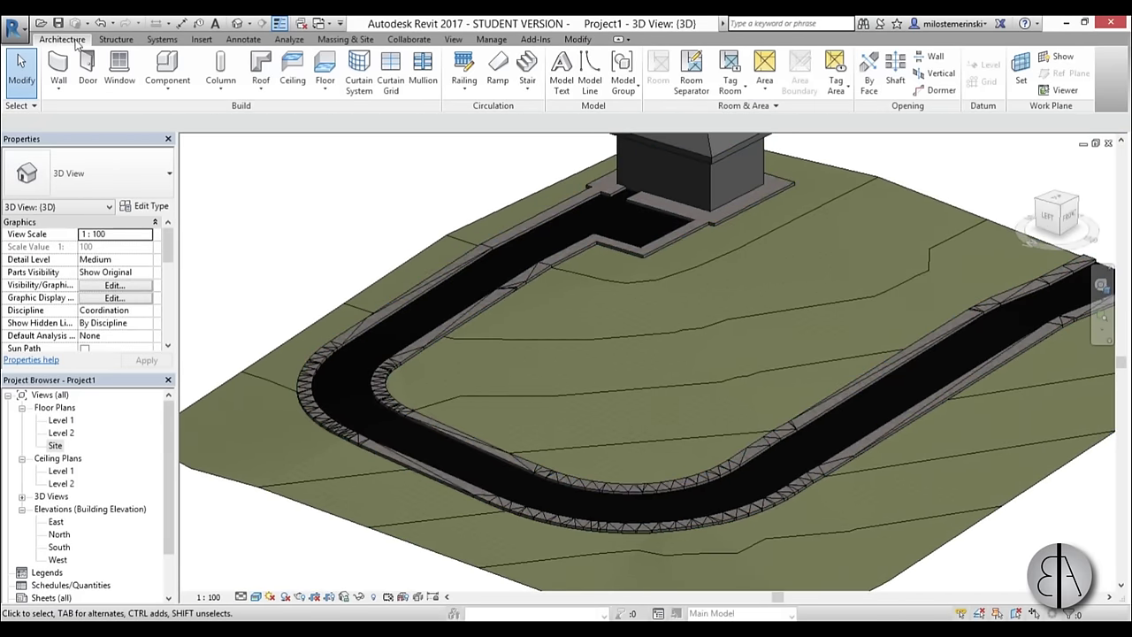
# Create a new family from the Metric Profile template
pyautogui.click(10, 29)
pyautogui.moveTo(49, 78)
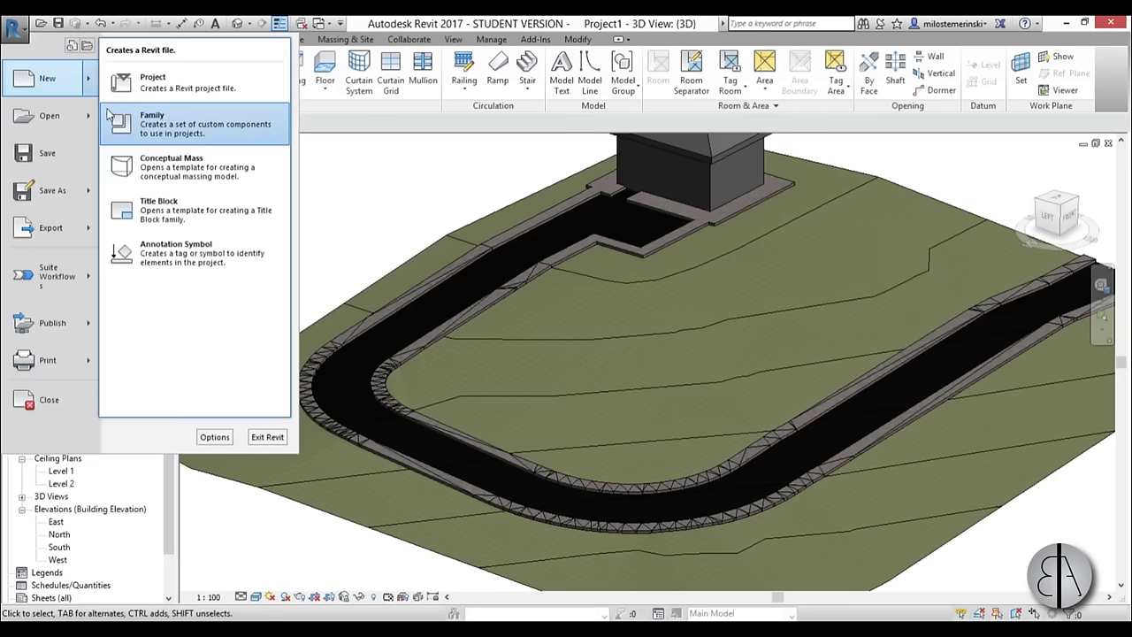
pyautogui.click(173, 123)
pyautogui.moveTo(942, 172); pyautogui.dragTo(942, 364)
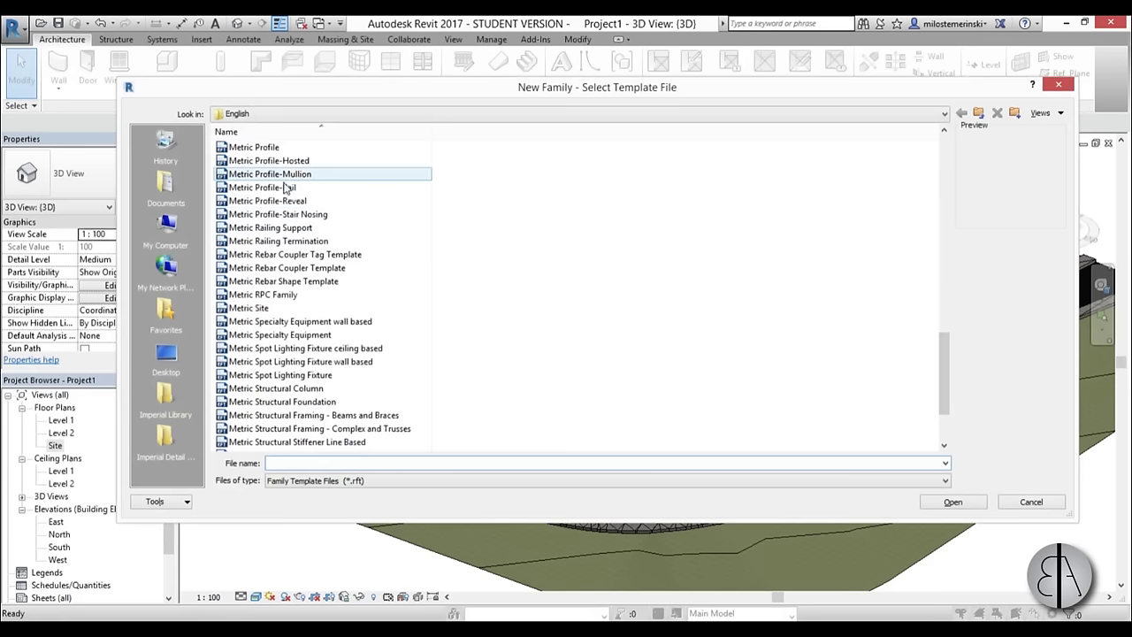
pyautogui.click(255, 148)
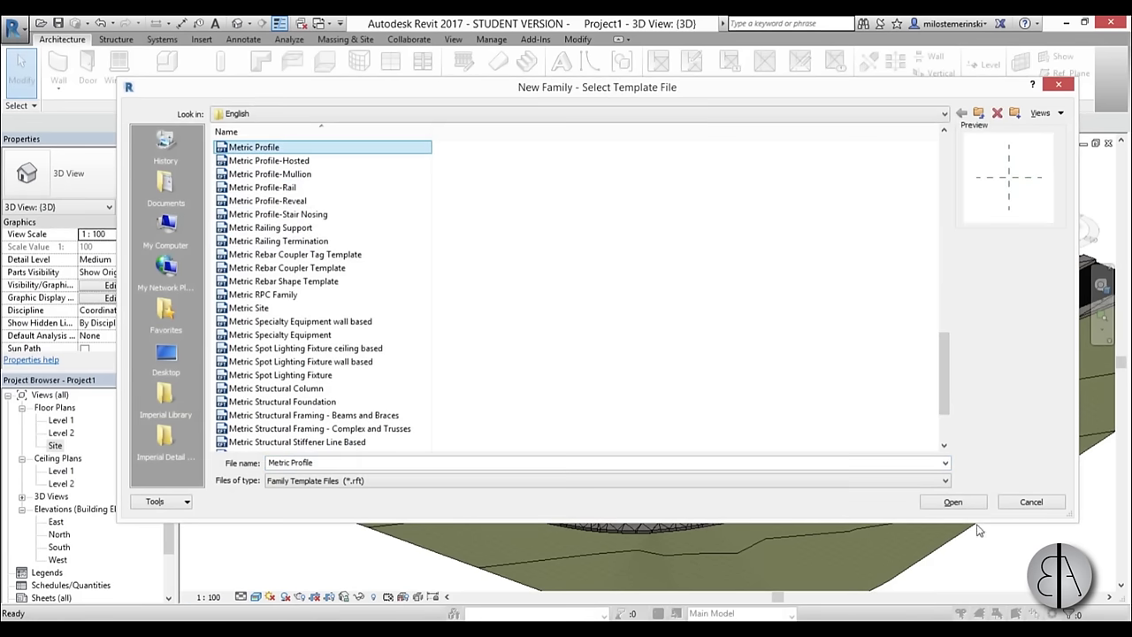
pyautogui.click(952, 501)
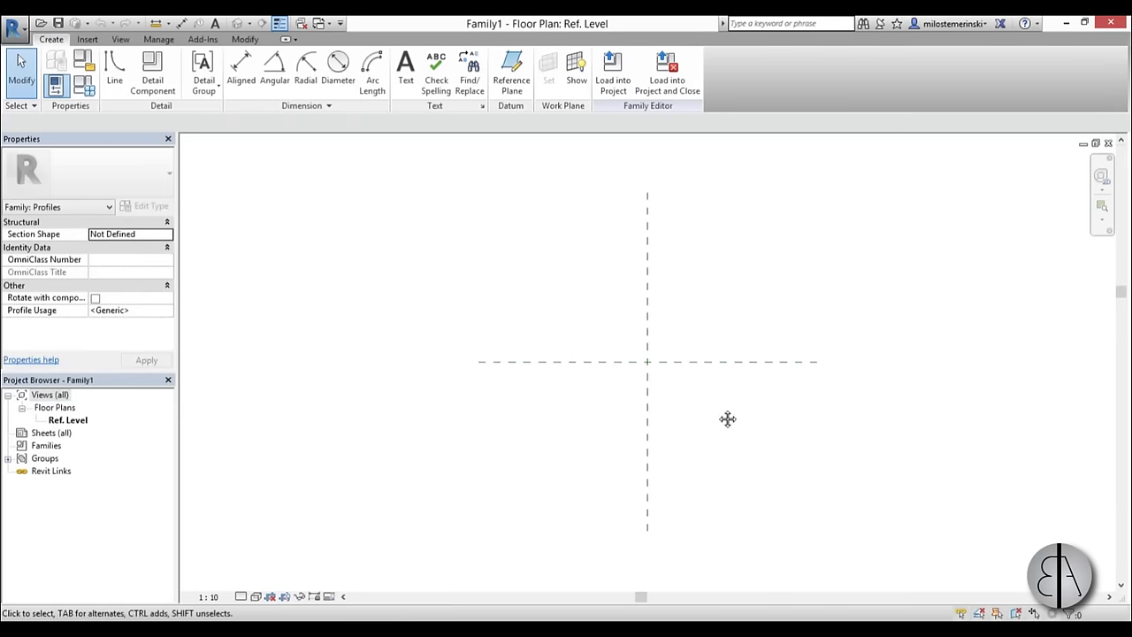
# Draw a closed five-sided curb profile from the reference plane intersection, 200 mm deep and about 79 mm wide at the top, with a sloped outer edge
pyautogui.click(114, 69)
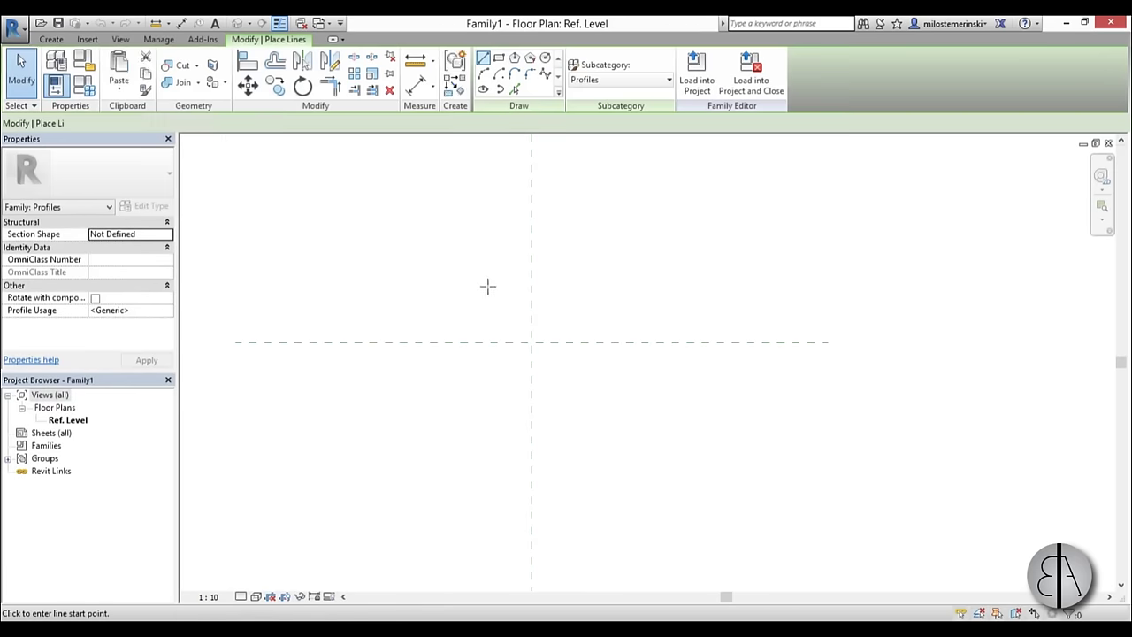
pyautogui.click(531, 342)
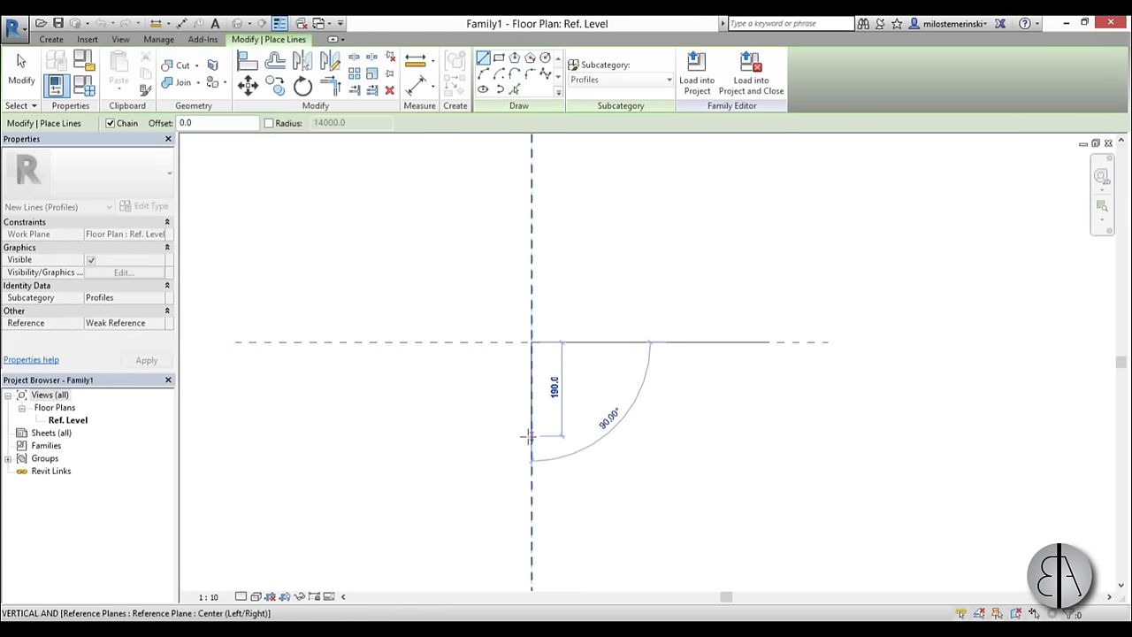
pyautogui.click(532, 442)
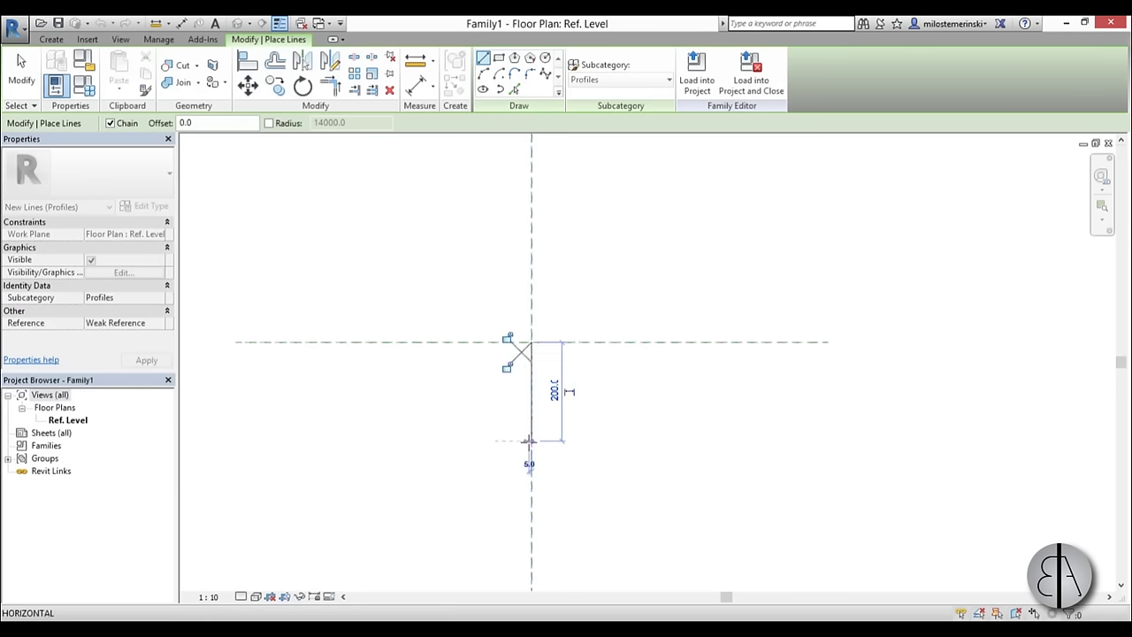
pyautogui.click(601, 441)
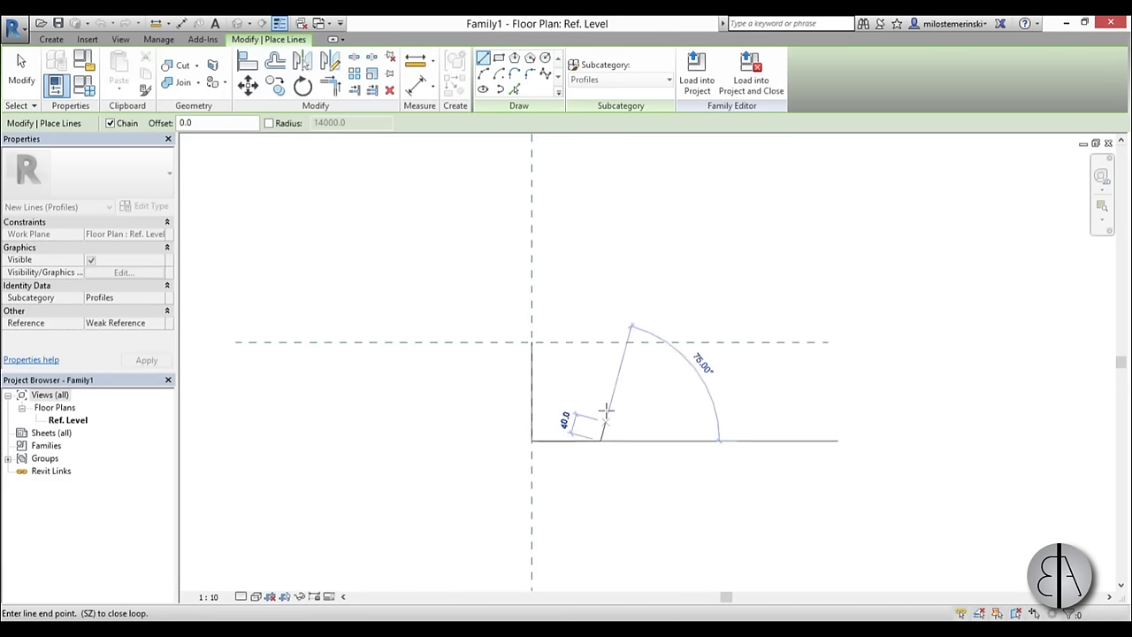
pyautogui.click(600, 406)
pyautogui.click(571, 342)
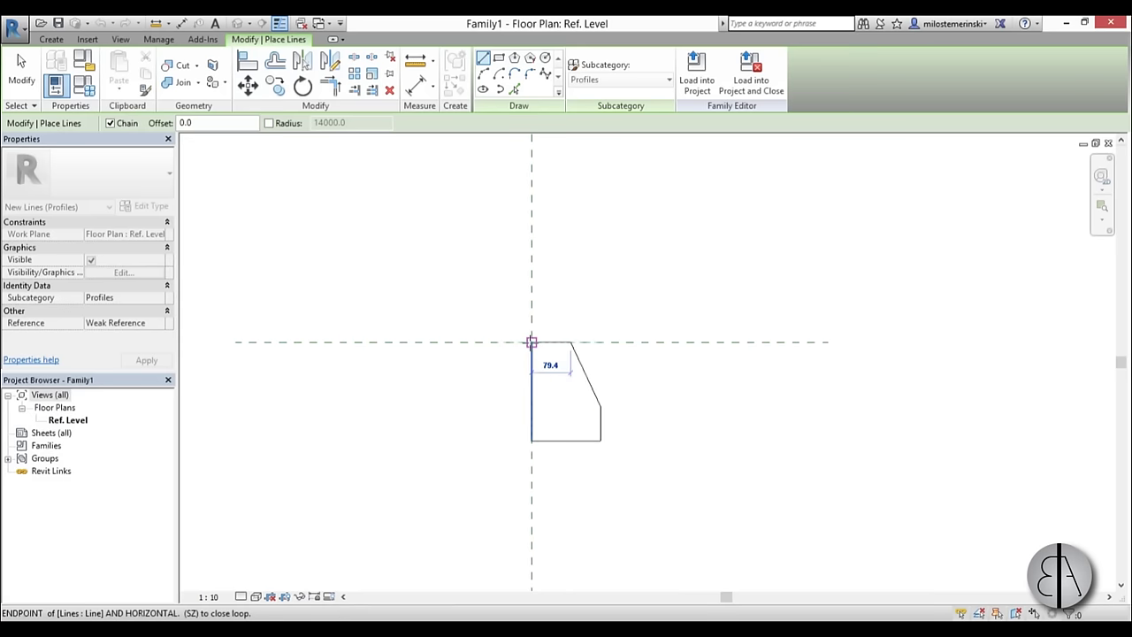
pyautogui.click(532, 341)
pyautogui.press('Escape')
pyautogui.press('Escape')
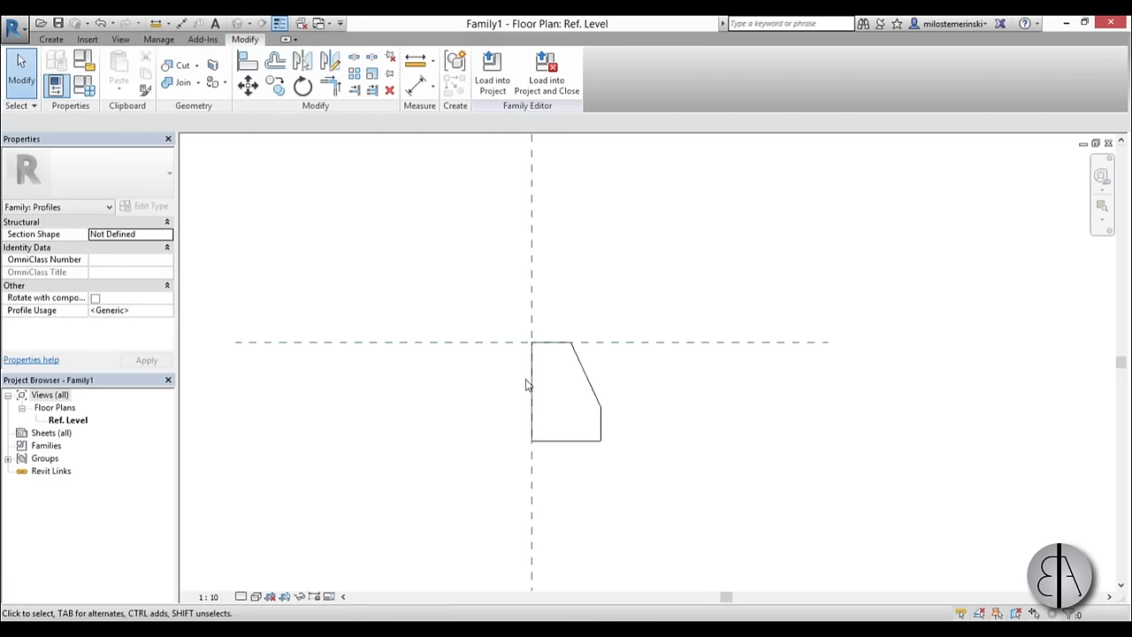
# Load the curb profile family into the project and return to the default 3D view
pyautogui.click(493, 69)
pyautogui.scroll(-2, 554, 307)
pyautogui.moveTo(539, 311); pyautogui.dragTo(678, 305, button='middle')
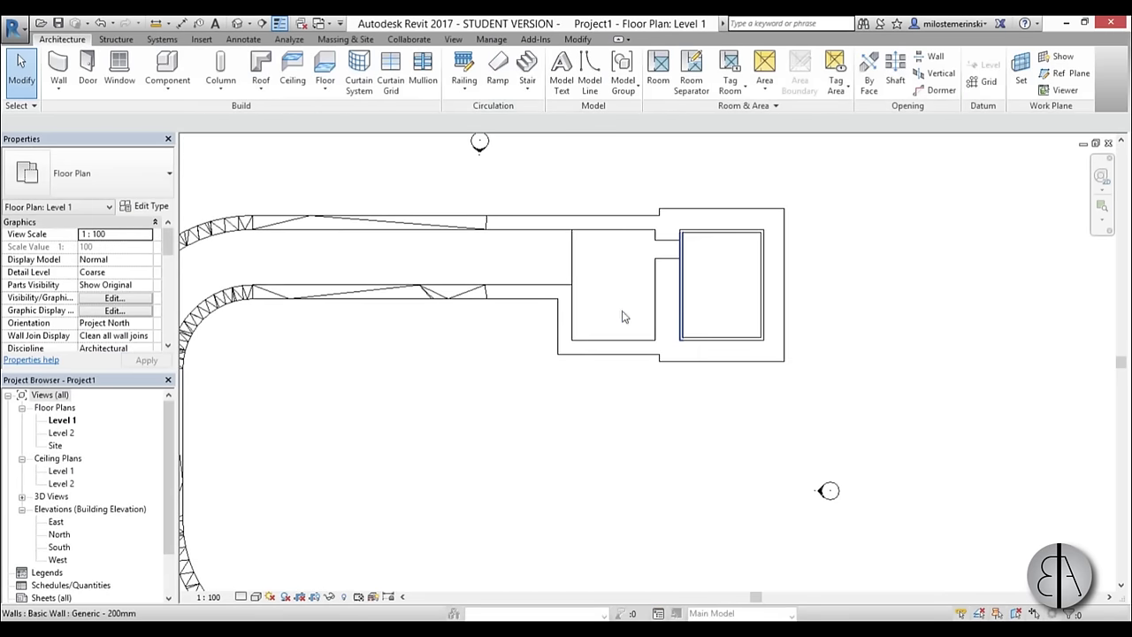
pyautogui.click(238, 24)
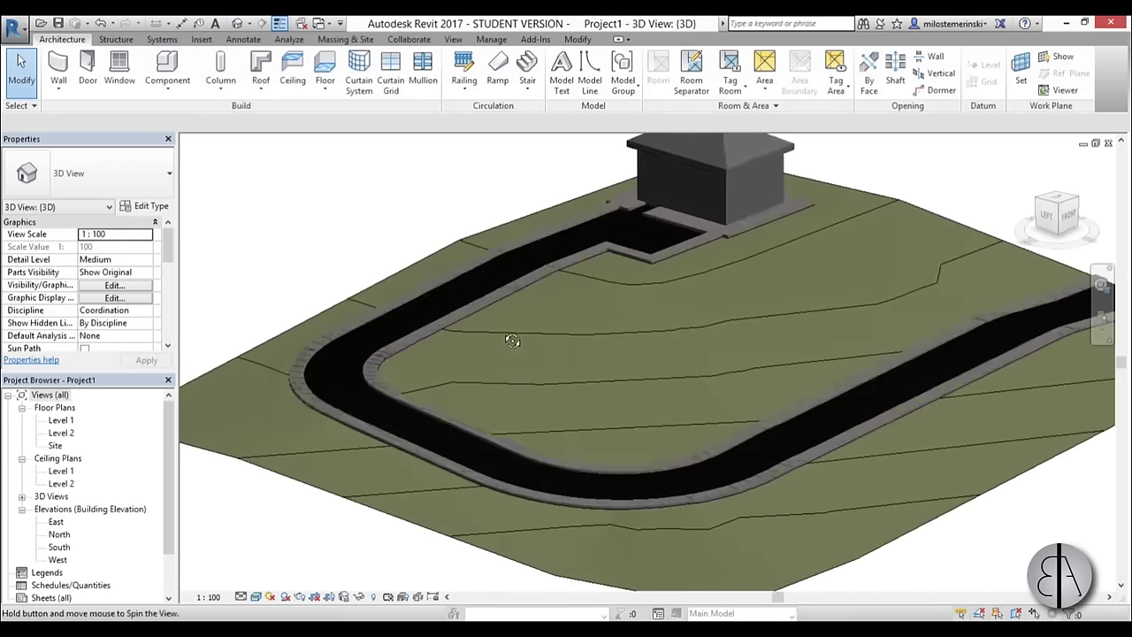
# Start the Roof: Fascia command and assign the Family1 : Family1 profile to the Fascia type
pyautogui.click(262, 89)
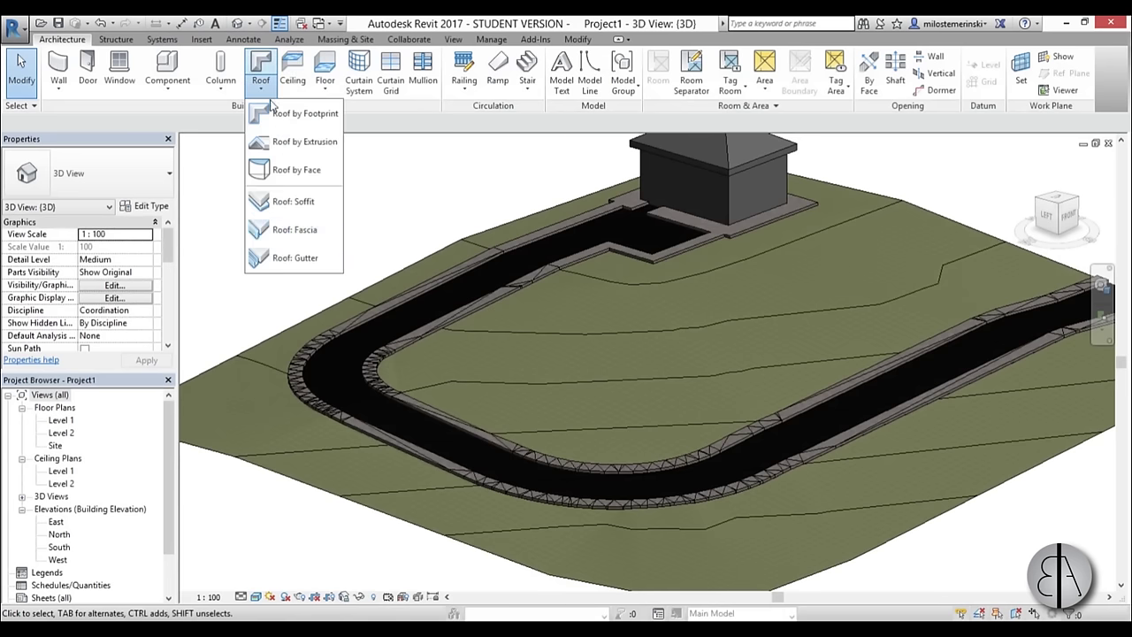
pyautogui.click(296, 237)
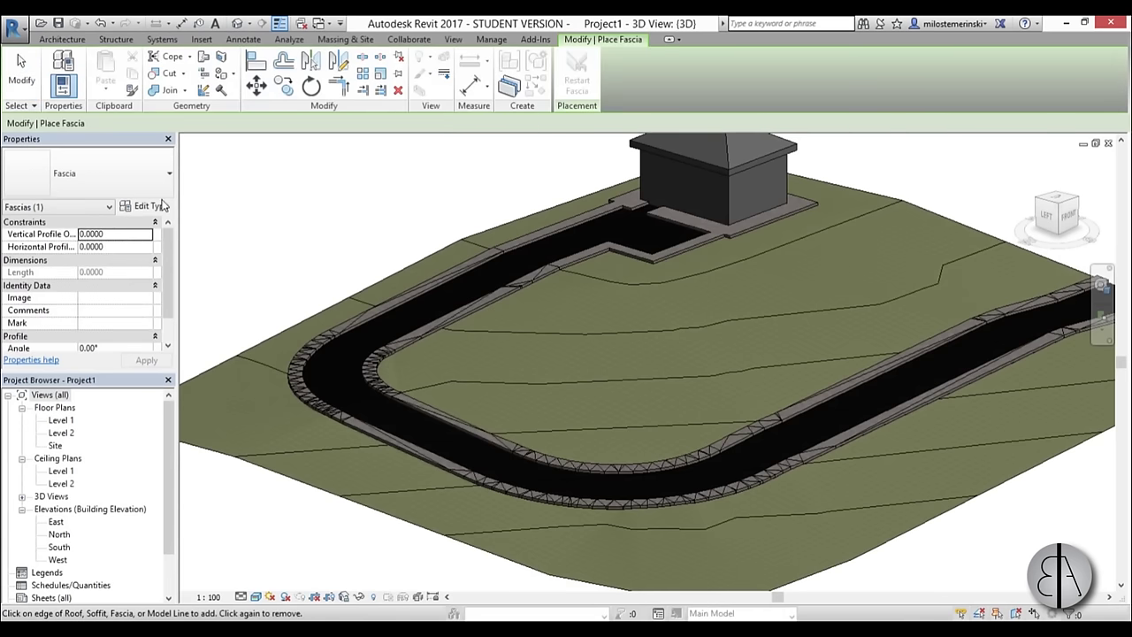
pyautogui.click(152, 207)
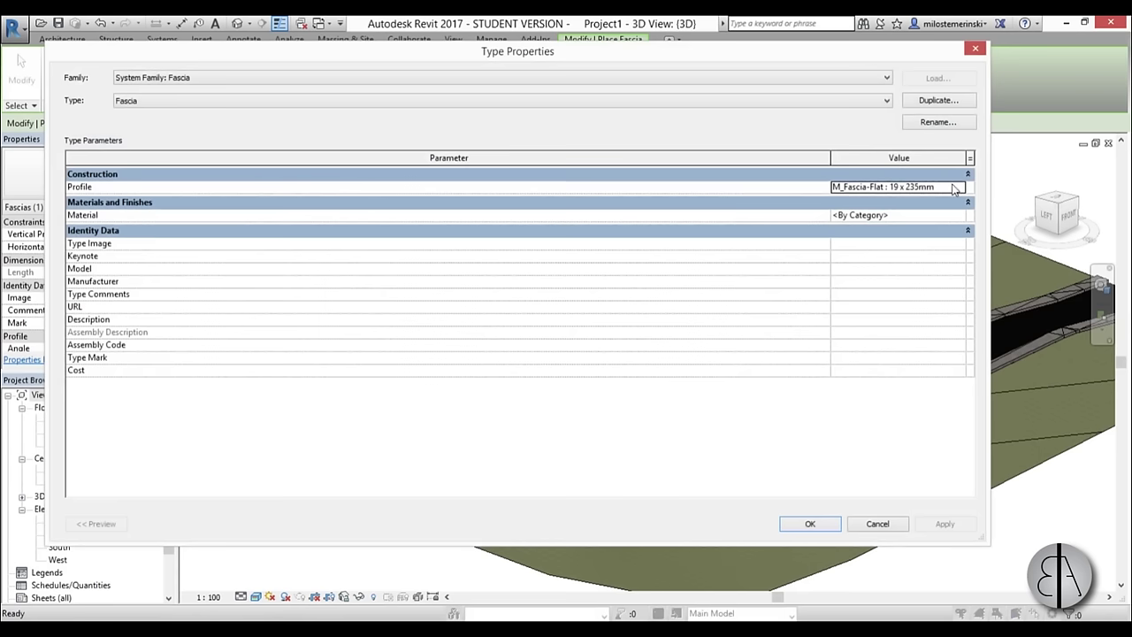
pyautogui.click(958, 189)
pyautogui.scroll(1, 910, 229)
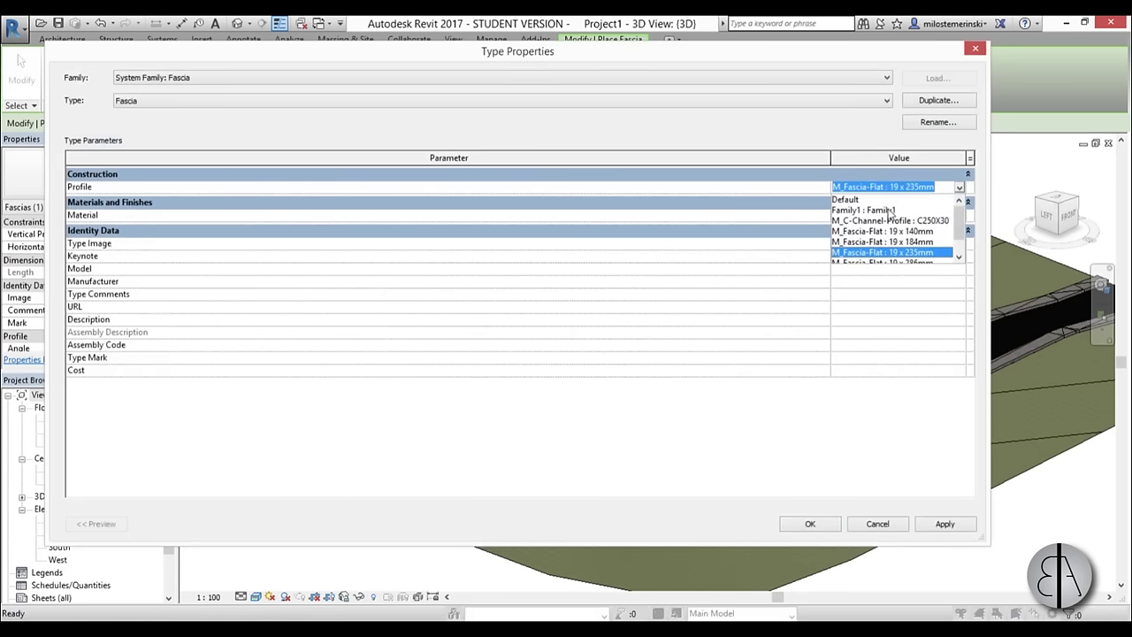
pyautogui.click(880, 214)
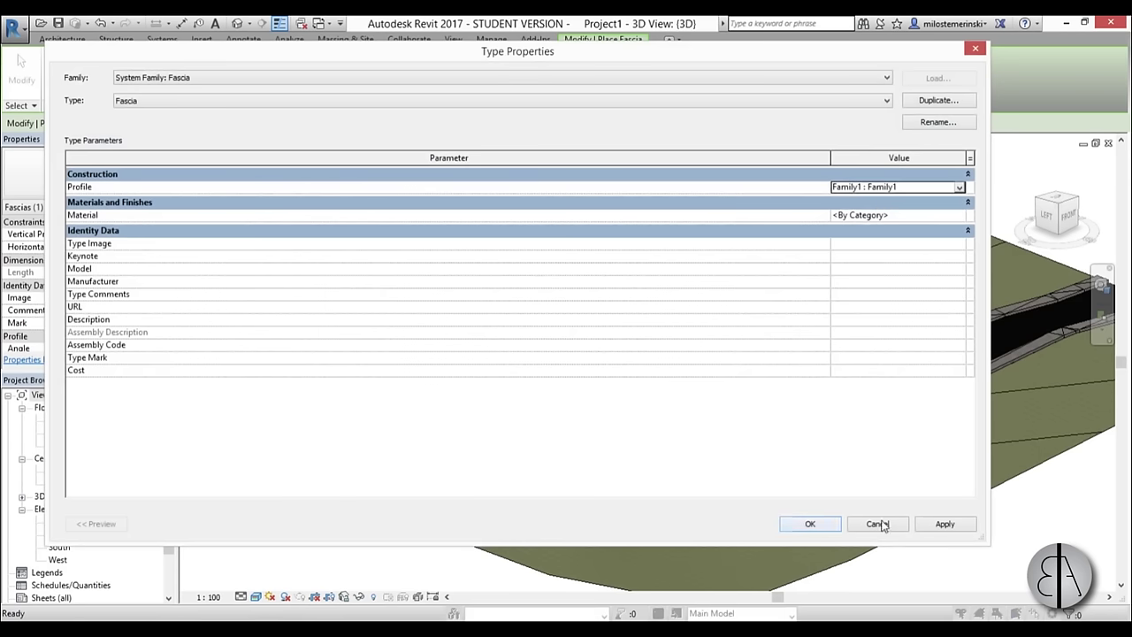
pyautogui.click(810, 523)
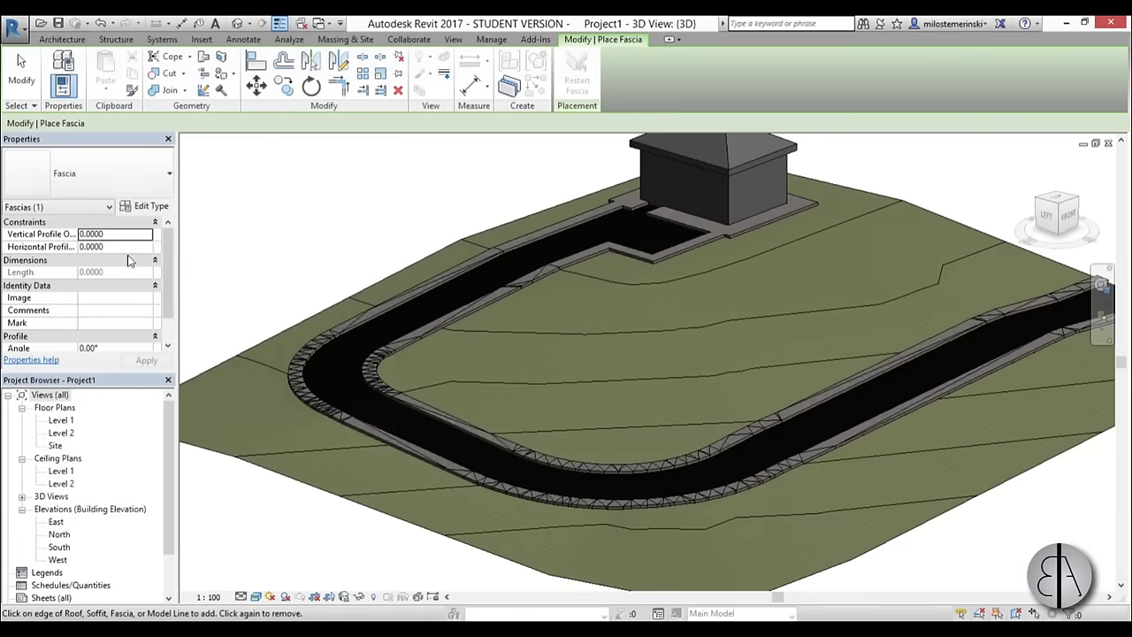
# Set the Fascia type's material to Gypsum Wall Board
pyautogui.click(147, 205)
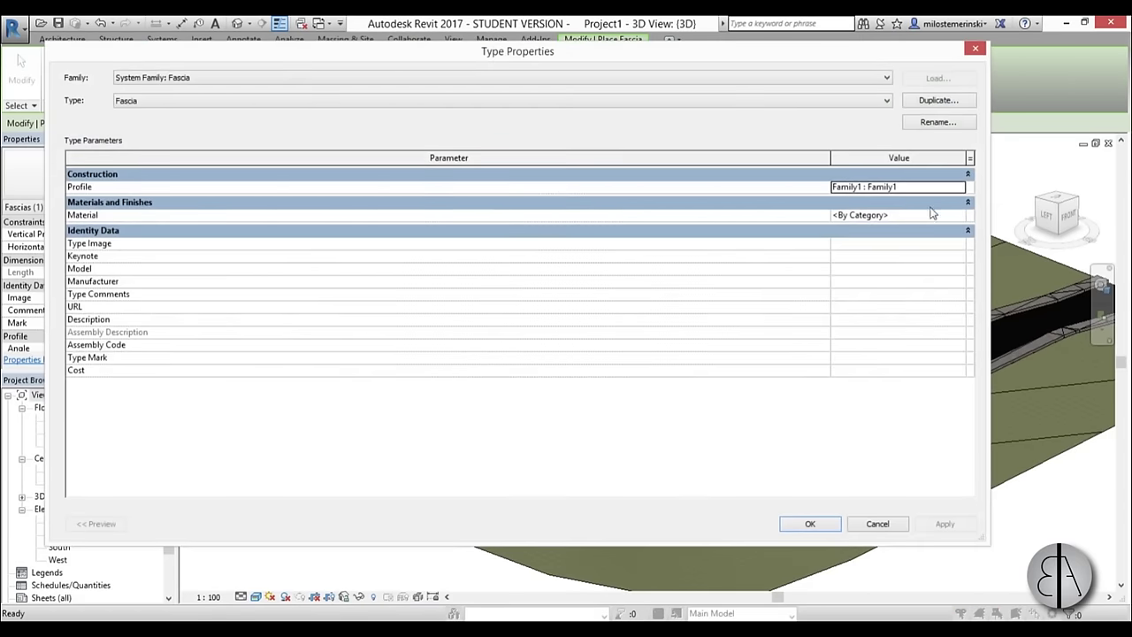
pyautogui.click(967, 216)
pyautogui.click(960, 215)
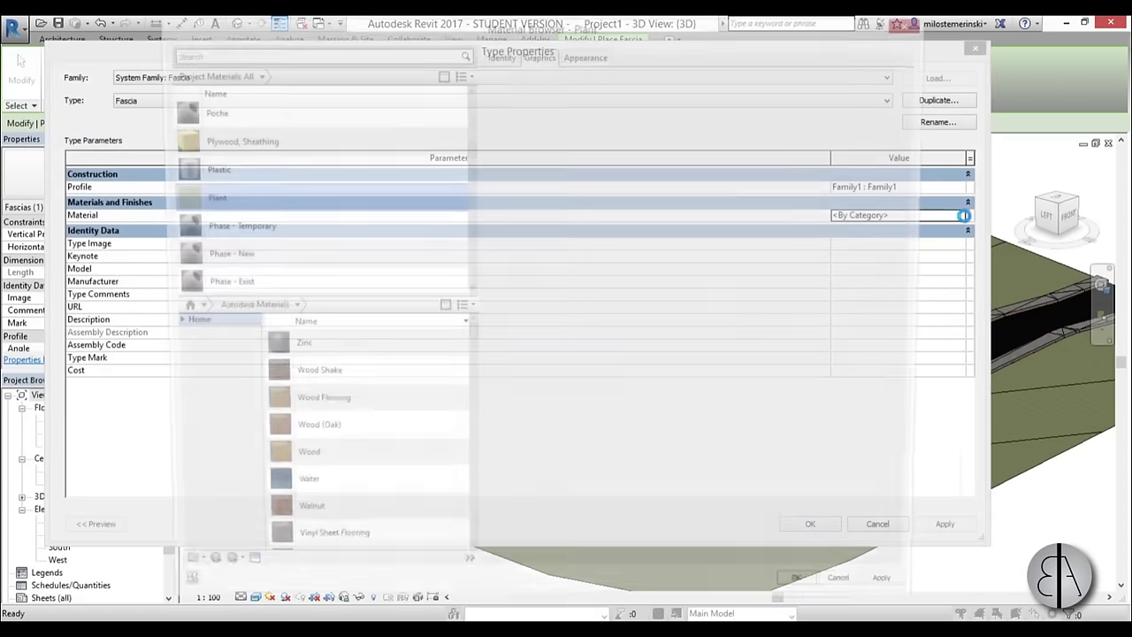
pyautogui.click(222, 53)
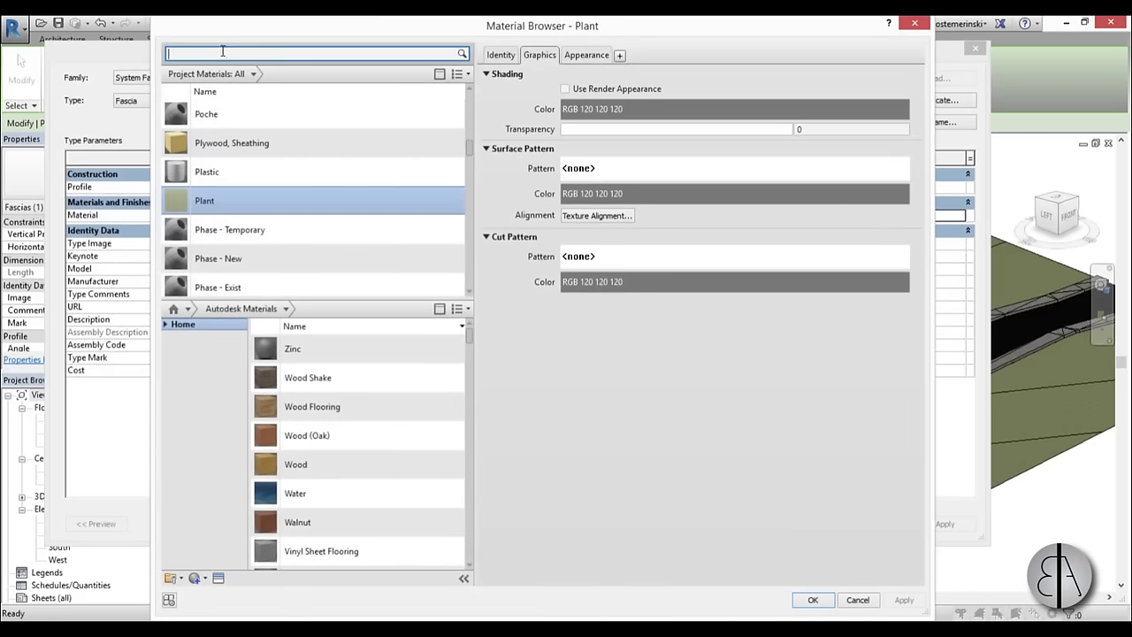
pyautogui.write('gy')
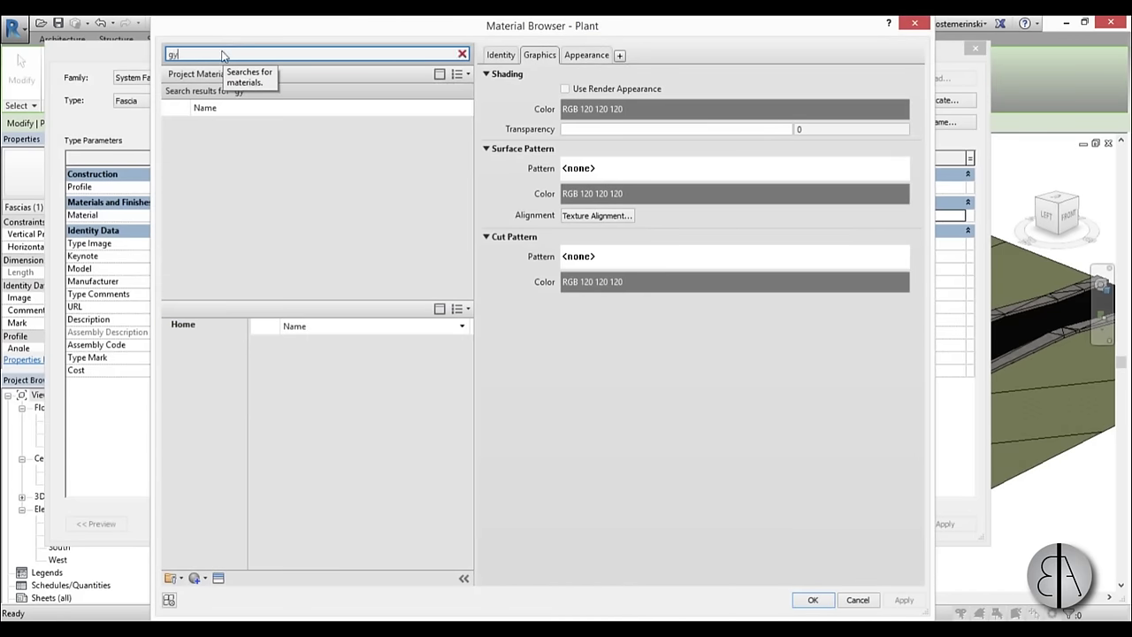
pyautogui.click(219, 131)
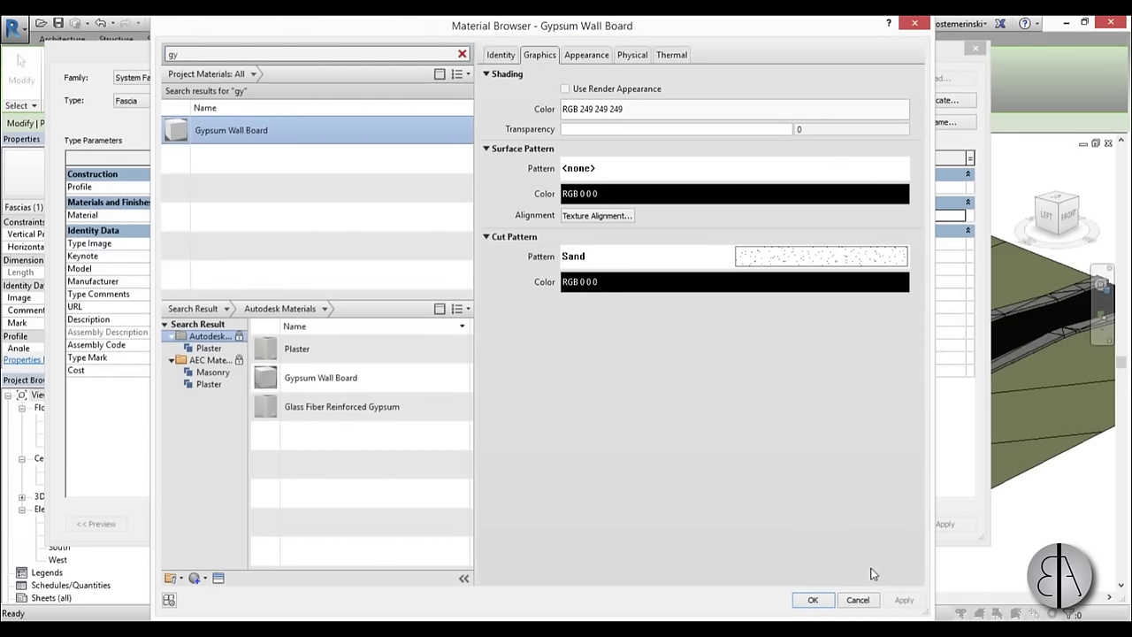
pyautogui.click(814, 600)
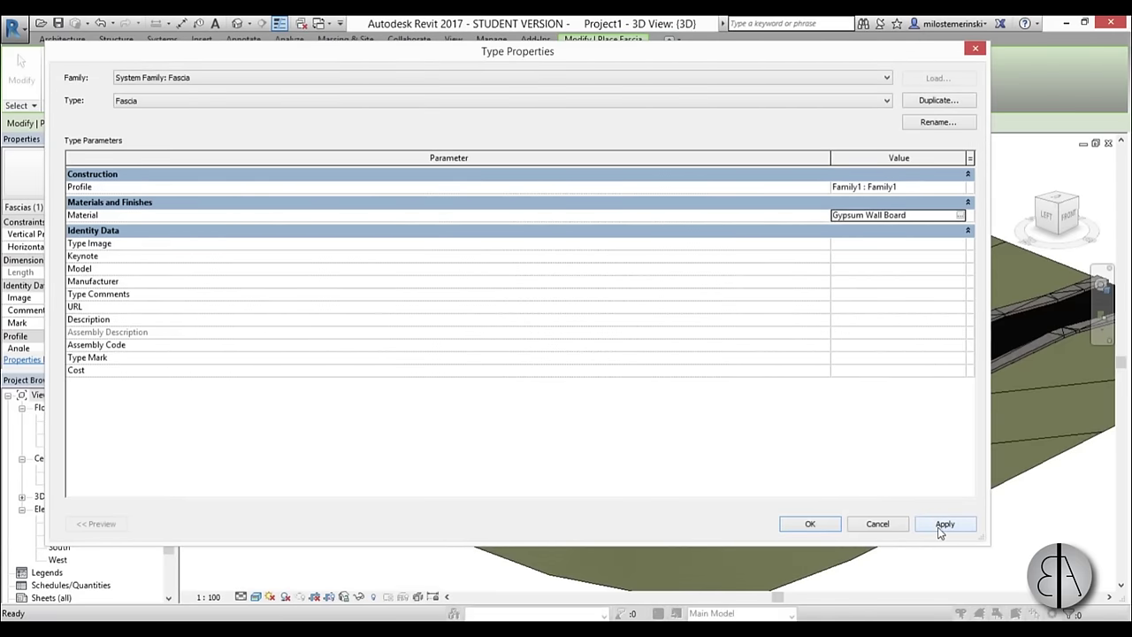
pyautogui.click(787, 528)
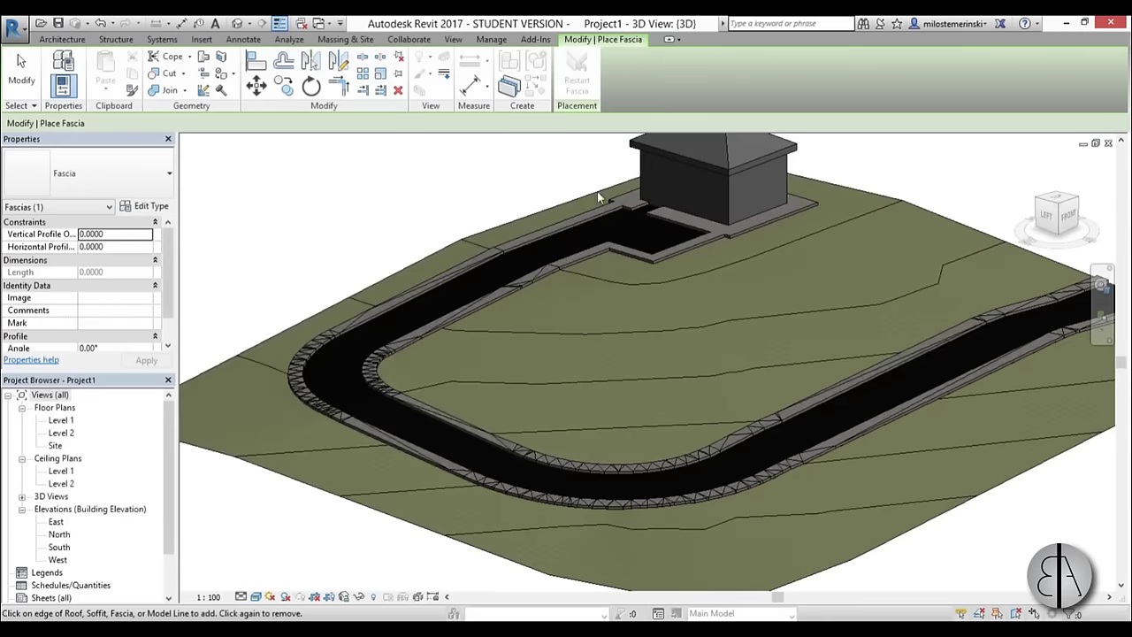
# Place fascia on the road-side curb edges around the notch and on both sides of the opening at the house
pyautogui.scroll(5, 597, 195)
pyautogui.click(629, 211)
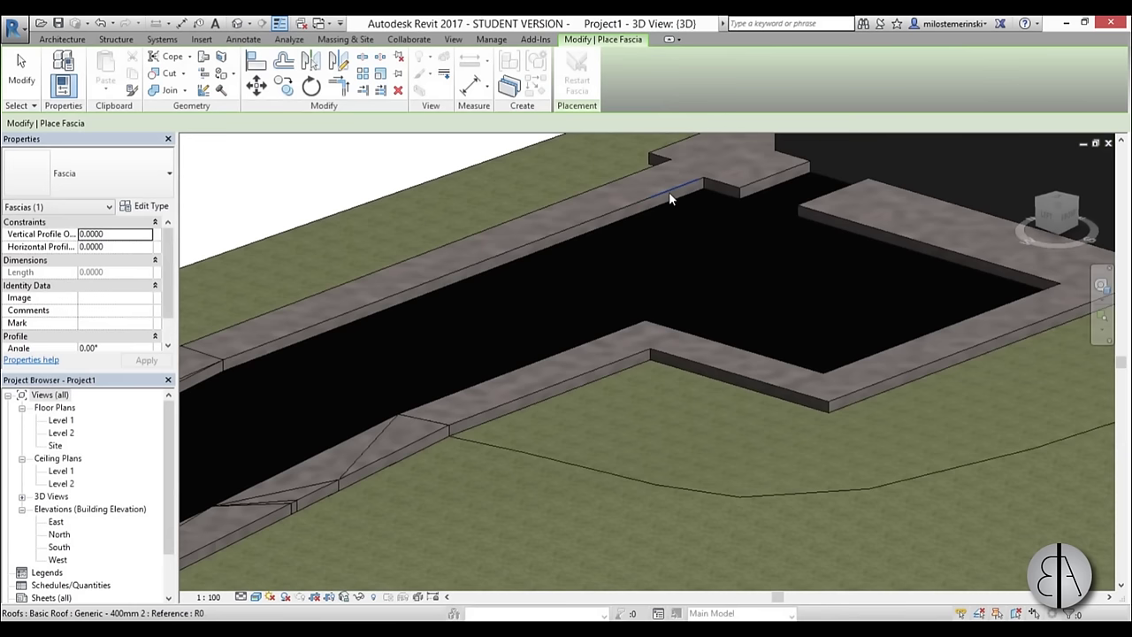
pyautogui.click(668, 192)
pyautogui.click(589, 223)
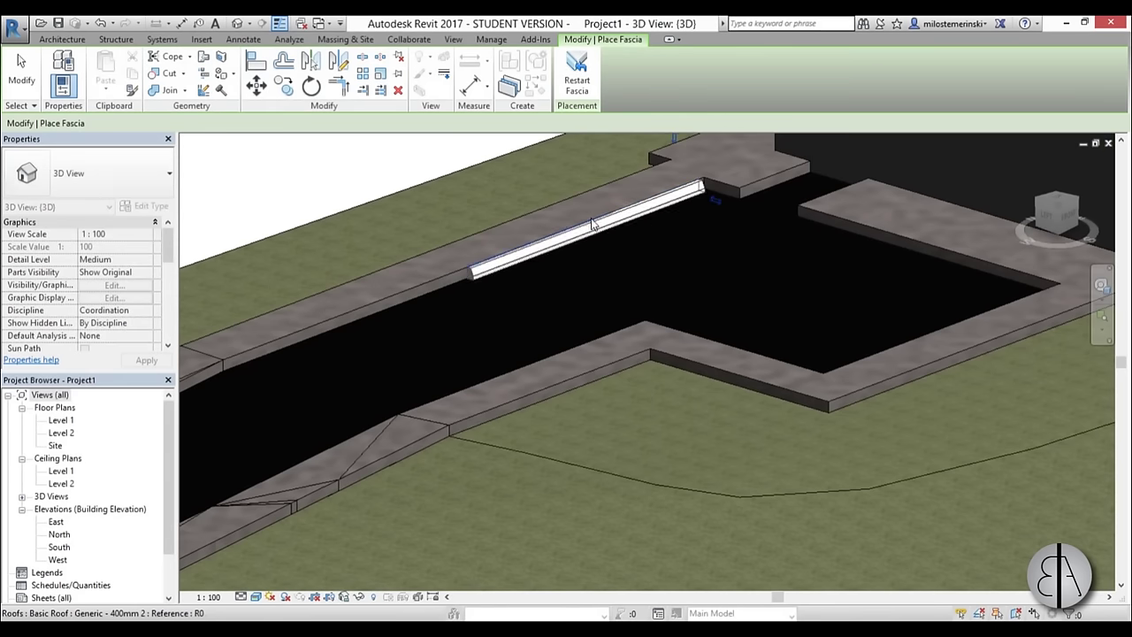
pyautogui.click(754, 180)
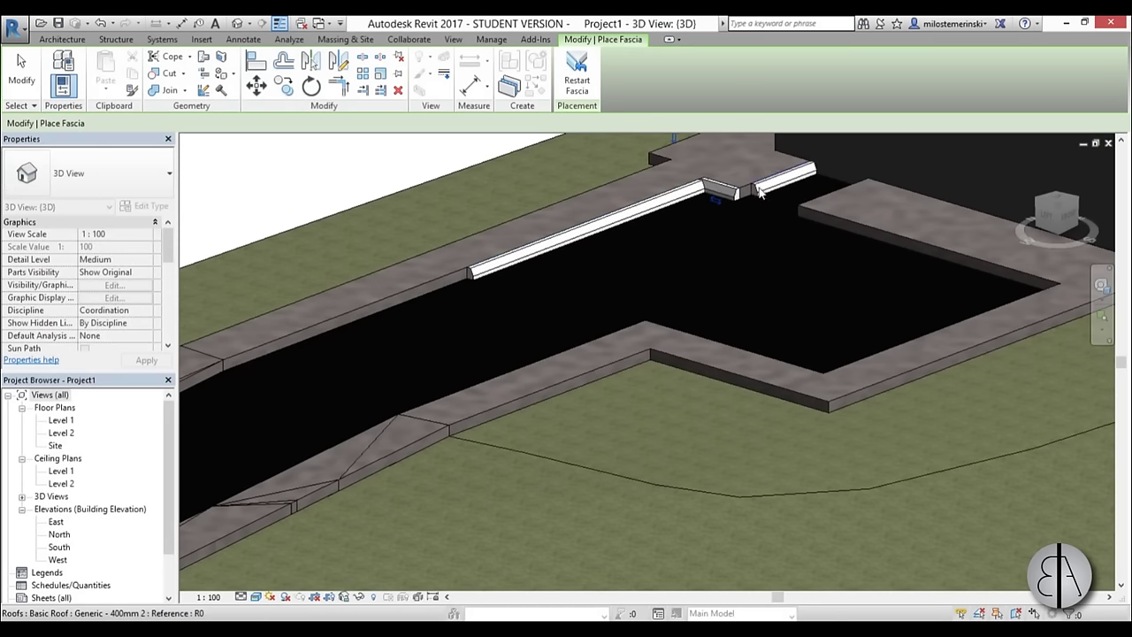
pyautogui.scroll(3, 752, 190)
pyautogui.click(736, 188)
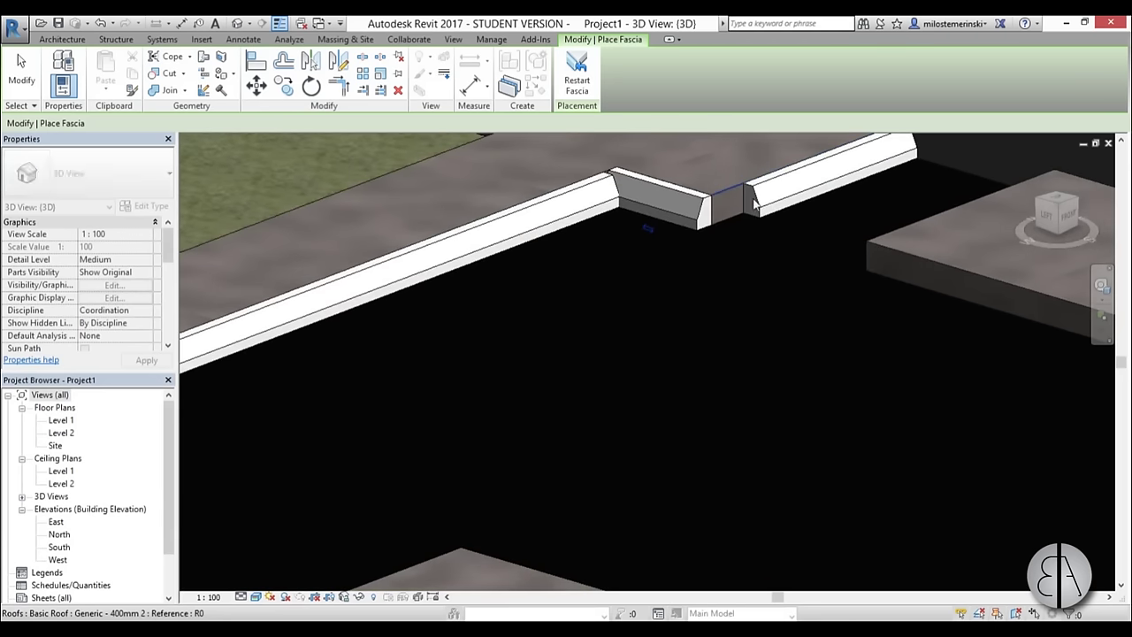
pyautogui.click(909, 230)
pyautogui.scroll(-4, 596, 209)
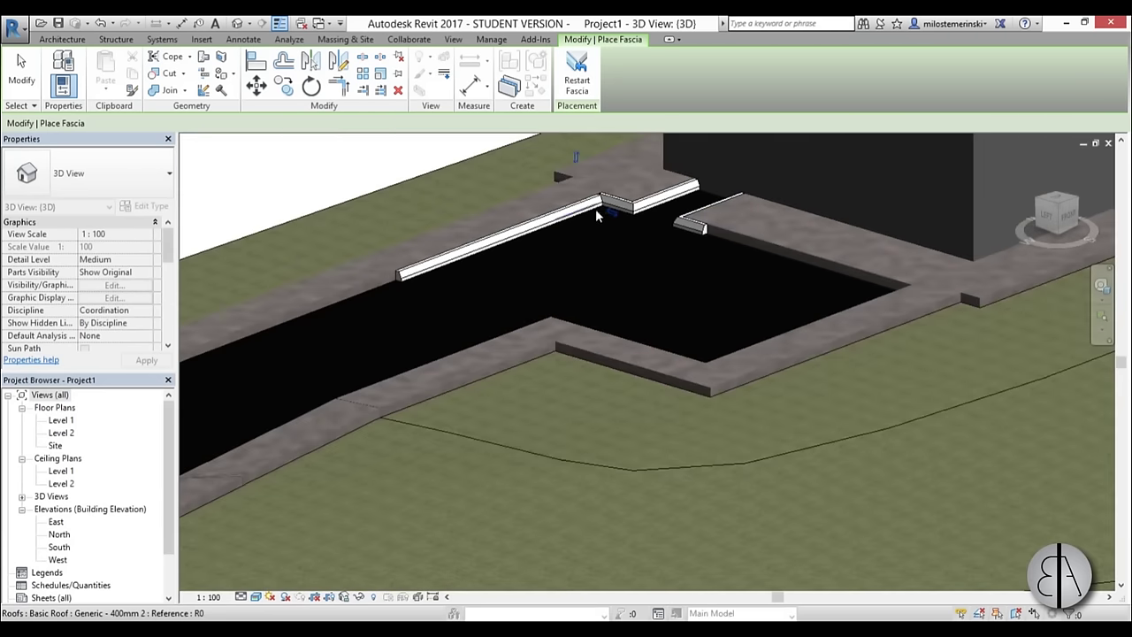
# Continue the fascia around the inner edges of the parking area and along the adjoining straight curbs on both sides of the road
pyautogui.scroll(2, 748, 232)
pyautogui.click(778, 250)
pyautogui.click(778, 251)
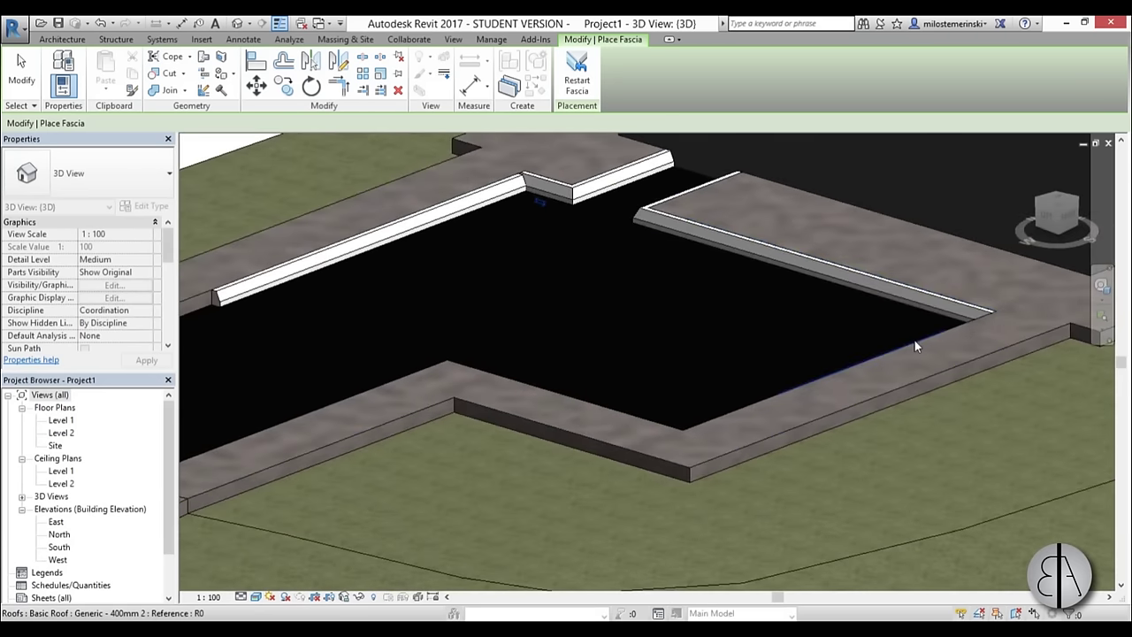
pyautogui.click(960, 328)
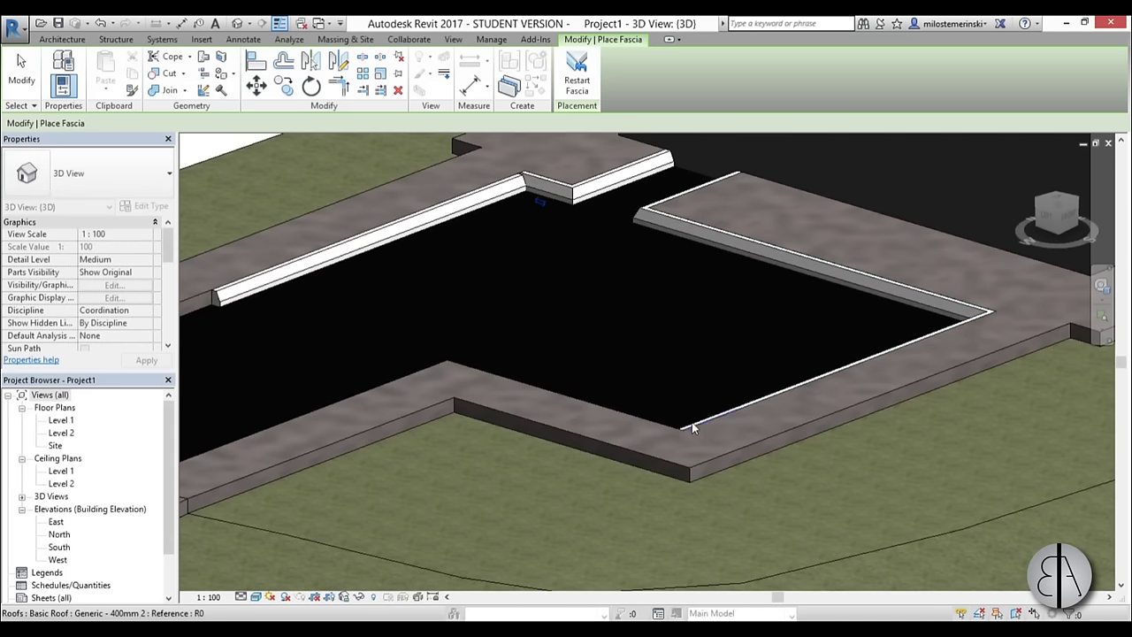
pyautogui.click(665, 422)
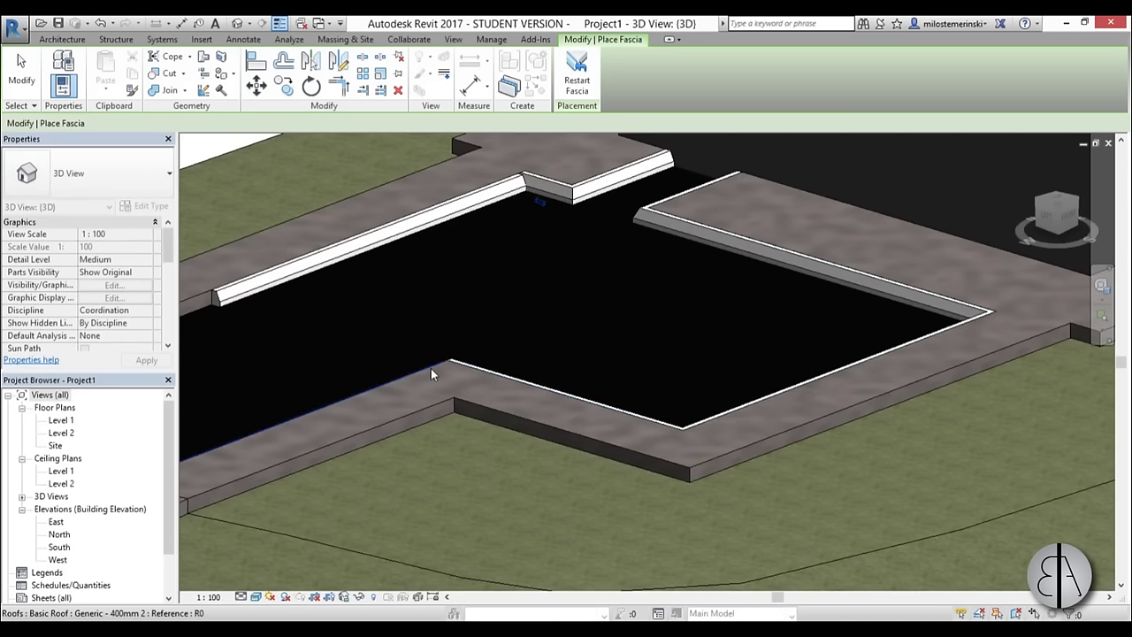
pyautogui.click(432, 368)
pyautogui.scroll(-2, 632, 266)
pyautogui.scroll(1, 290, 276)
pyautogui.click(413, 294)
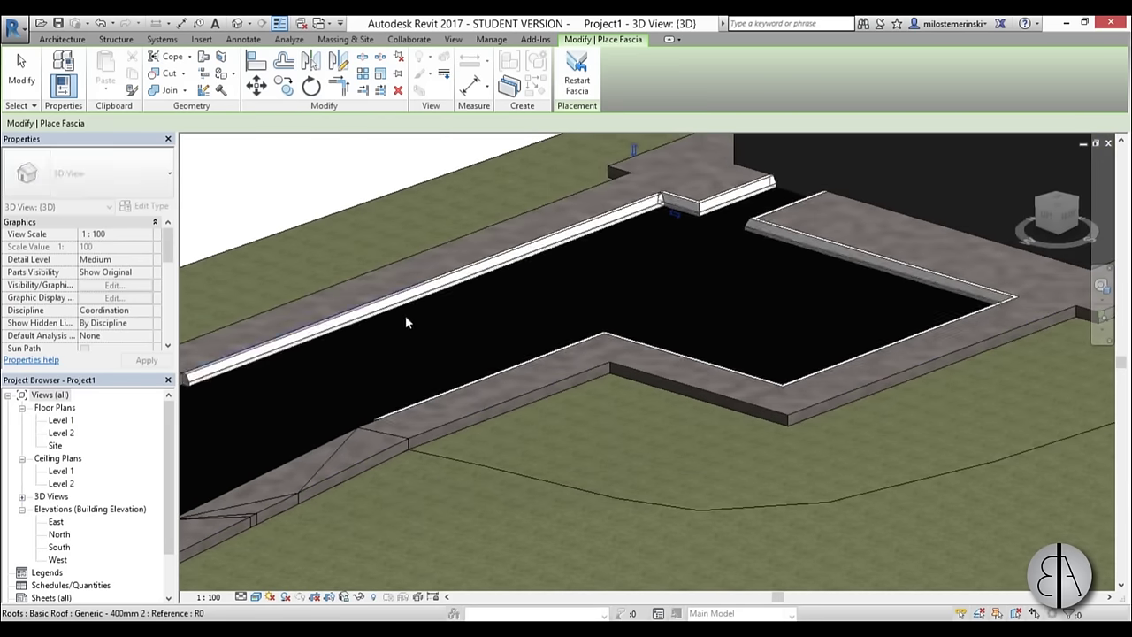
# Add fascia to the road-side edges of the inner curb around the first bend and onto the straight stretch beyond it
pyautogui.moveTo(368, 422); pyautogui.dragTo(747, 248, button='middle')
pyautogui.moveTo(344, 447); pyautogui.dragTo(595, 280, button='middle')
pyautogui.click(527, 343)
pyautogui.scroll(3, 536, 363)
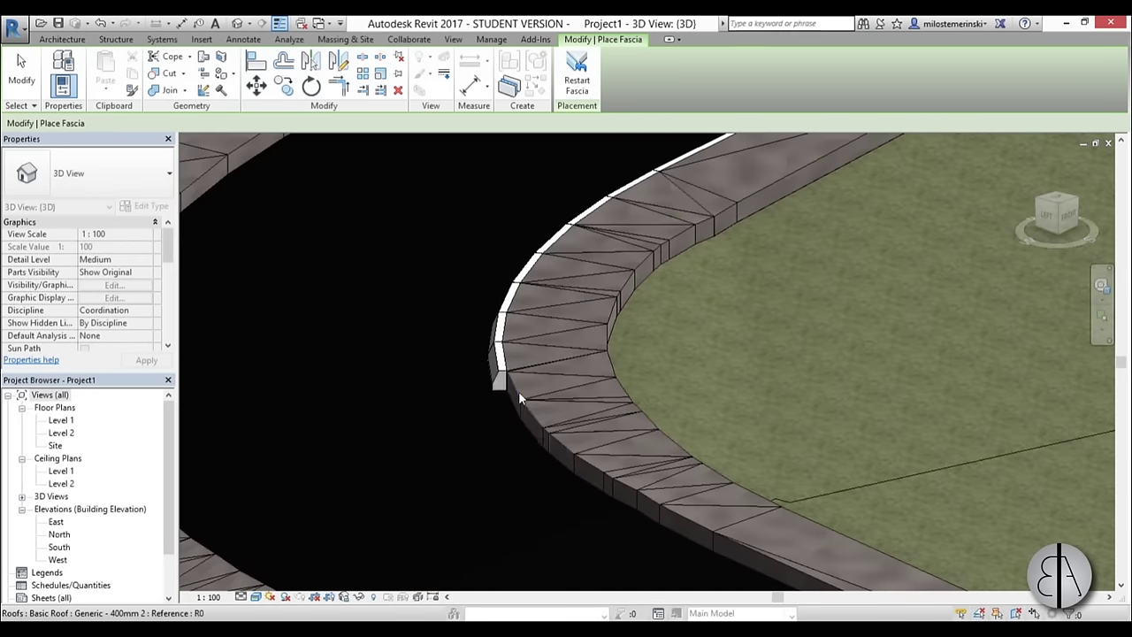
pyautogui.click(521, 430)
pyautogui.scroll(3, 522, 432)
pyautogui.click(530, 431)
pyautogui.click(640, 480)
pyautogui.scroll(-3, 640, 480)
# Place fascia segments along the inner curb through the first part of the second bend
pyautogui.moveTo(531, 504); pyautogui.dragTo(316, 190, button='middle')
pyautogui.scroll(-5, 316, 195)
pyautogui.click(599, 345)
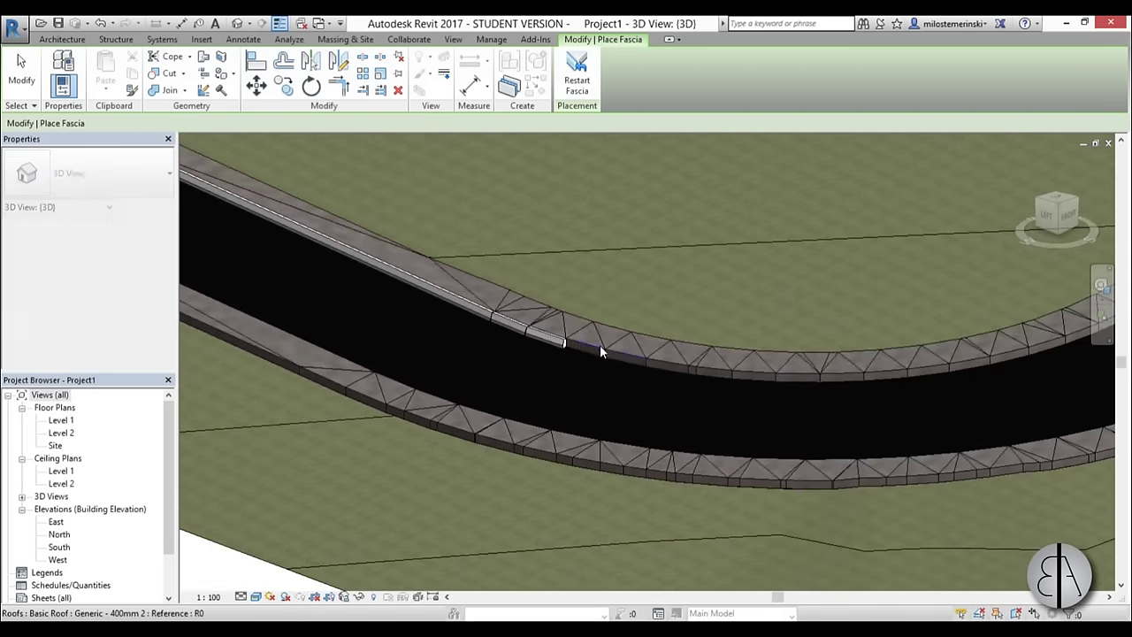
pyautogui.click(734, 373)
pyautogui.scroll(3, 804, 377)
pyautogui.moveTo(804, 377); pyautogui.dragTo(495, 330, button='middle')
pyautogui.click(579, 326)
pyautogui.click(674, 315)
pyautogui.press('Escape')
# Reopen the placed fascia for adding segments and extend it along the inner curb through the rest of the second bend
pyautogui.click(699, 314)
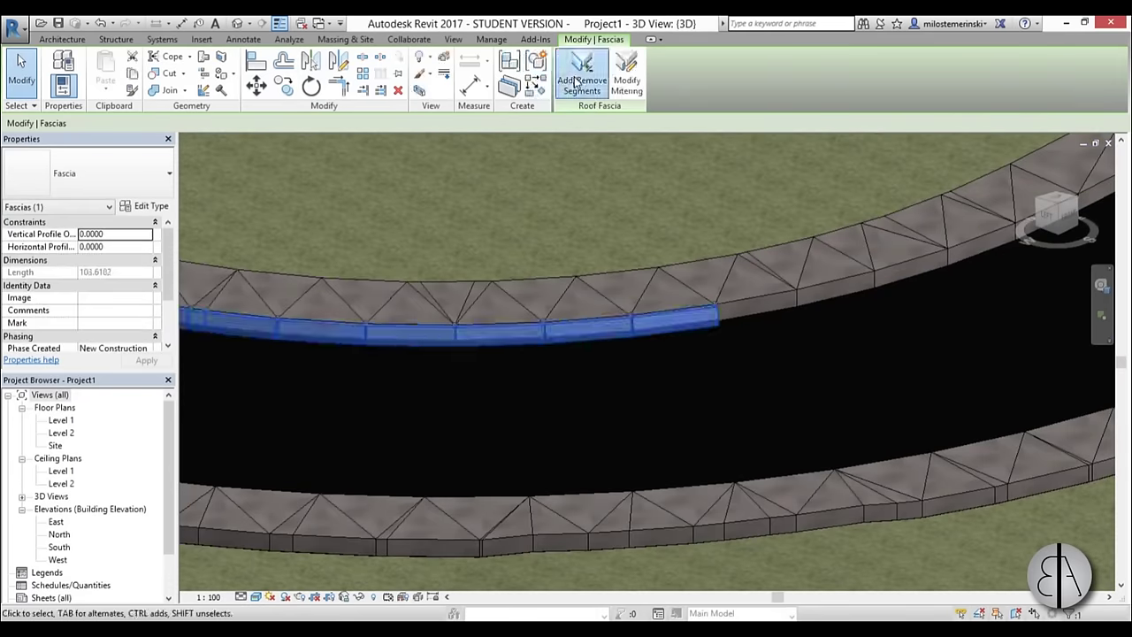
pyautogui.click(578, 81)
pyautogui.click(761, 298)
pyautogui.click(835, 283)
pyautogui.click(911, 267)
pyautogui.click(978, 238)
pyautogui.moveTo(982, 237); pyautogui.dragTo(539, 364, button='middle')
pyautogui.click(741, 270)
pyautogui.click(888, 194)
# Extend the fascia along the straight inner curb to the road's far end and start it on the opposite curb
pyautogui.scroll(-3, 889, 194)
pyautogui.moveTo(889, 194); pyautogui.dragTo(339, 480, button='middle')
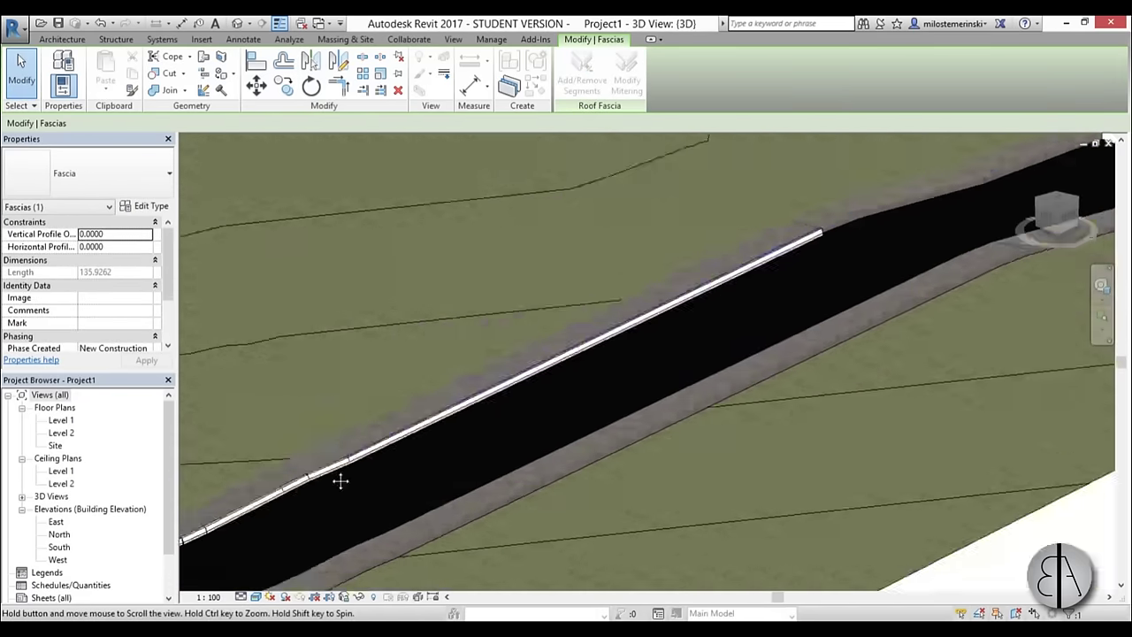
pyautogui.scroll(2, 654, 343)
pyautogui.click(655, 343)
pyautogui.press('Escape')
pyautogui.click(585, 86)
pyautogui.click(787, 295)
pyautogui.click(836, 406)
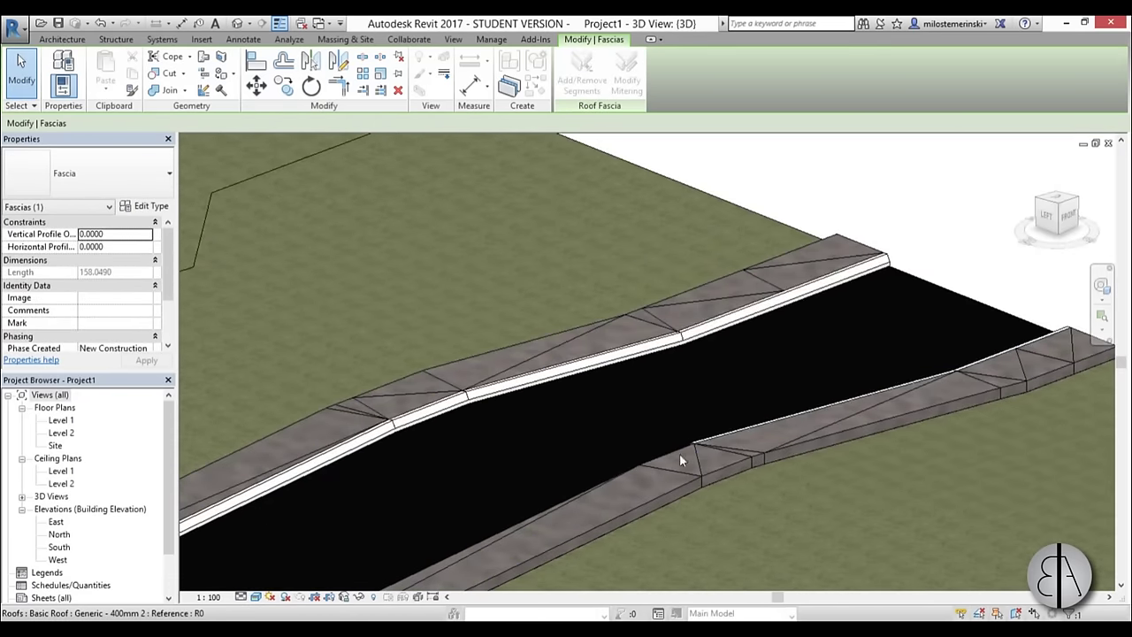
# Add fascia segments to the outer curb's road-side edge back through the second bend and the straight stretch leading from it
pyautogui.scroll(-3, 563, 501)
pyautogui.moveTo(562, 500); pyautogui.dragTo(859, 266, button='middle')
pyautogui.scroll(3, 415, 487)
pyautogui.moveTo(415, 486); pyautogui.dragTo(693, 352, button='middle')
pyautogui.click(634, 380)
pyautogui.click(568, 413)
pyautogui.click(501, 442)
pyautogui.click(448, 461)
pyautogui.keyDown('shift'); pyautogui.moveTo(448, 462); pyautogui.dragTo(484, 411, button='middle'); pyautogui.keyUp('shift')
pyautogui.moveTo(273, 393); pyautogui.dragTo(602, 369, button='middle')
pyautogui.click(339, 336)
pyautogui.scroll(-1, 339, 336)
pyautogui.scroll(2, 601, 369)
# Reselect the fascia and add segments along the outer curb's road-side edge around the first bend
pyautogui.press('Escape')
pyautogui.click(657, 397)
pyautogui.click(582, 86)
pyautogui.moveTo(295, 223); pyautogui.dragTo(522, 393, button='middle')
pyautogui.scroll(2, 522, 394)
pyautogui.click(512, 391)
pyautogui.click(496, 386)
pyautogui.scroll(2, 492, 385)
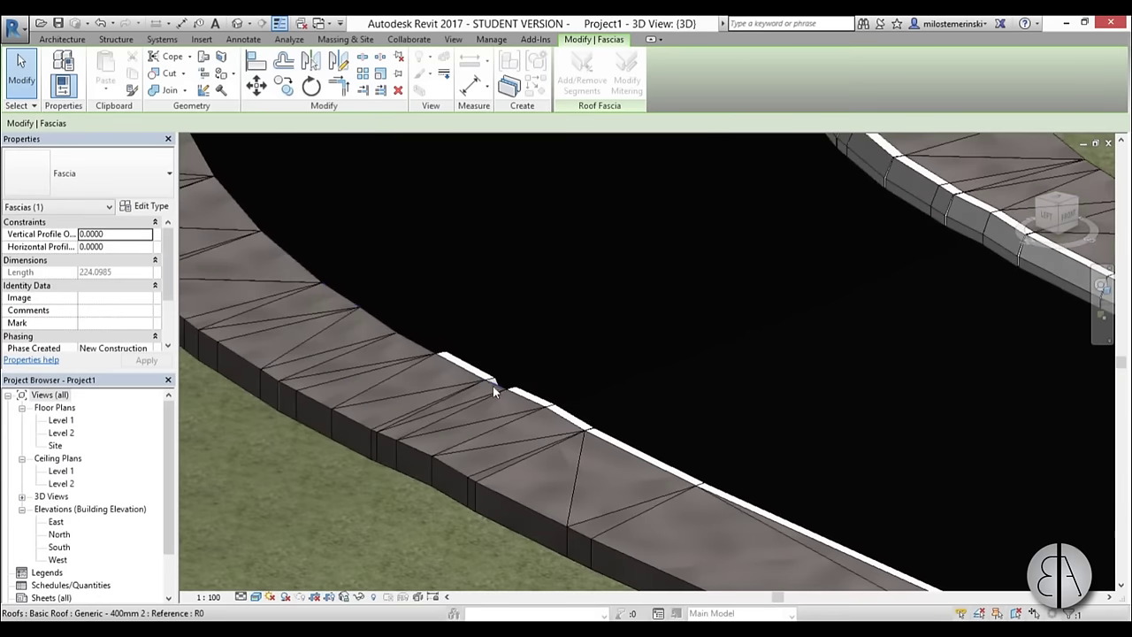
pyautogui.click(312, 276)
pyautogui.moveTo(312, 276); pyautogui.dragTo(458, 370, button='middle')
pyautogui.scroll(-2, 458, 370)
pyautogui.click(469, 276)
pyautogui.click(486, 248)
pyautogui.moveTo(493, 243); pyautogui.dragTo(575, 426, button='middle')
pyautogui.scroll(-3, 556, 270)
pyautogui.scroll(-3, 456, 372)
pyautogui.press('Escape')
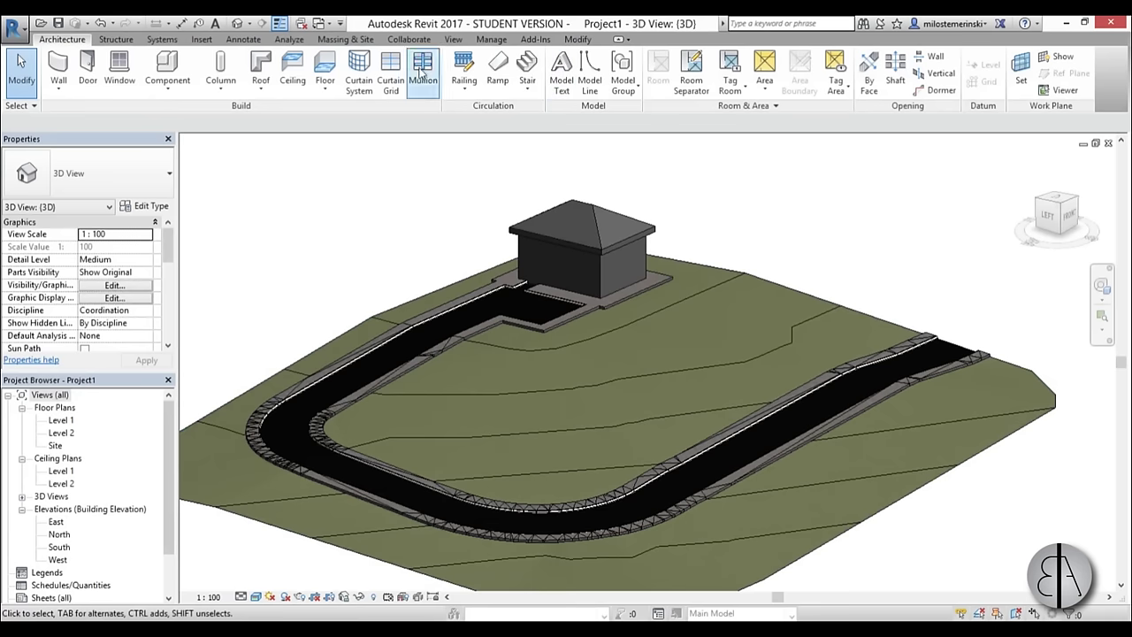
# Place two Scarlet Oak - 12.5 Meters trees as site components, one beside the house and one inside the first road bend
pyautogui.click(344, 40)
pyautogui.click(386, 69)
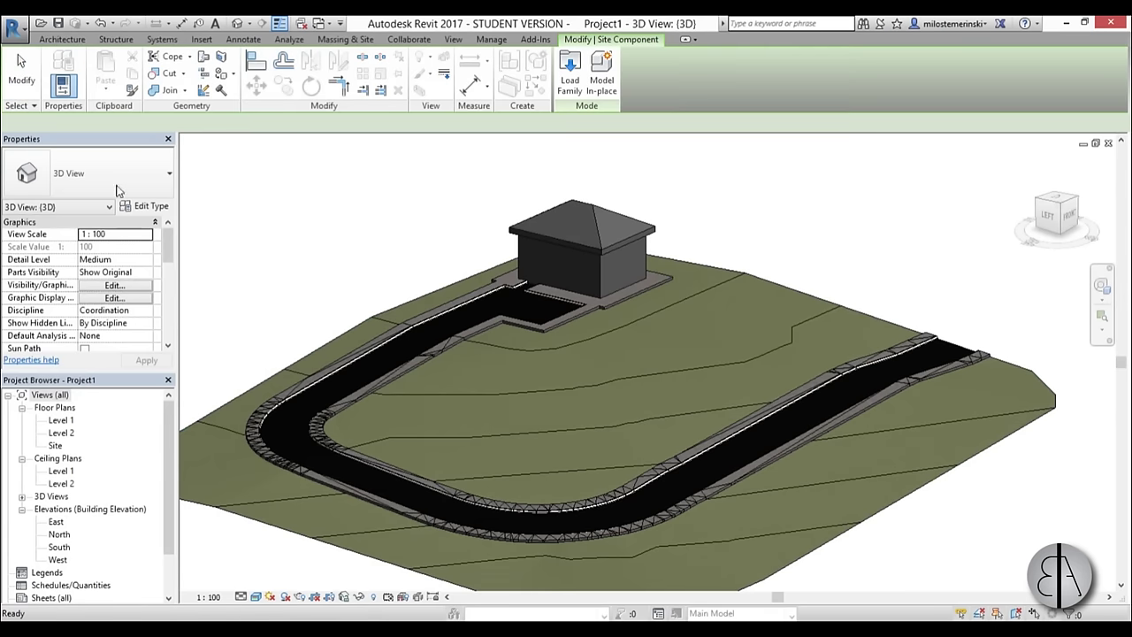
pyautogui.click(687, 351)
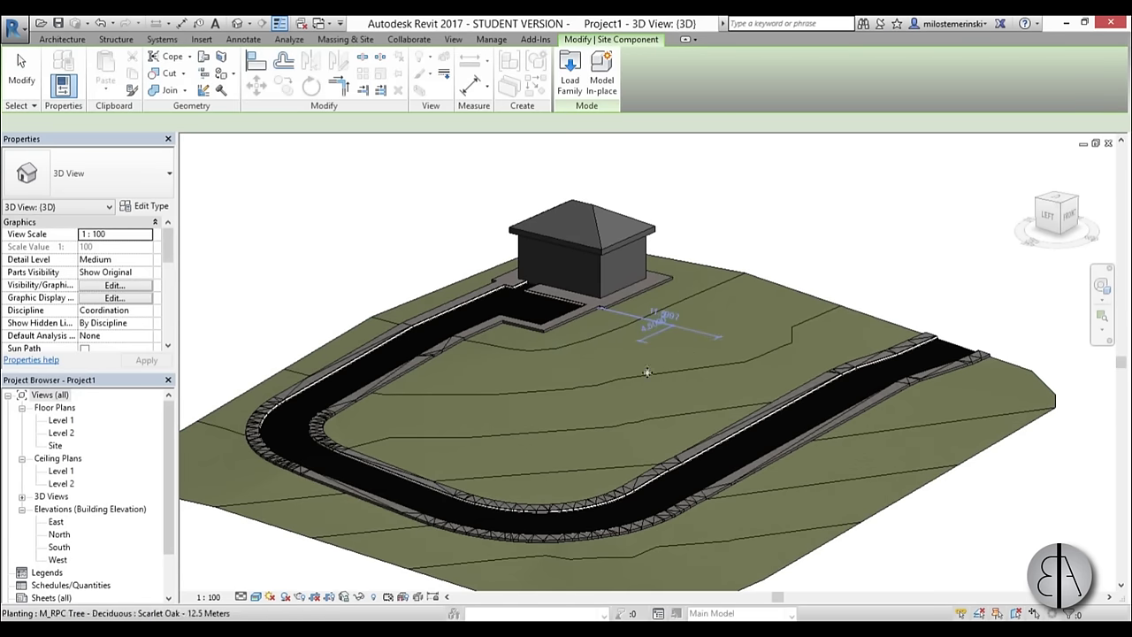
pyautogui.click(490, 423)
pyautogui.press('Escape')
pyautogui.press('Escape')
pyautogui.scroll(-3, 681, 429)
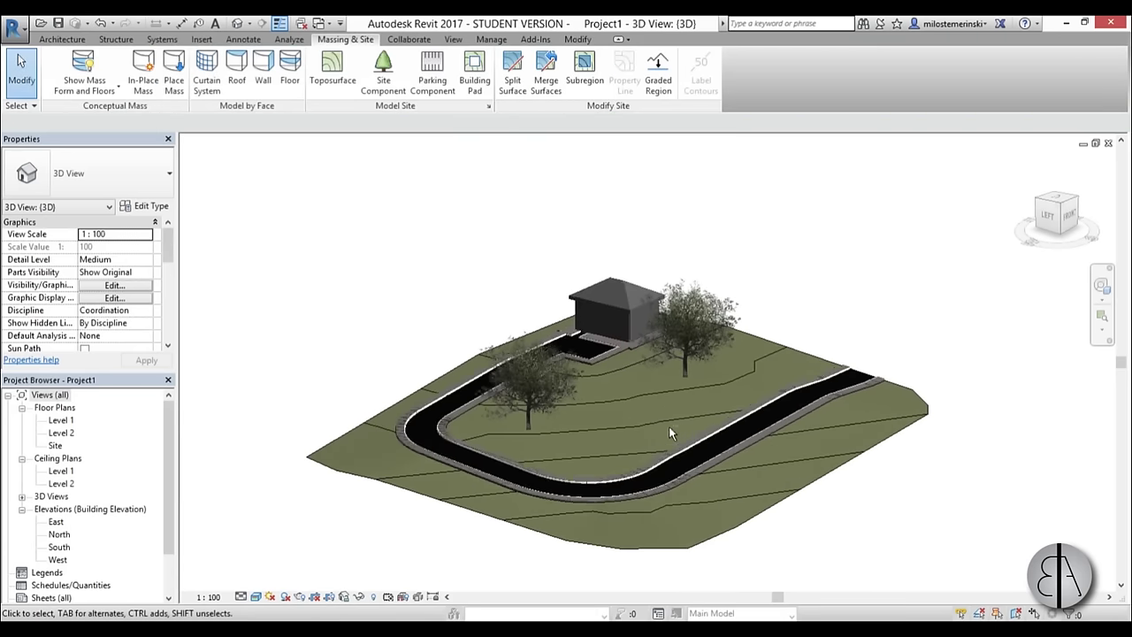
pyautogui.moveTo(608, 447)
pyautogui.keyDown('shift'); pyautogui.mouseDown(button='middle')
pyautogui.moveTo(642, 462)
pyautogui.moveTo(629, 445)
pyautogui.mouseUp(button='middle'); pyautogui.keyUp('shift')
pyautogui.scroll(1, 651, 457)
pyautogui.scroll(2, 633, 445)
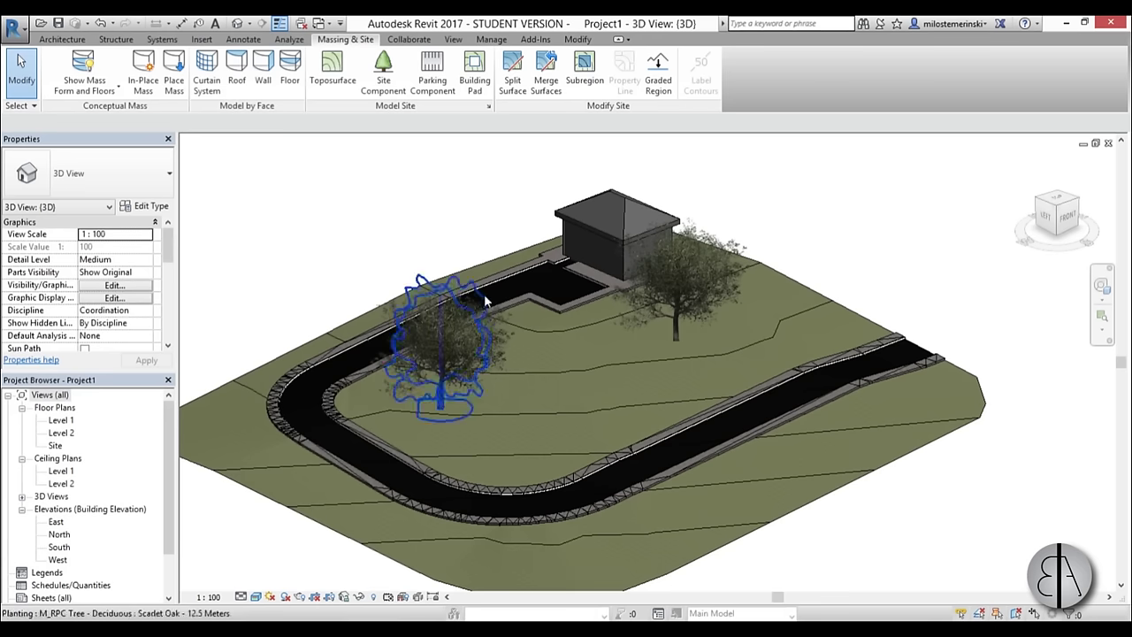